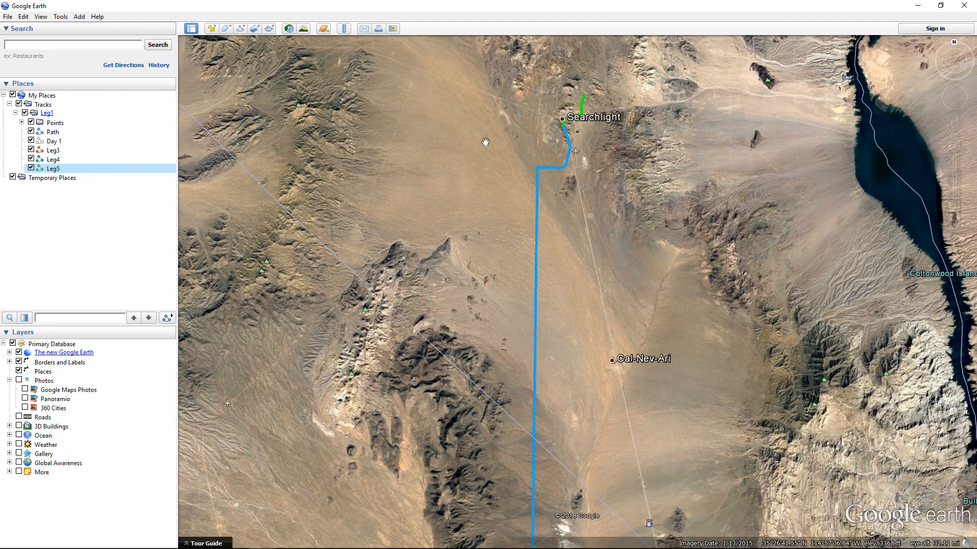
Check the installed program's version and build information, and close it again.
{"action": "left_click", "coordinate": [97, 17]}
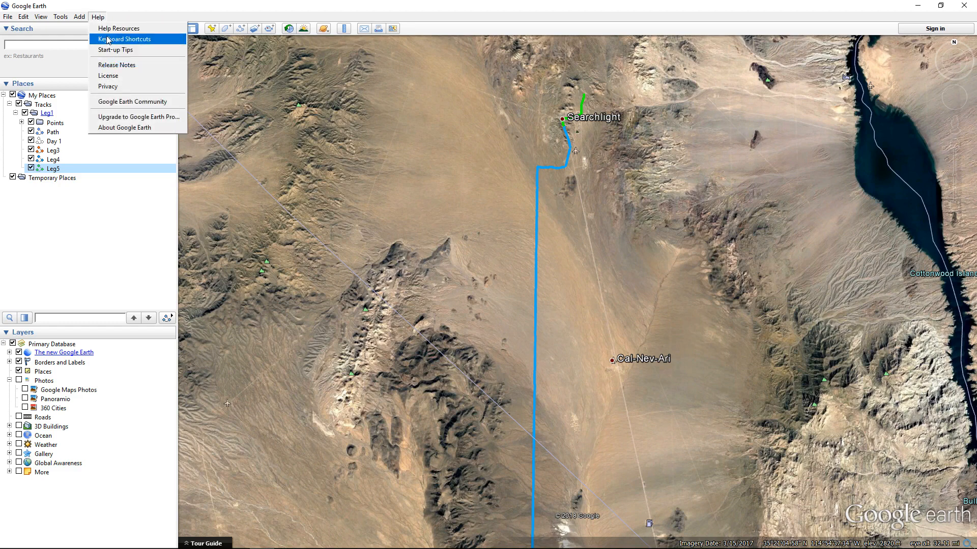
{"action": "left_click", "coordinate": [124, 127]}
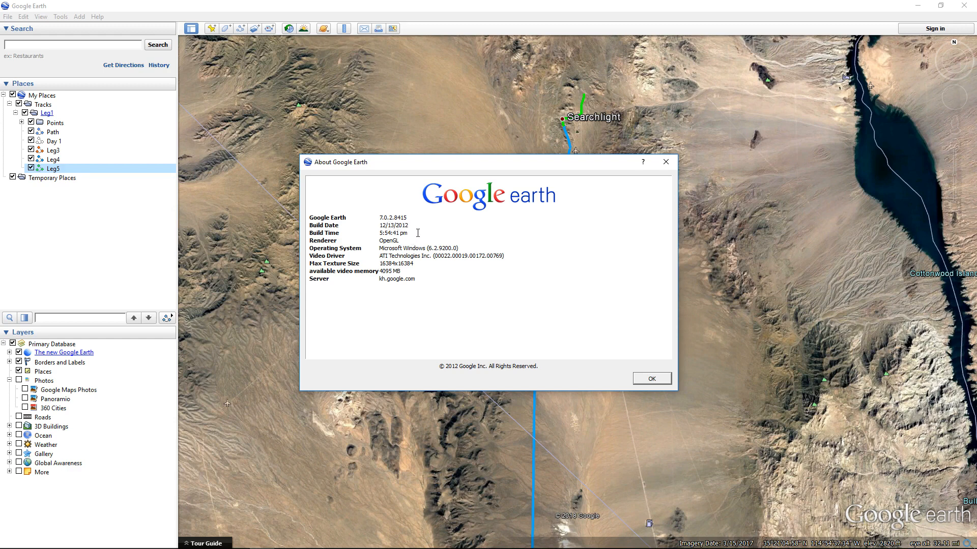
{"action": "left_click", "coordinate": [655, 380]}
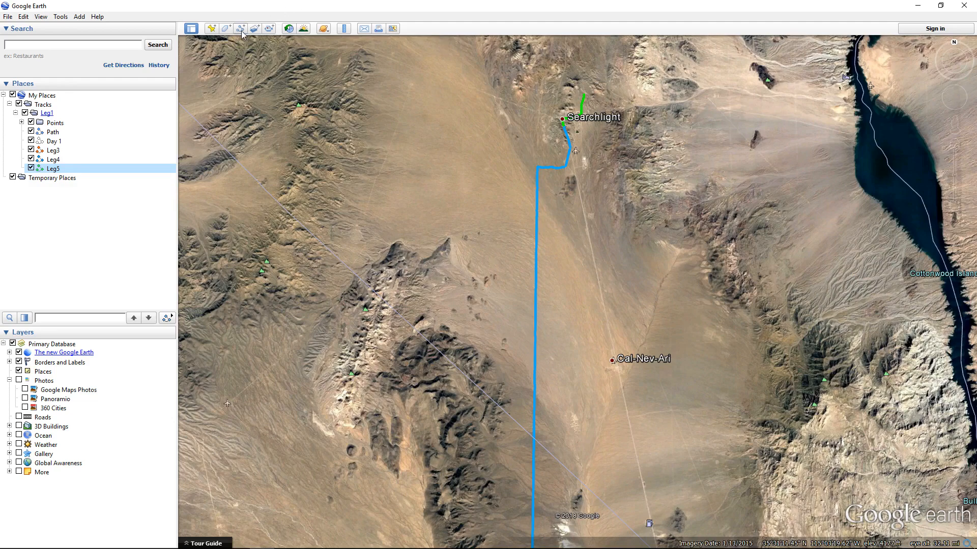
Examine the existing route legs from Searchlight south to the route's beginning east of the Salton Sea.
{"action": "left_click_drag", "start_coordinate": [596, 307], "coordinate": [619, 140]}
{"action": "scroll", "coordinate": [619, 140], "scroll_direction": "down", "scroll_amount": 5}
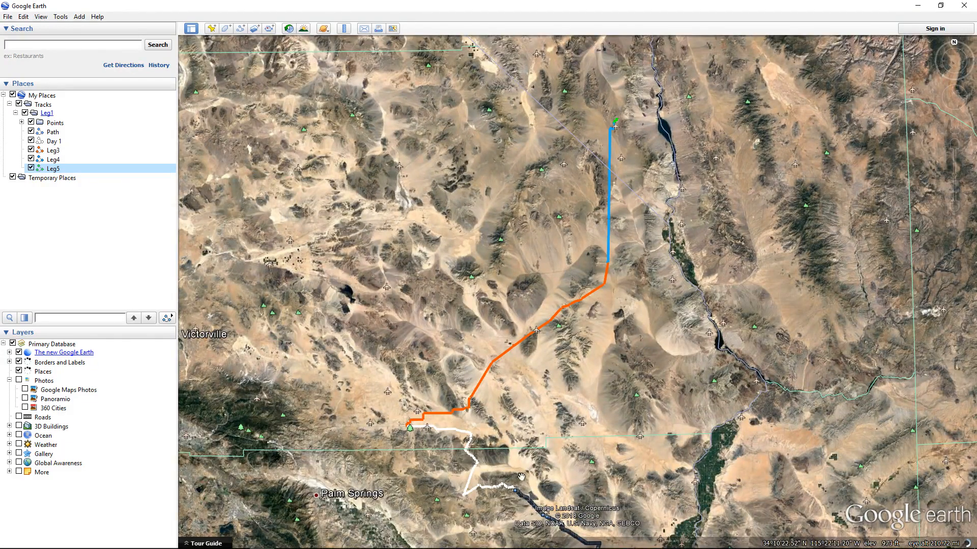
{"action": "left_click_drag", "start_coordinate": [664, 202], "coordinate": [639, 146]}
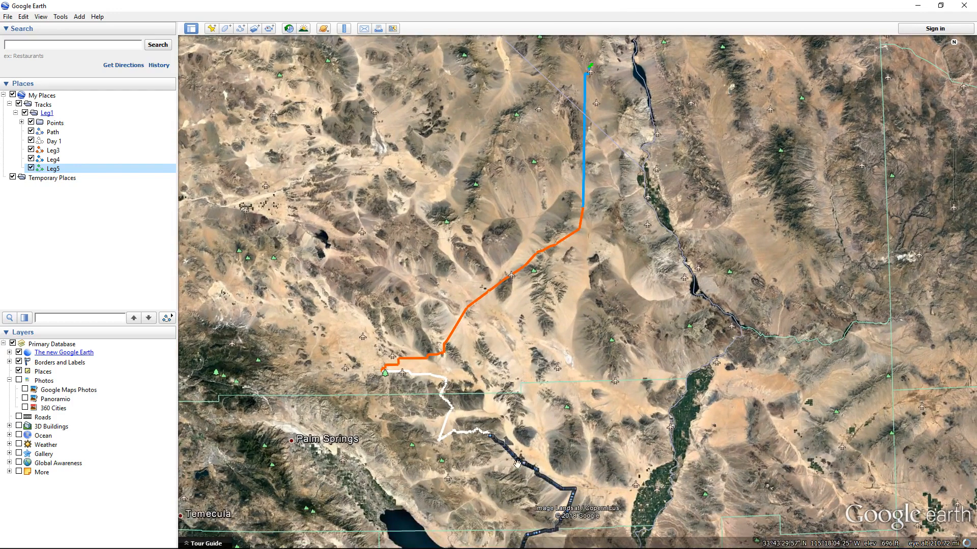
{"action": "left_click_drag", "start_coordinate": [486, 444], "coordinate": [487, 305]}
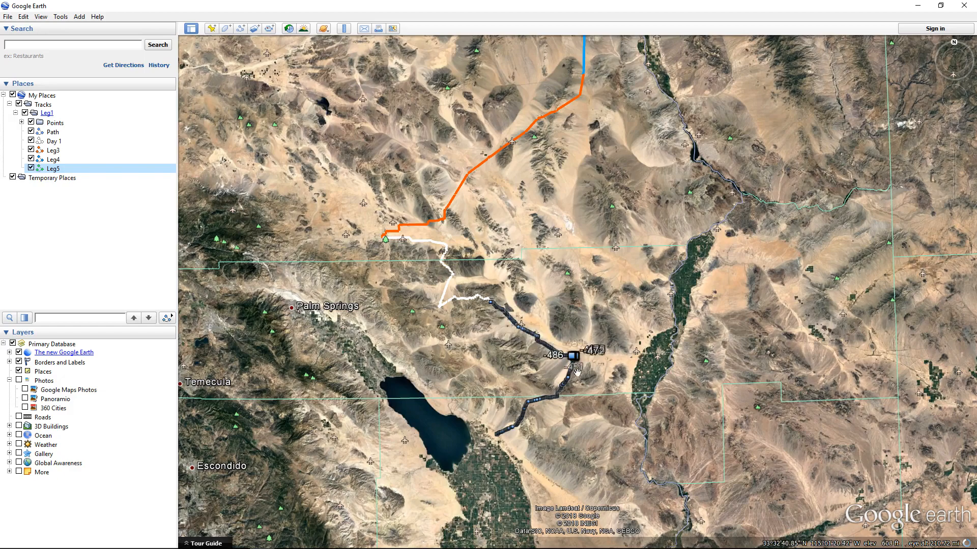
{"action": "scroll", "coordinate": [534, 372], "scroll_direction": "up", "scroll_amount": 7}
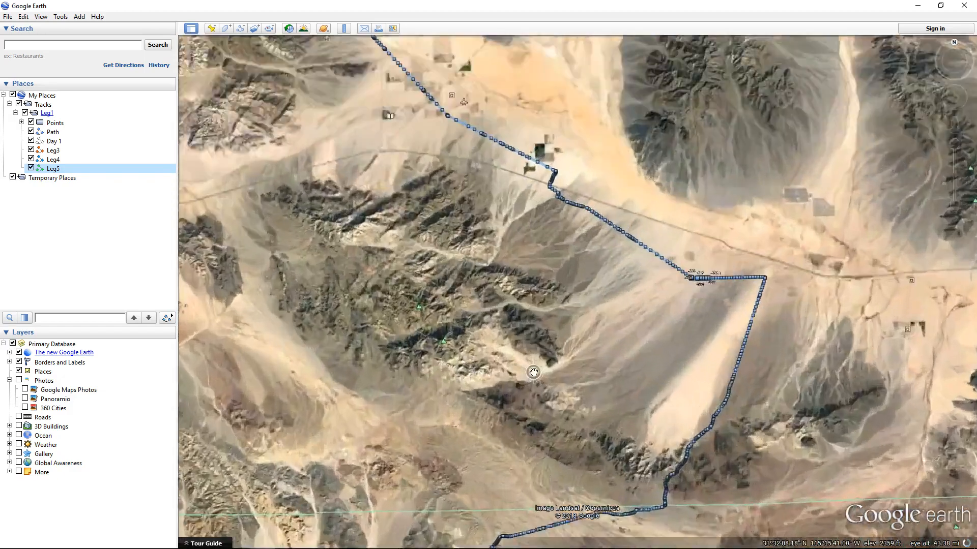
{"action": "scroll", "coordinate": [603, 261], "scroll_direction": "down", "scroll_amount": 5}
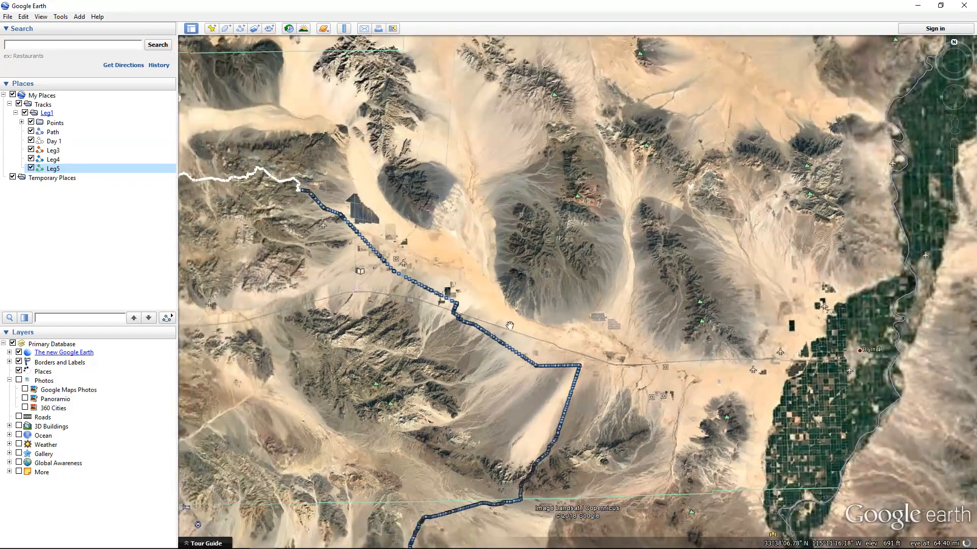
{"action": "scroll", "coordinate": [560, 204], "scroll_direction": "down", "scroll_amount": 5}
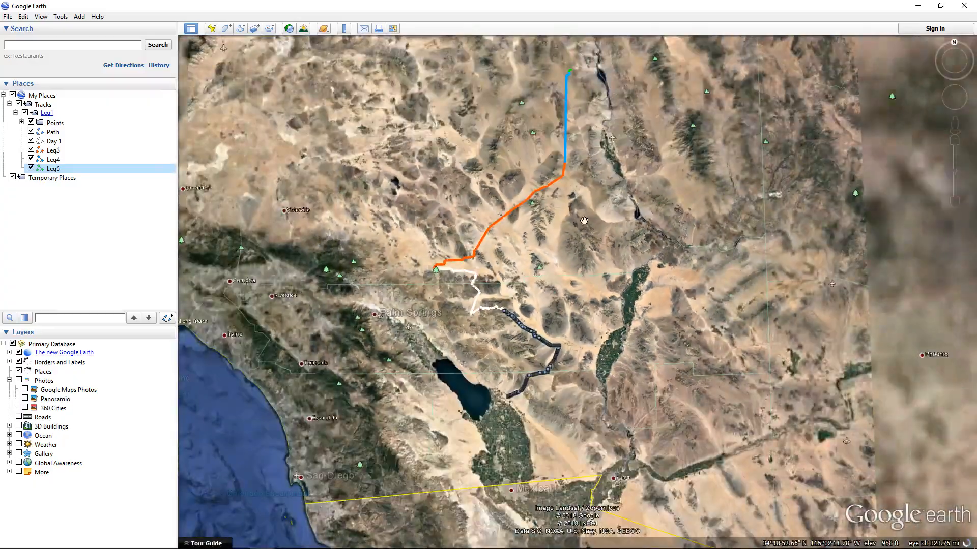
Examine the green Leg5 path north of Searchlight and the winding dirt track beside it.
{"action": "scroll", "coordinate": [563, 297], "scroll_direction": "up", "scroll_amount": 5}
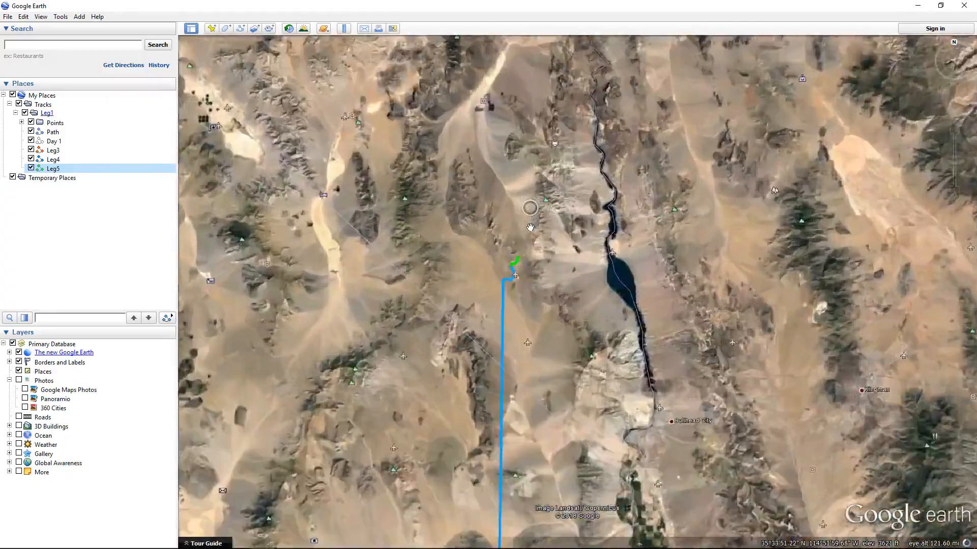
{"action": "scroll", "coordinate": [502, 297], "scroll_direction": "up", "scroll_amount": 5}
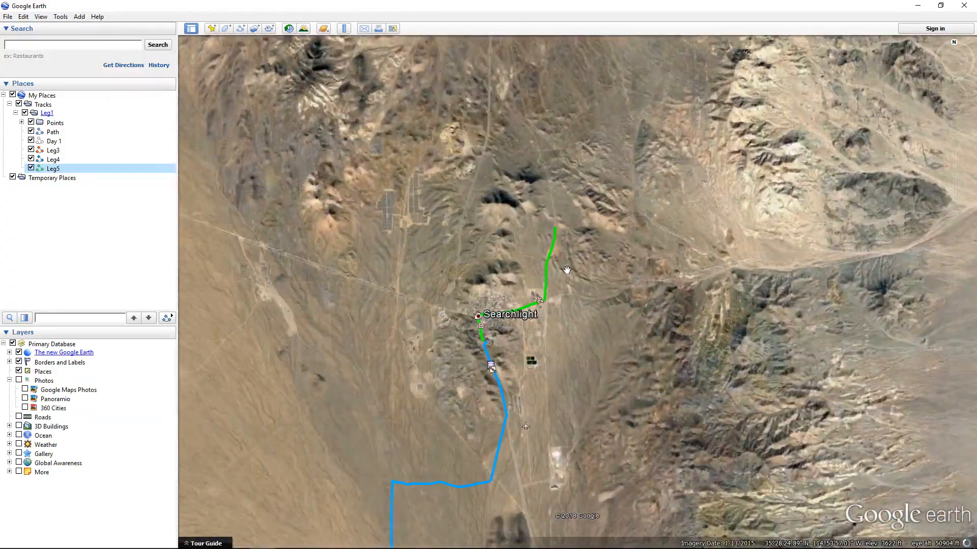
{"action": "scroll", "coordinate": [566, 270], "scroll_direction": "up", "scroll_amount": 3}
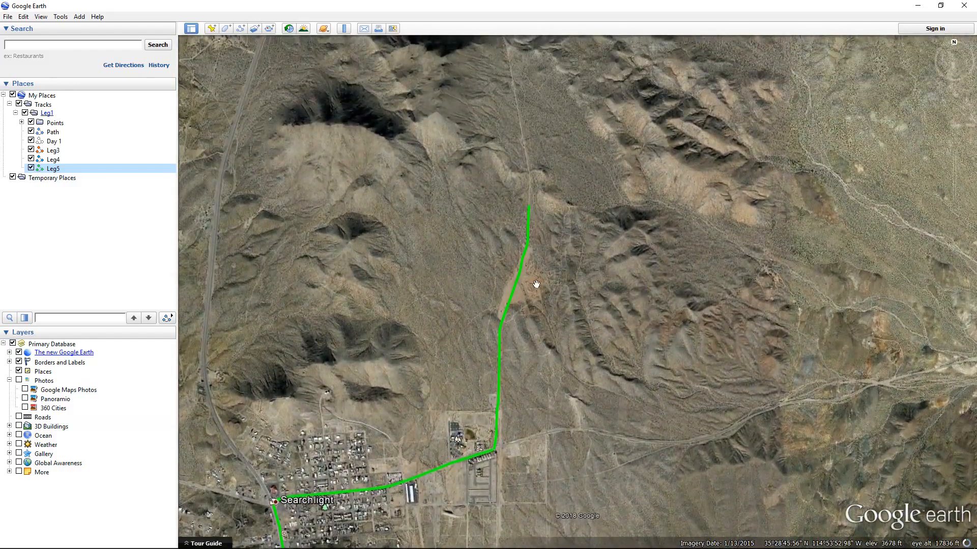
{"action": "scroll", "coordinate": [535, 284], "scroll_direction": "up", "scroll_amount": 2}
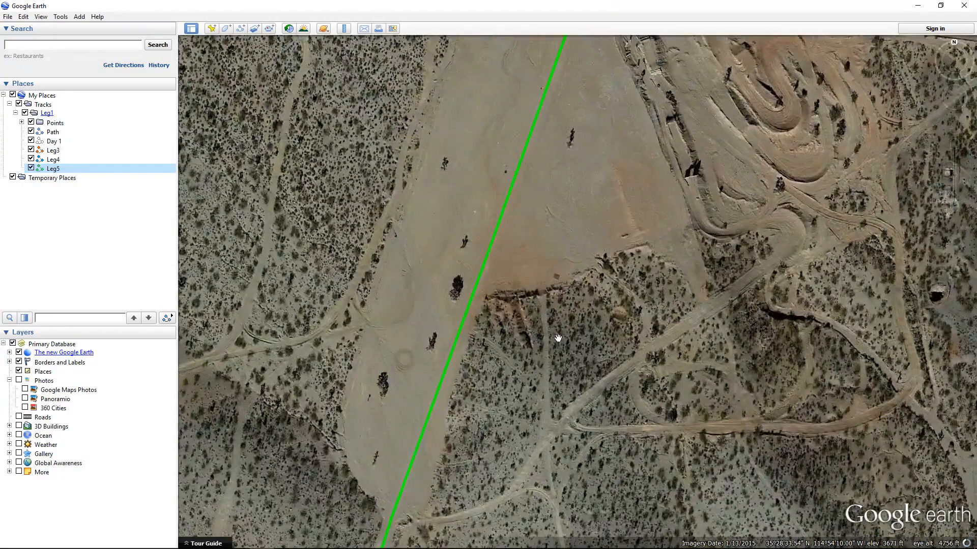
{"action": "left_click_drag", "start_coordinate": [558, 338], "coordinate": [571, 218]}
{"action": "scroll", "coordinate": [540, 294], "scroll_direction": "up", "scroll_amount": 2}
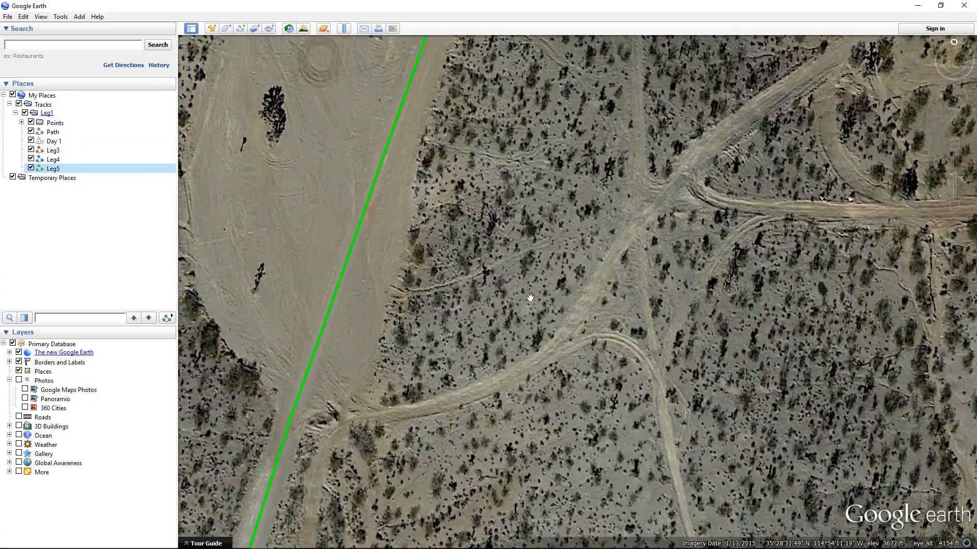
{"action": "left_click_drag", "start_coordinate": [416, 117], "coordinate": [471, 375]}
{"action": "scroll", "coordinate": [685, 82], "scroll_direction": "down", "scroll_amount": 2}
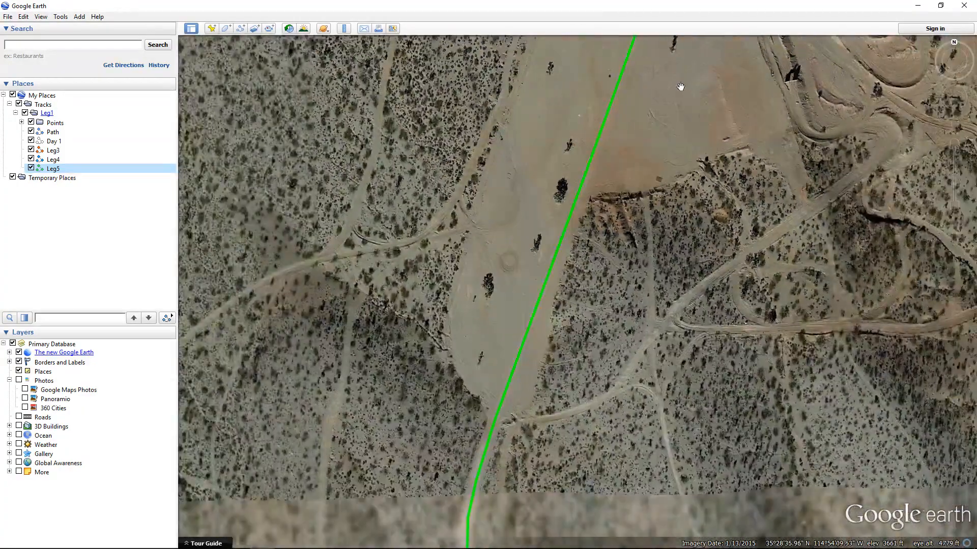
{"action": "left_click_drag", "start_coordinate": [661, 121], "coordinate": [542, 341]}
{"action": "left_click_drag", "start_coordinate": [552, 197], "coordinate": [411, 382]}
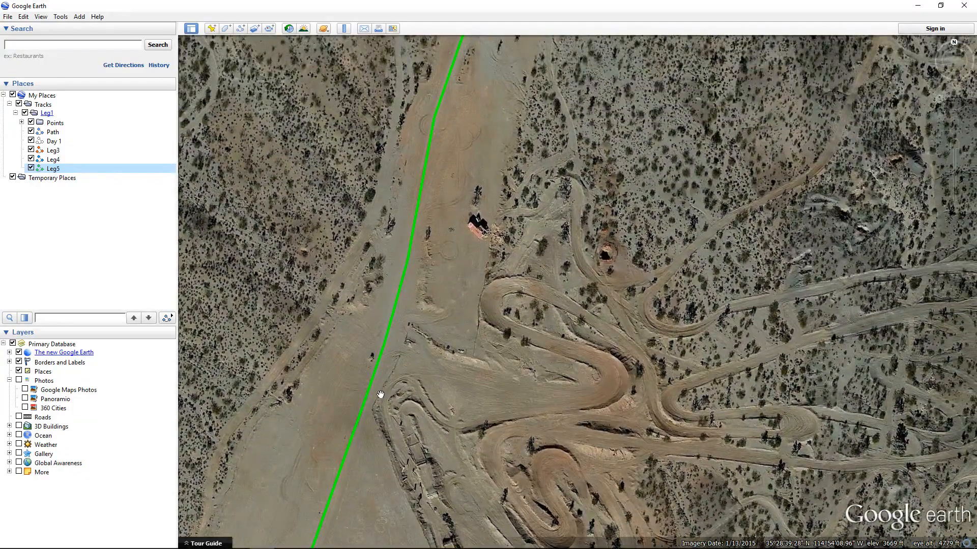
{"action": "left_click_drag", "start_coordinate": [591, 398], "coordinate": [543, 297]}
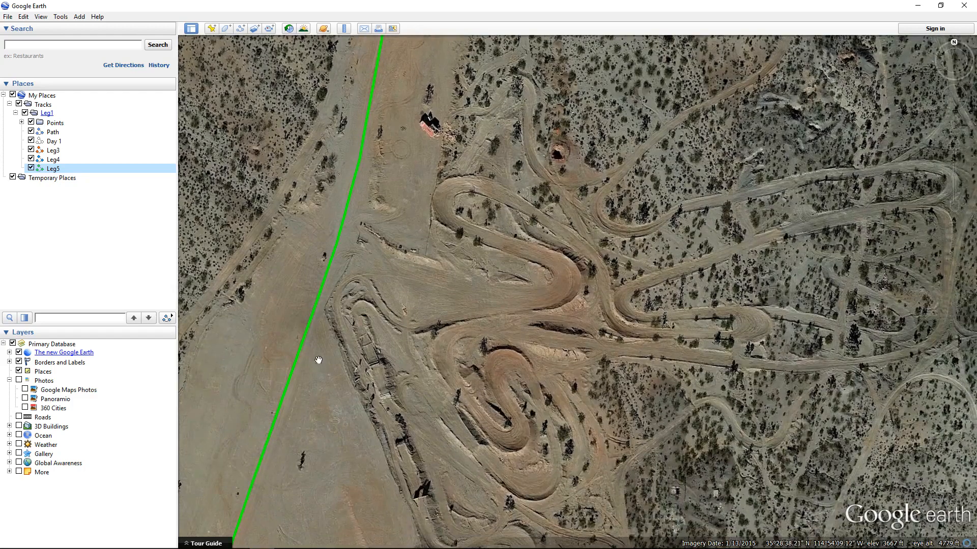
{"action": "scroll", "coordinate": [424, 430], "scroll_direction": "up", "scroll_amount": 3}
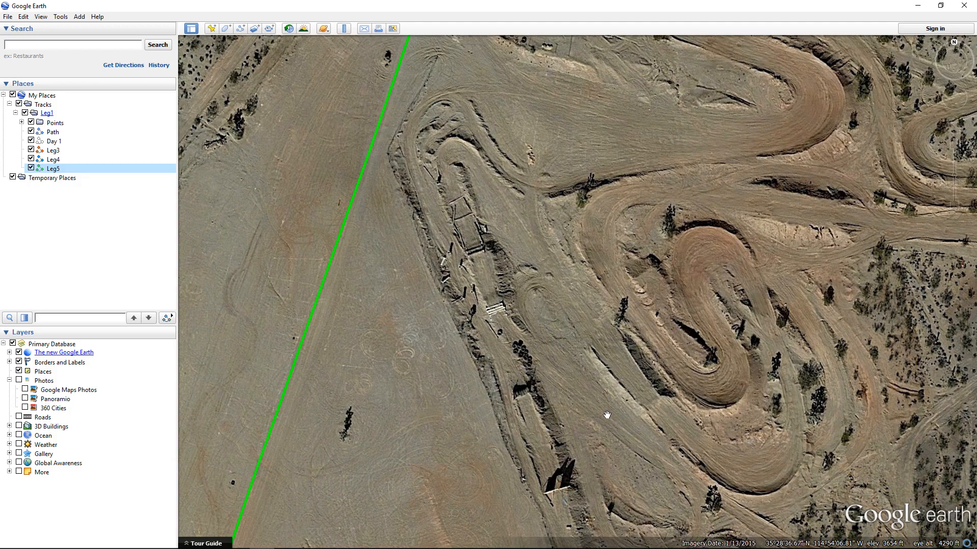
{"action": "left_click_drag", "start_coordinate": [607, 415], "coordinate": [559, 354]}
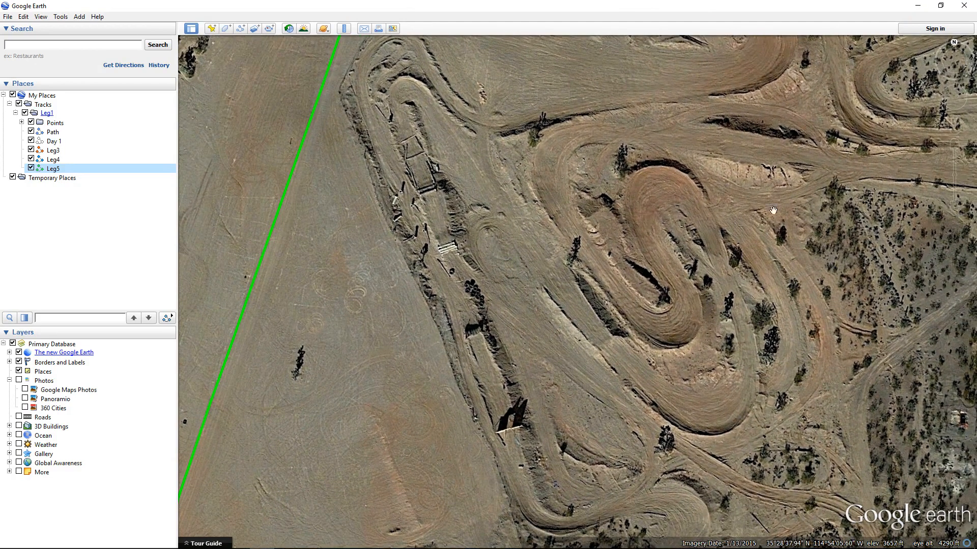
{"action": "left_click_drag", "start_coordinate": [728, 102], "coordinate": [813, 370]}
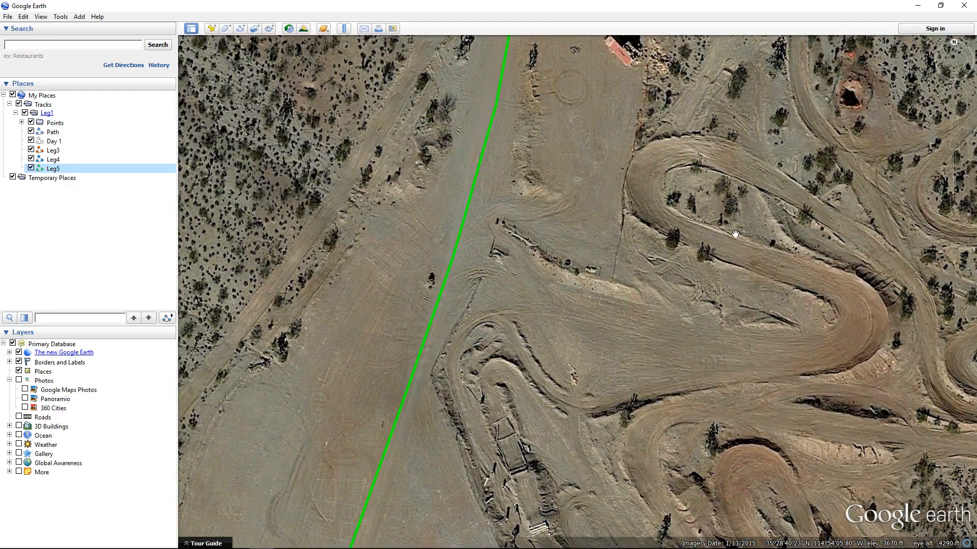
{"action": "scroll", "coordinate": [677, 145], "scroll_direction": "down", "scroll_amount": 3}
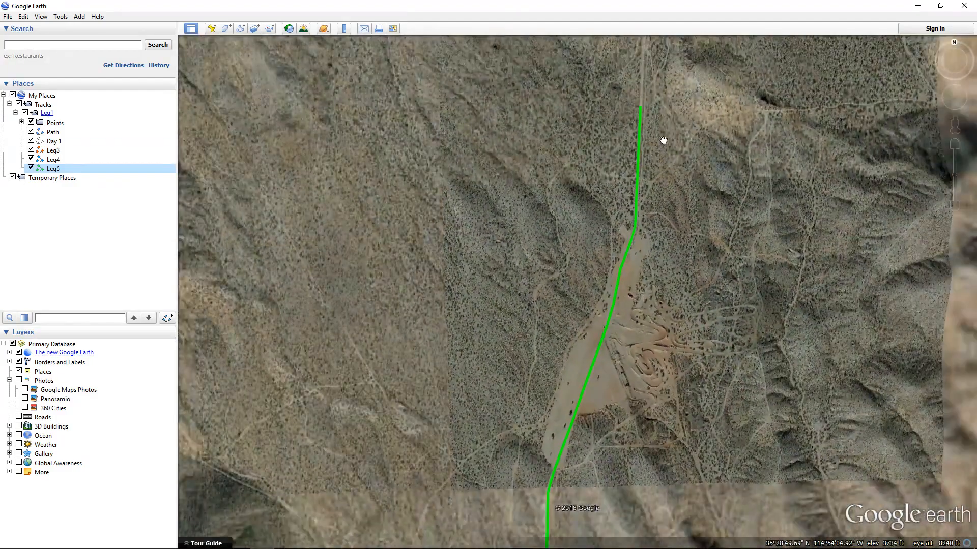
Examine the dirt roads and trail junctions around the northern end of the green Leg5 path.
{"action": "left_click_drag", "start_coordinate": [664, 140], "coordinate": [617, 251]}
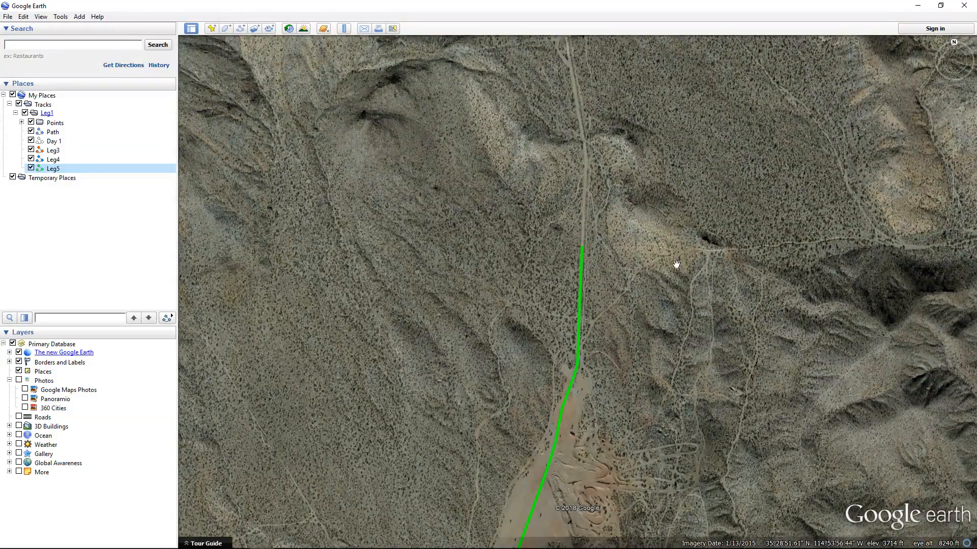
{"action": "left_click_drag", "start_coordinate": [654, 226], "coordinate": [631, 300]}
{"action": "scroll", "coordinate": [649, 386], "scroll_direction": "up", "scroll_amount": 3}
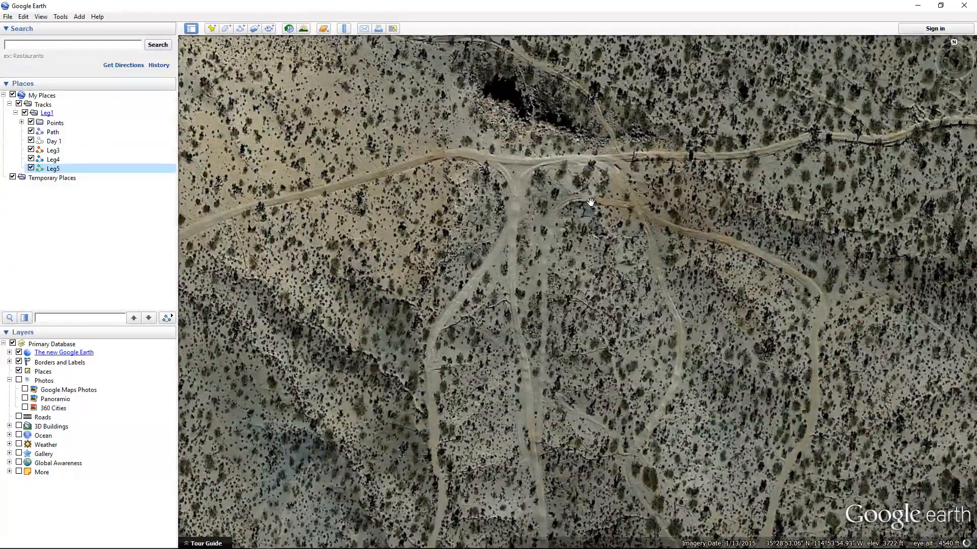
{"action": "left_click_drag", "start_coordinate": [764, 259], "coordinate": [663, 130]}
{"action": "left_click_drag", "start_coordinate": [806, 201], "coordinate": [672, 174]}
{"action": "scroll", "coordinate": [722, 190], "scroll_direction": "down", "scroll_amount": 3}
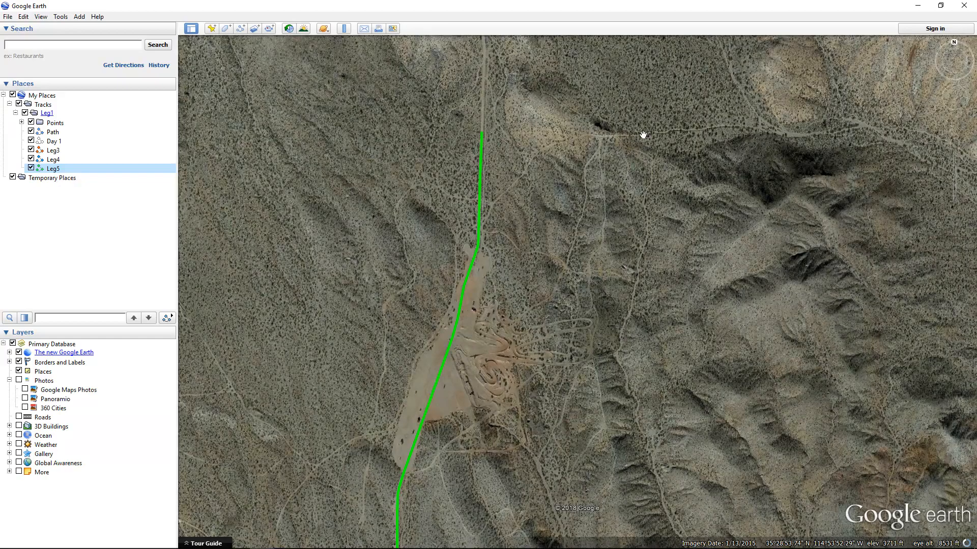
{"action": "scroll", "coordinate": [651, 239], "scroll_direction": "up", "scroll_amount": 2}
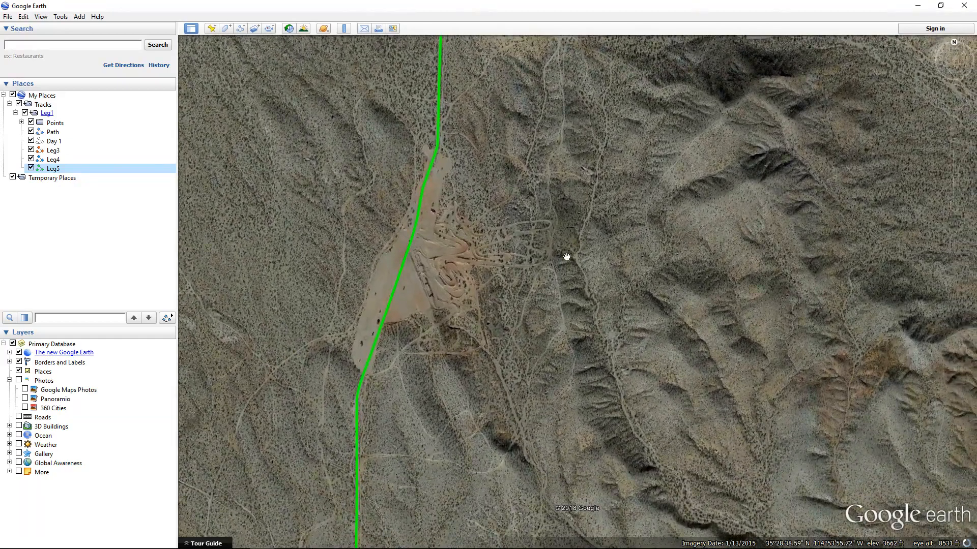
{"action": "scroll", "coordinate": [567, 258], "scroll_direction": "up", "scroll_amount": 1}
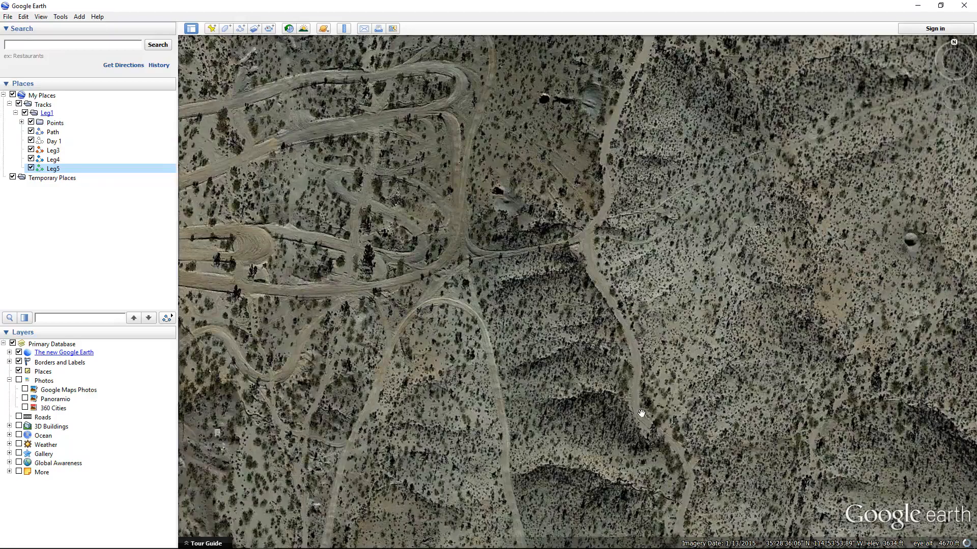
{"action": "scroll", "coordinate": [639, 413], "scroll_direction": "down", "scroll_amount": 2}
{"action": "scroll", "coordinate": [592, 330], "scroll_direction": "down", "scroll_amount": 1}
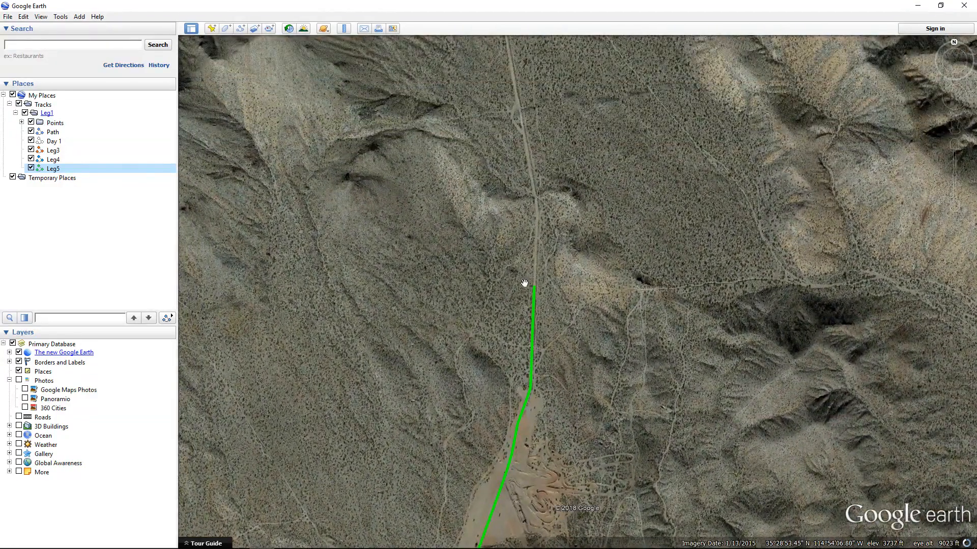
Start a new path named Leg6 at the northern end of Leg5 and set its line color to pink.
{"action": "left_click_drag", "start_coordinate": [558, 224], "coordinate": [545, 263]}
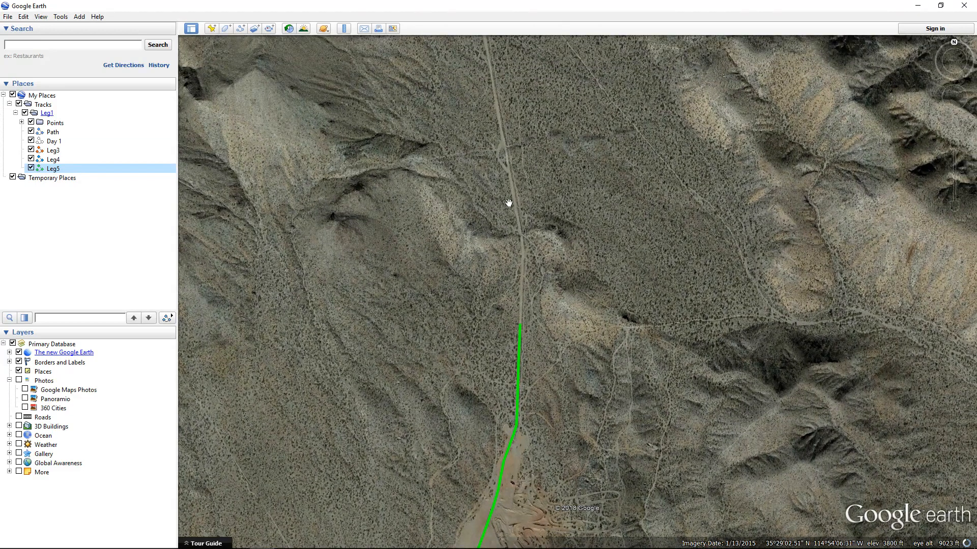
{"action": "left_click", "coordinate": [241, 29]}
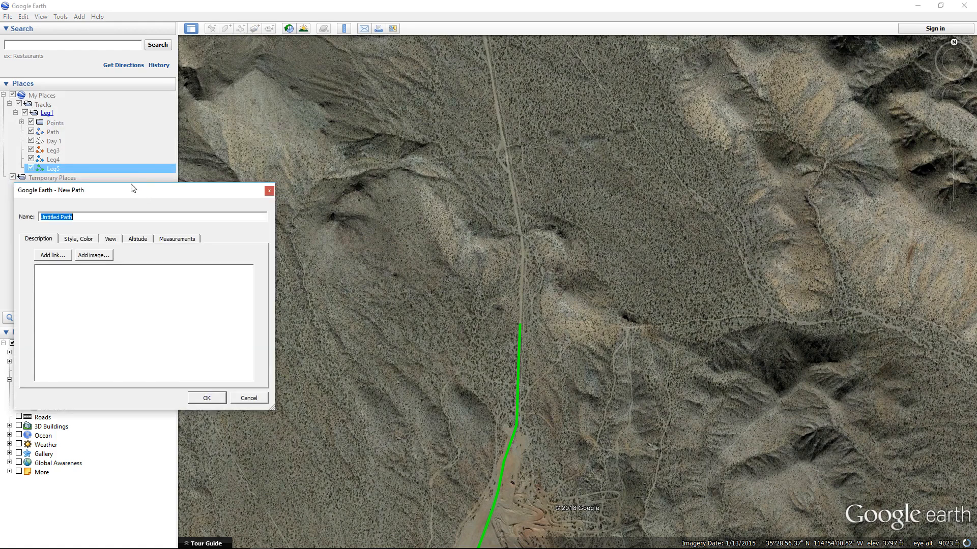
{"action": "left_click_drag", "start_coordinate": [138, 198], "coordinate": [141, 222]}
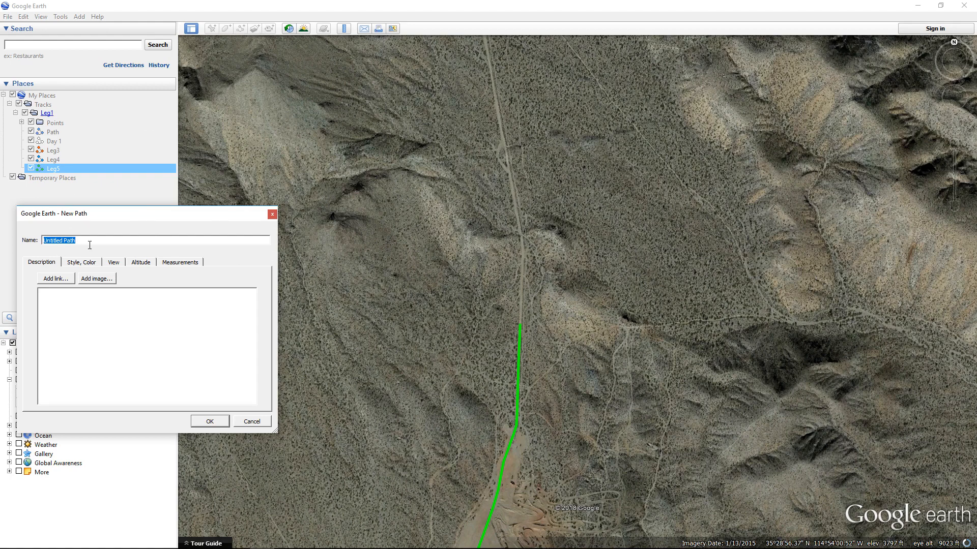
{"action": "type", "text": "Leg6"}
{"action": "left_click", "coordinate": [78, 264]}
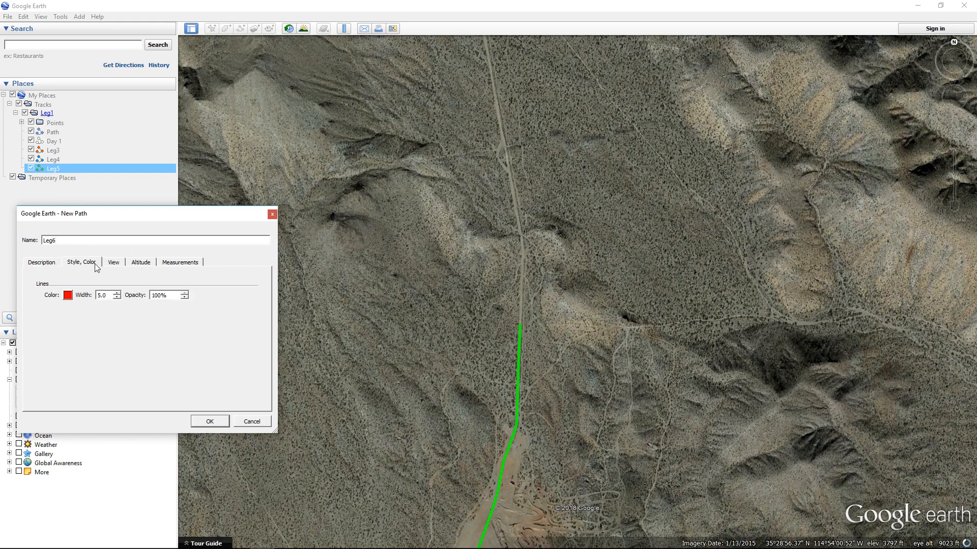
{"action": "left_click", "coordinate": [67, 295]}
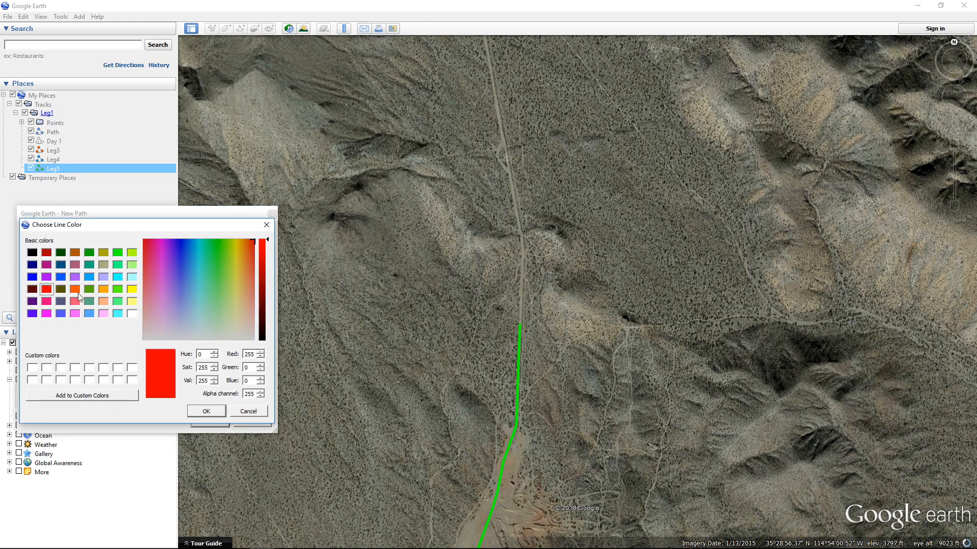
{"action": "left_click", "coordinate": [75, 302]}
{"action": "left_click", "coordinate": [205, 410]}
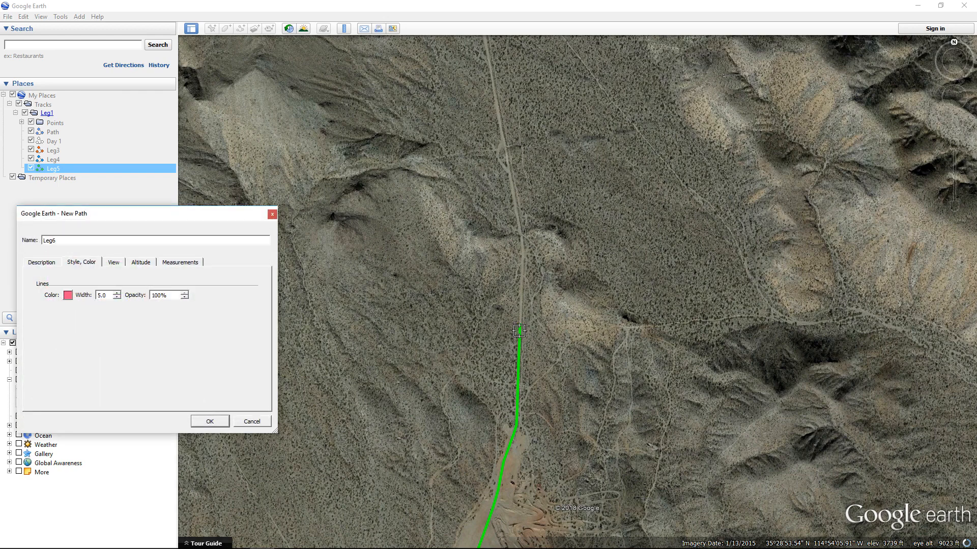
Show Leg6's length measurement and draw its first segment about 0.1 miles north along the dirt road from Leg5's northern end.
{"action": "left_click", "coordinate": [186, 262]}
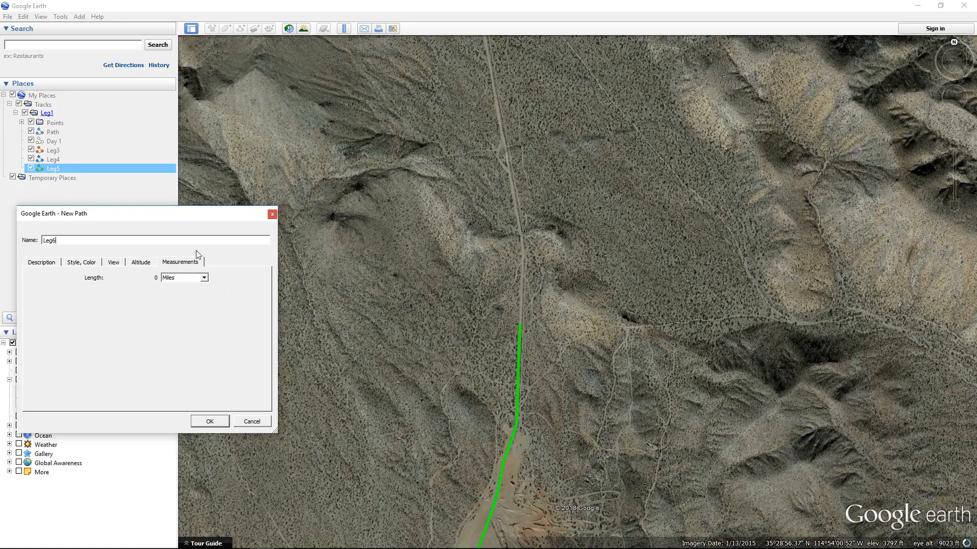
{"action": "scroll", "coordinate": [522, 314], "scroll_direction": "up", "scroll_amount": 2}
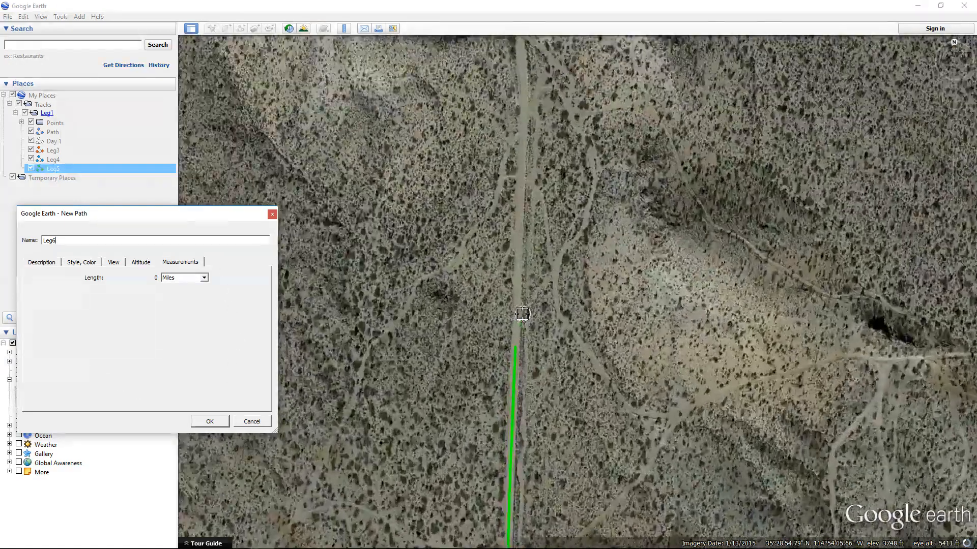
{"action": "scroll", "coordinate": [522, 313], "scroll_direction": "up", "scroll_amount": 2}
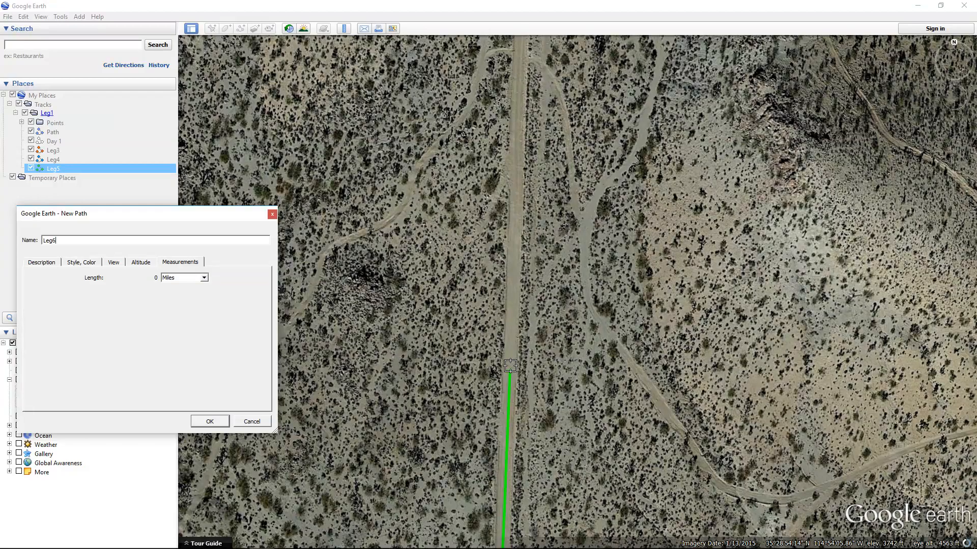
{"action": "left_click", "coordinate": [510, 365]}
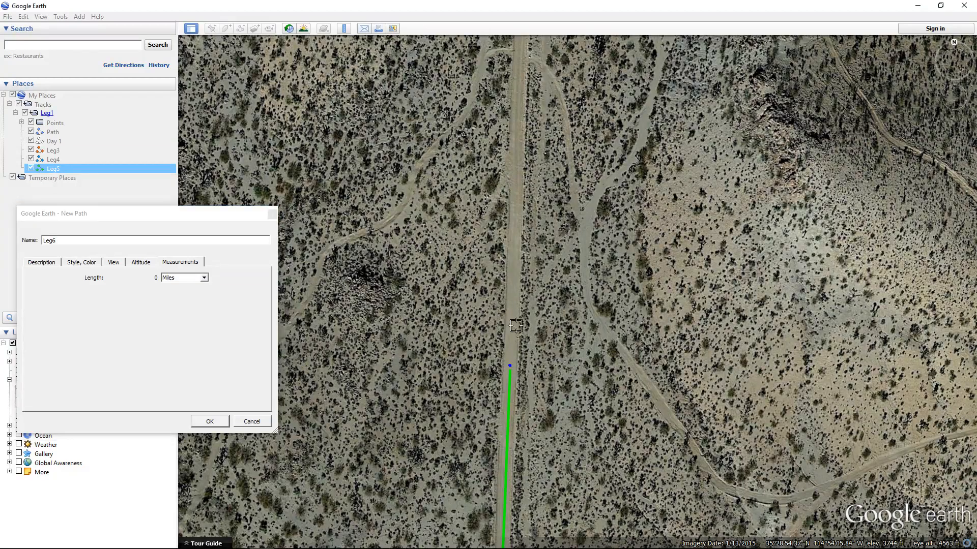
{"action": "left_click", "coordinate": [520, 43]}
Trace Leg6 north along the bending dirt road past the diagonal trail crossing, to a total length of about 0.15 miles.
{"action": "scroll", "coordinate": [522, 47], "scroll_direction": "down", "scroll_amount": 2}
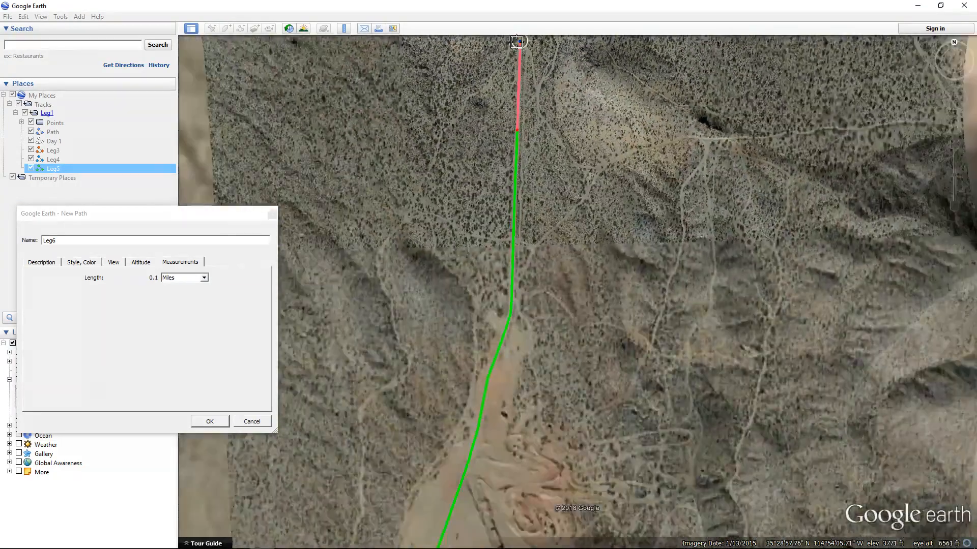
{"action": "middle_click_drag", "start_coordinate": [547, 92], "coordinate": [546, 335]}
{"action": "scroll", "coordinate": [537, 245], "scroll_direction": "up", "scroll_amount": 2}
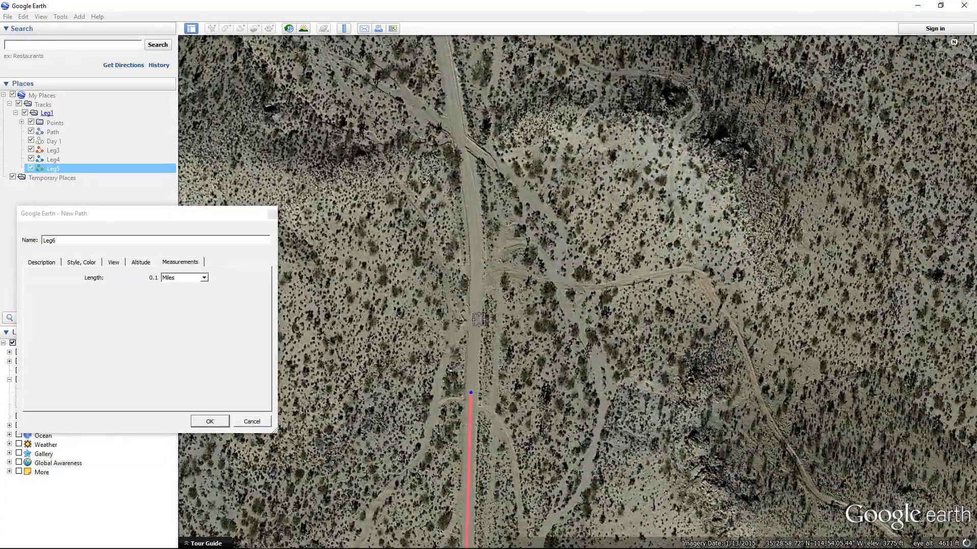
{"action": "left_click", "coordinate": [476, 265]}
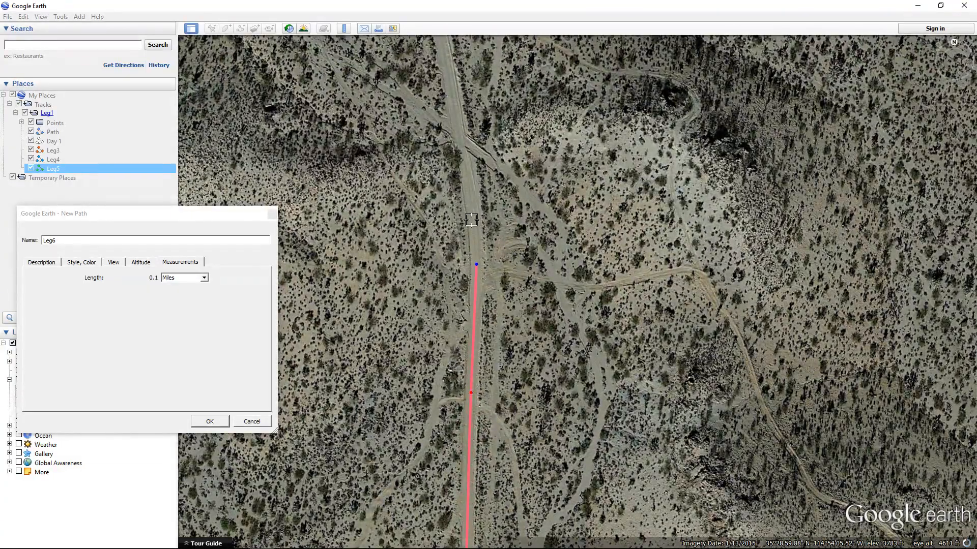
{"action": "left_click", "coordinate": [473, 219]}
{"action": "left_click", "coordinate": [463, 151]}
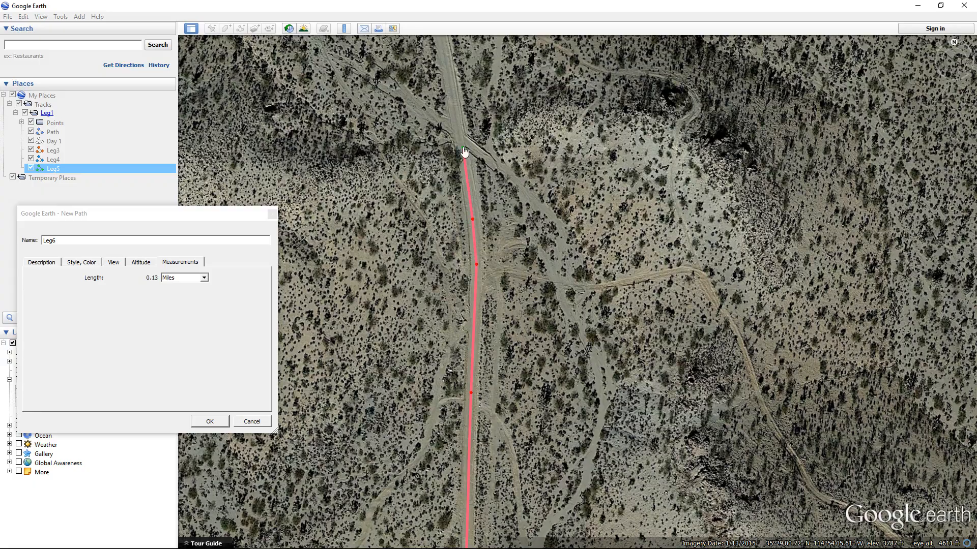
{"action": "left_click", "coordinate": [442, 48]}
Extend Leg6 north along the straight dirt road past the small side-track junction, to about 0.35 miles in total.
{"action": "key", "text": "Up"}
{"action": "scroll", "coordinate": [421, 139], "scroll_direction": "down", "scroll_amount": 3}
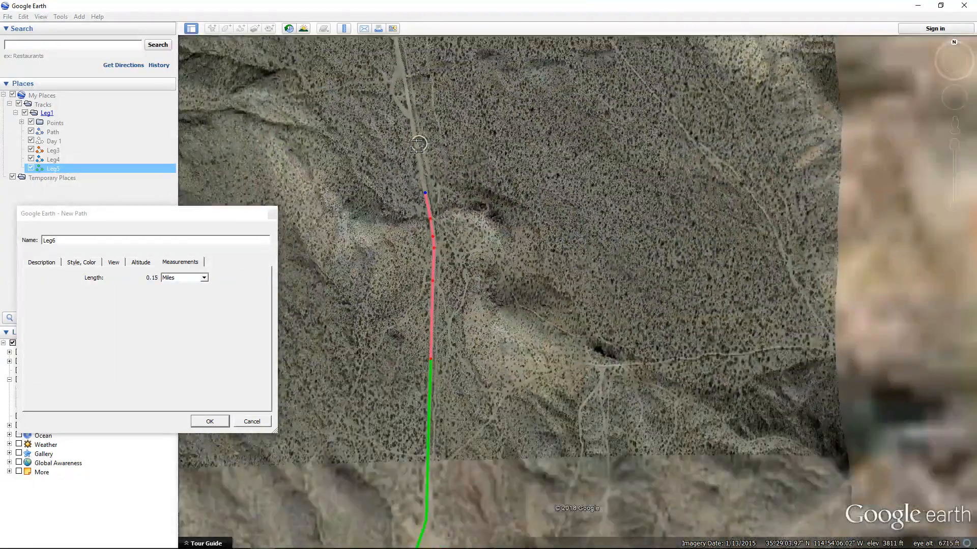
{"action": "left_click", "coordinate": [404, 78]}
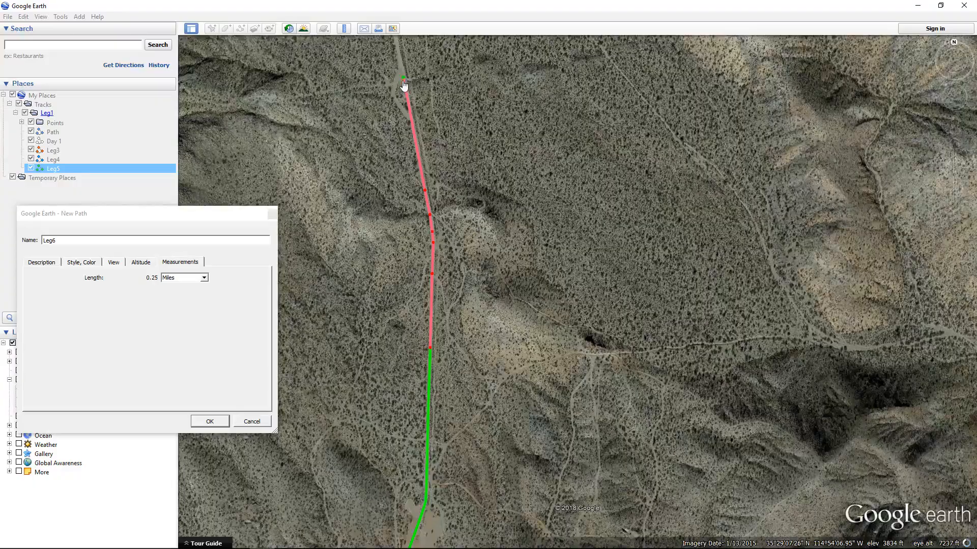
{"action": "key", "text": "Up"}
{"action": "scroll", "coordinate": [456, 282], "scroll_direction": "up", "scroll_amount": 3}
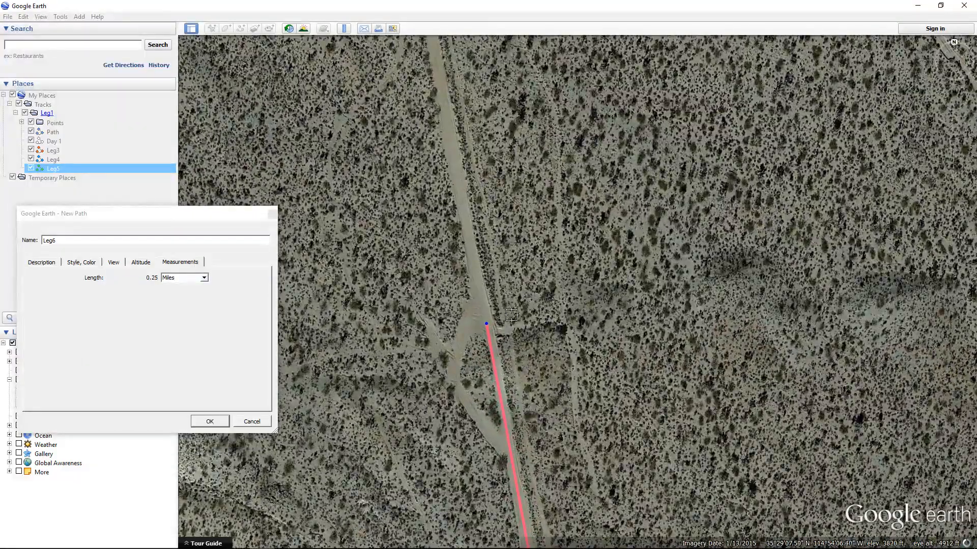
{"action": "key", "text": "Up"}
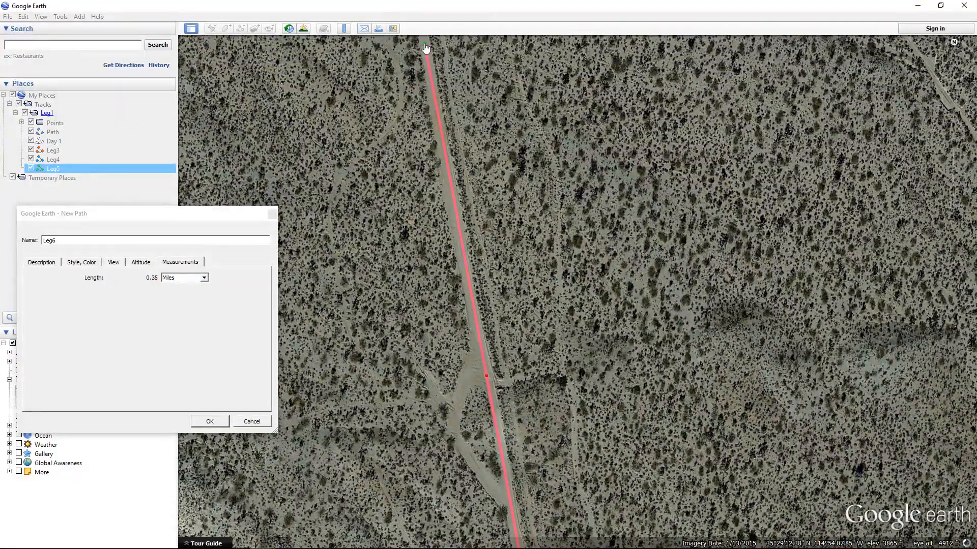
Examine the roads and valley north of Searchlight as far as the Nelson area to judge where the route can continue.
{"action": "key", "text": "Up"}
{"action": "scroll", "coordinate": [360, 143], "scroll_direction": "down", "scroll_amount": 5}
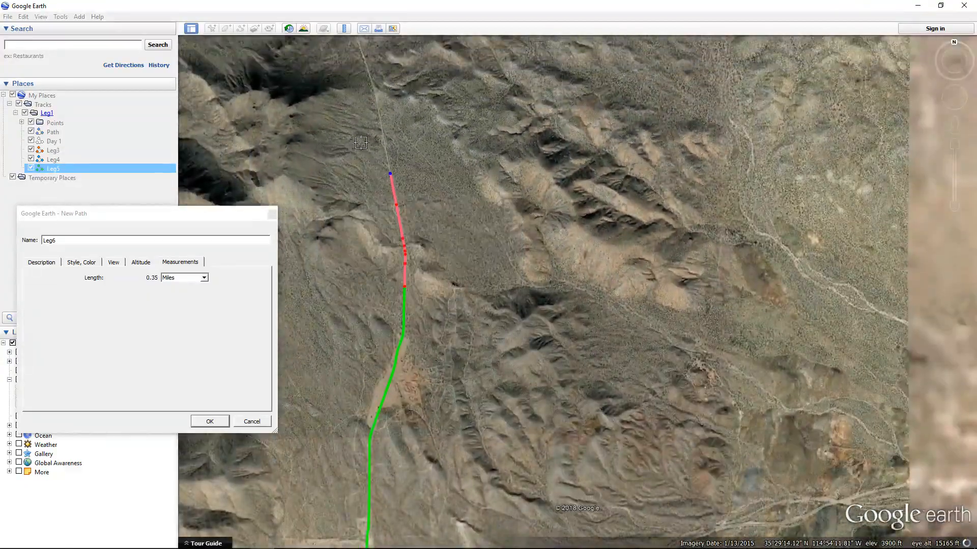
{"action": "key", "text": "Up"}
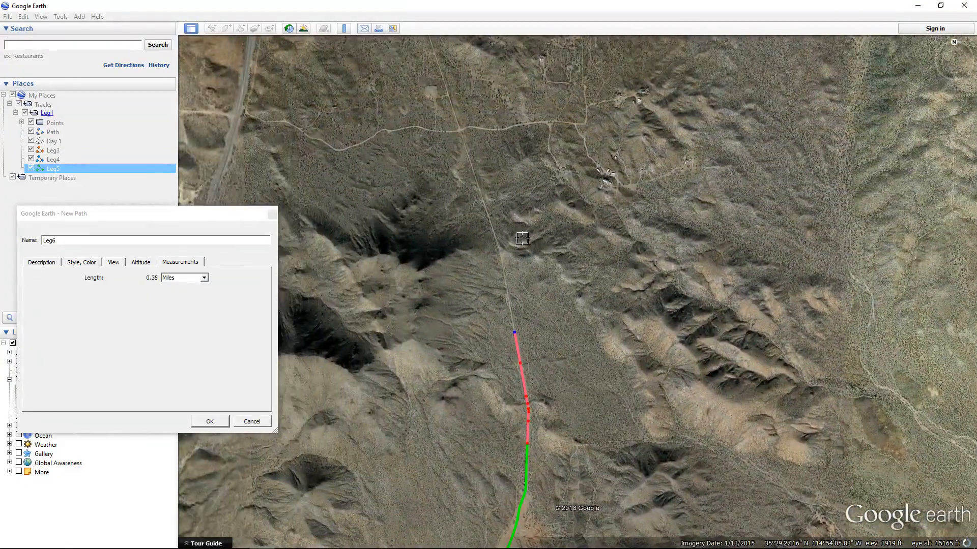
{"action": "scroll", "coordinate": [498, 228], "scroll_direction": "down", "scroll_amount": 5}
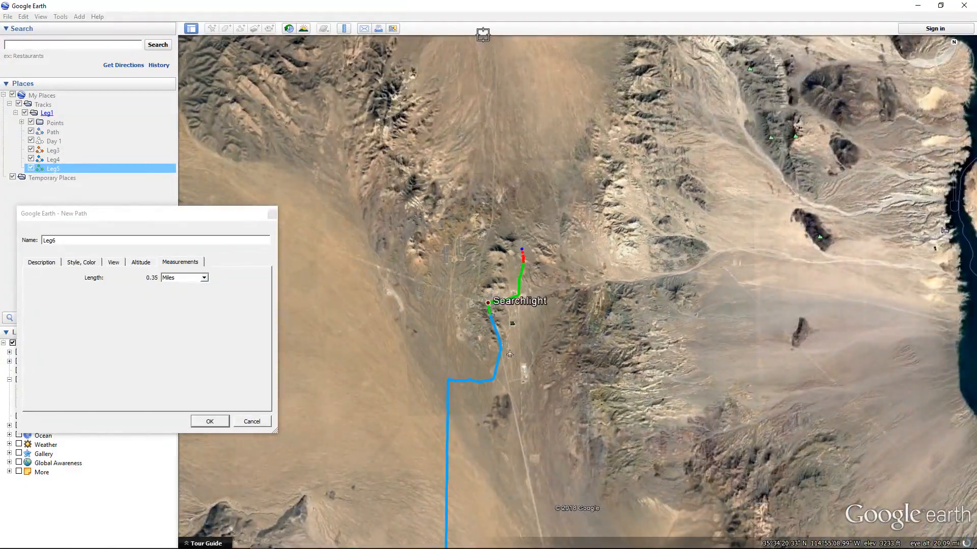
{"action": "key", "text": "Up"}
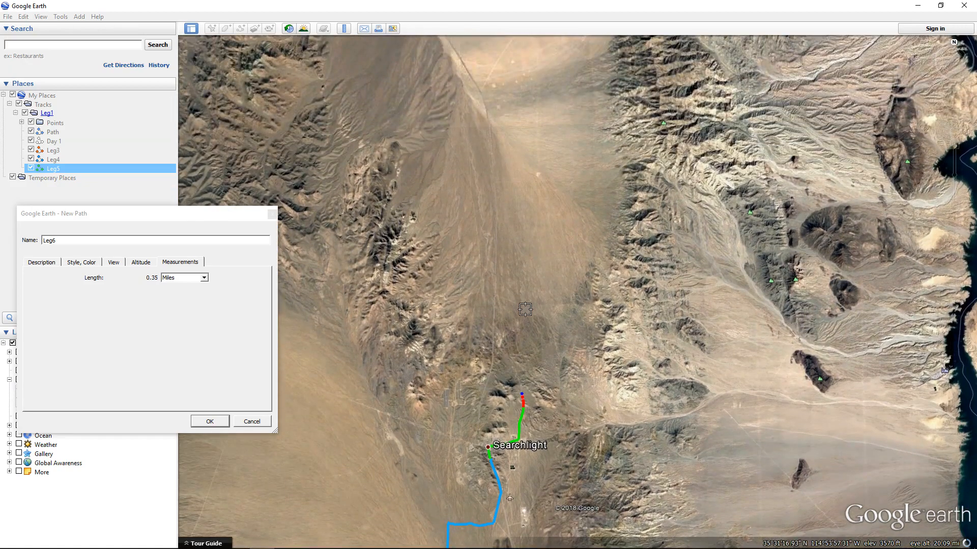
{"action": "key", "text": "Up"}
{"action": "key", "text": "Up"}
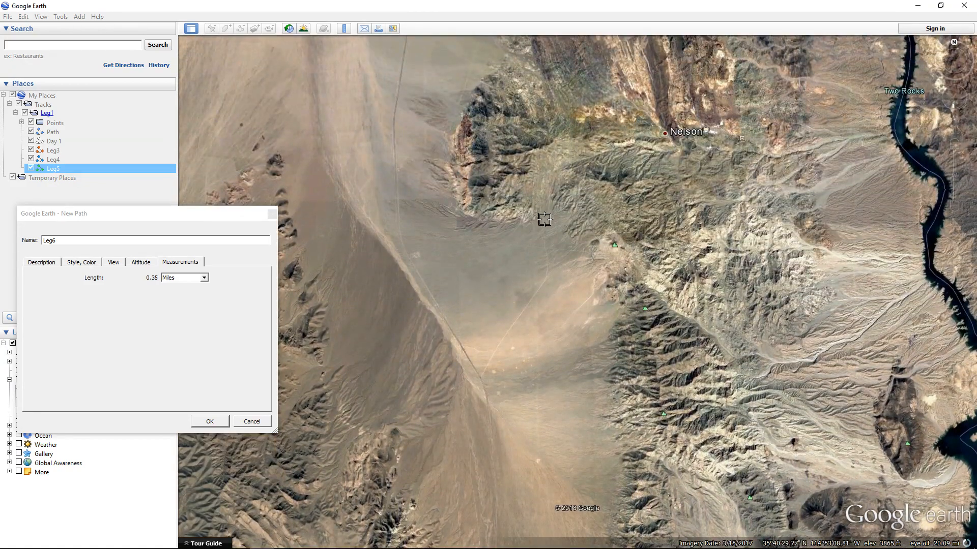
{"action": "key", "text": "Down"}
{"action": "key", "text": "Down"}
{"action": "key", "text": "Down"}
{"action": "key", "text": "Down"}
{"action": "key", "text": "Down"}
{"action": "key", "text": "Down"}
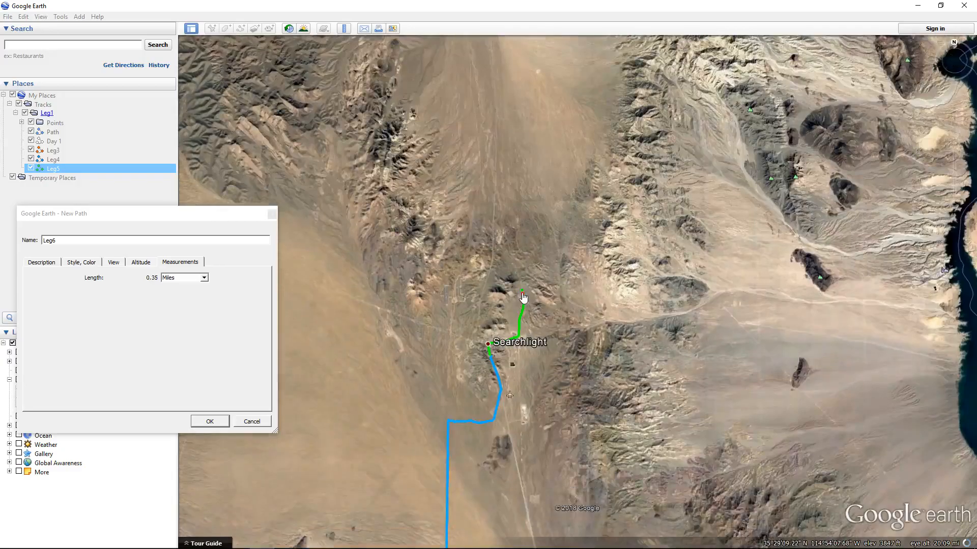
Continue Leg6 north along the dirt road to the fork with the southeast-bound track, to about 0.52 miles in total.
{"action": "scroll", "coordinate": [523, 297], "scroll_direction": "up", "scroll_amount": 10}
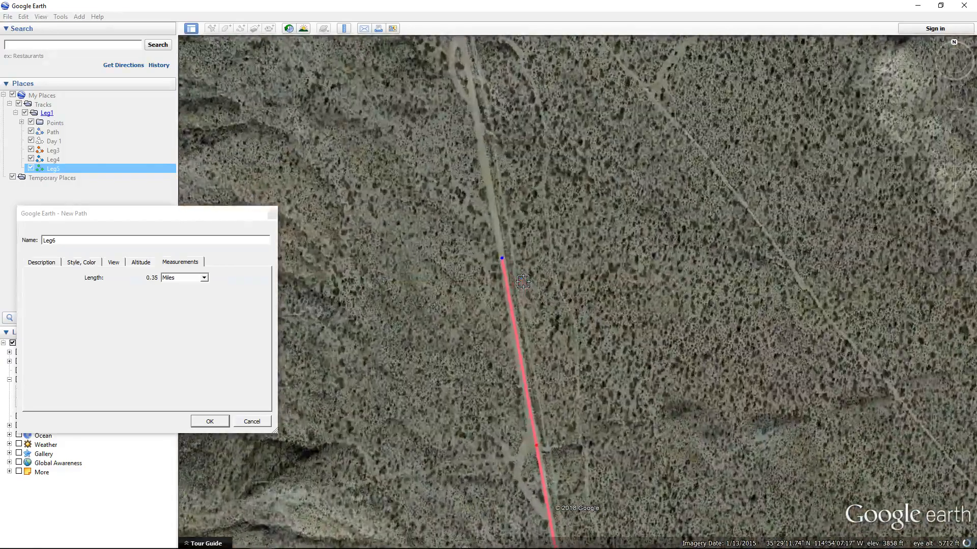
{"action": "key", "text": "Up"}
{"action": "key", "text": "Up"}
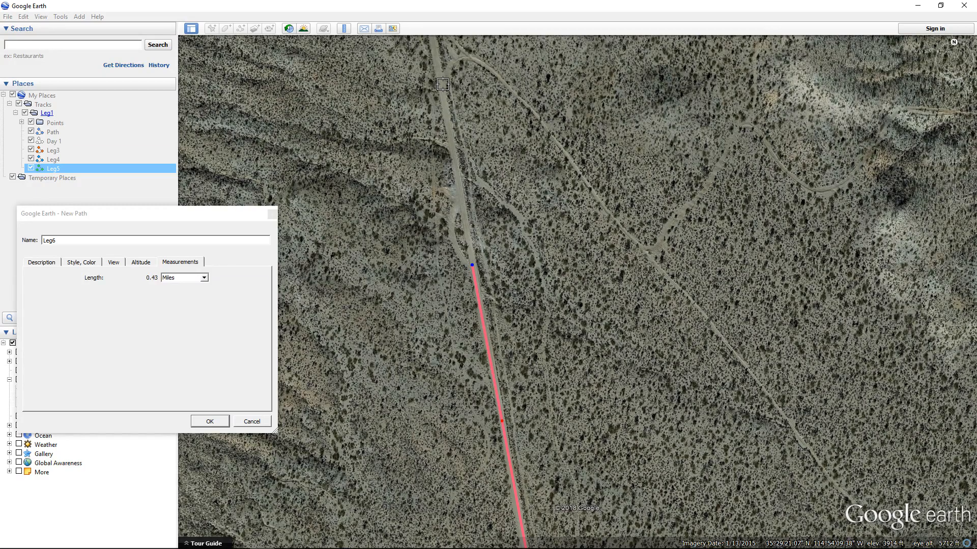
{"action": "scroll", "coordinate": [440, 241], "scroll_direction": "up", "scroll_amount": 3}
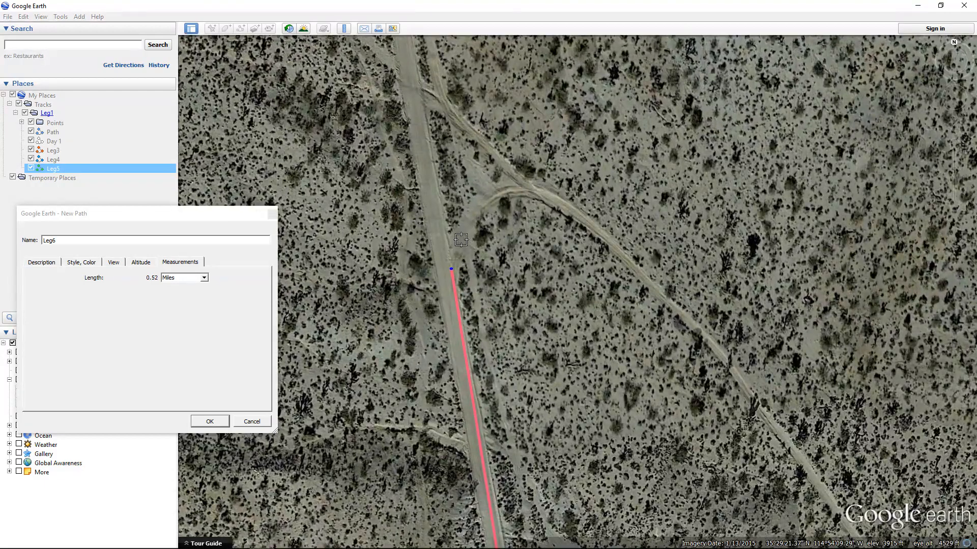
Curve Leg6 off the main dirt road around the fork and onto the southeast-bound track, to about 0.56 miles.
{"action": "left_click", "coordinate": [460, 240]}
{"action": "left_click", "coordinate": [472, 210]}
{"action": "left_click", "coordinate": [515, 192]}
{"action": "left_click", "coordinate": [537, 193]}
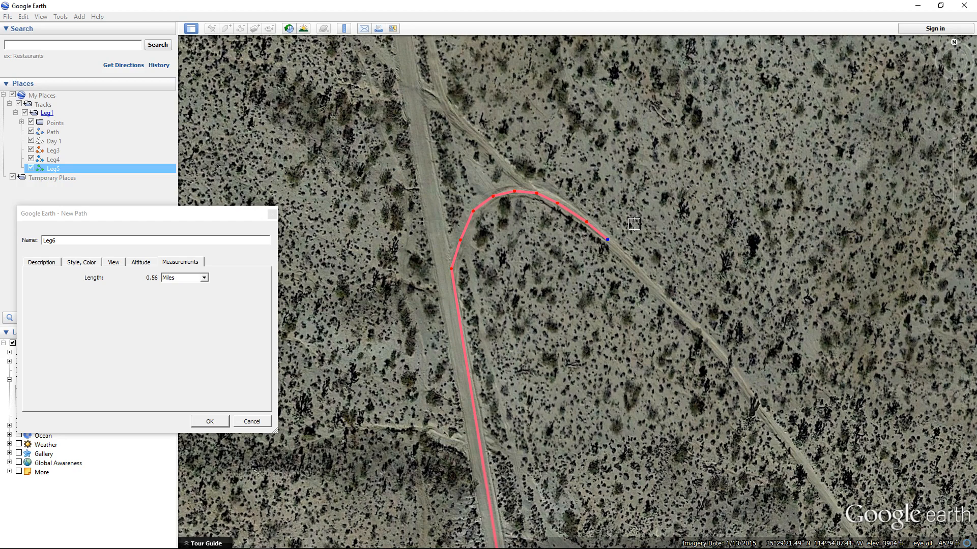
Extend Leg6 southeast along the diagonal track to just before the east-west wash, to about 1.19 miles in total.
{"action": "scroll", "coordinate": [630, 254], "scroll_direction": "down", "scroll_amount": 2}
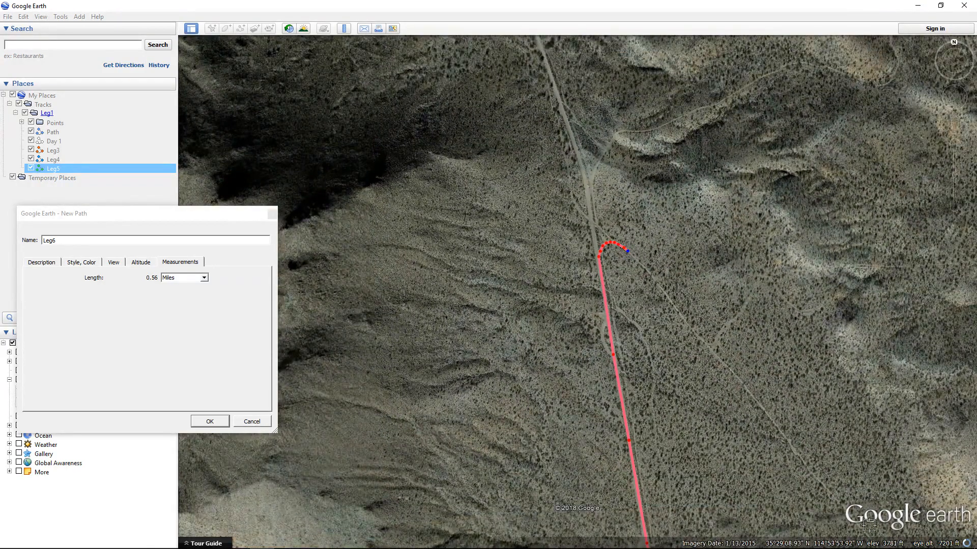
{"action": "left_click", "coordinate": [830, 492]}
{"action": "scroll", "coordinate": [822, 480], "scroll_direction": "up", "scroll_amount": 3}
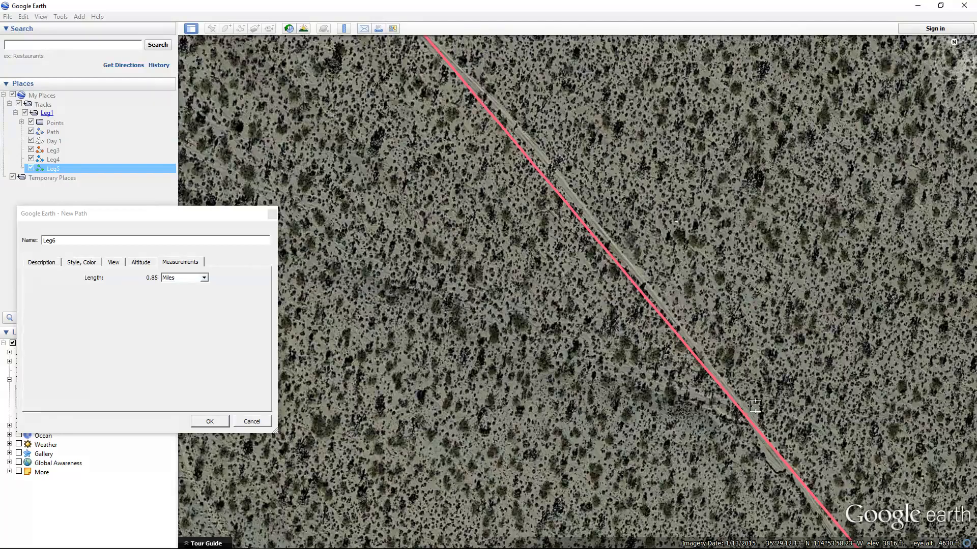
{"action": "scroll", "coordinate": [713, 437], "scroll_direction": "down", "scroll_amount": 3}
{"action": "key", "text": "Down"}
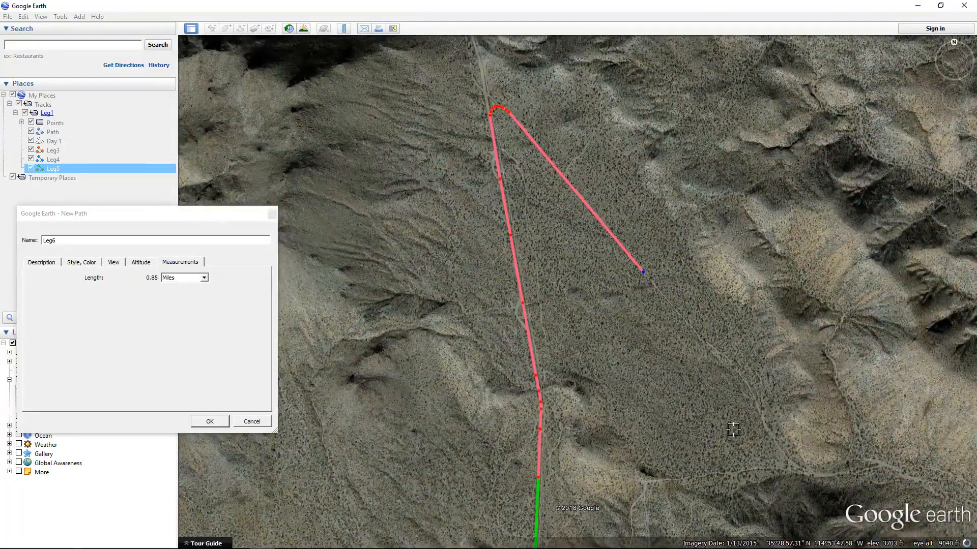
{"action": "left_click", "coordinate": [784, 455]}
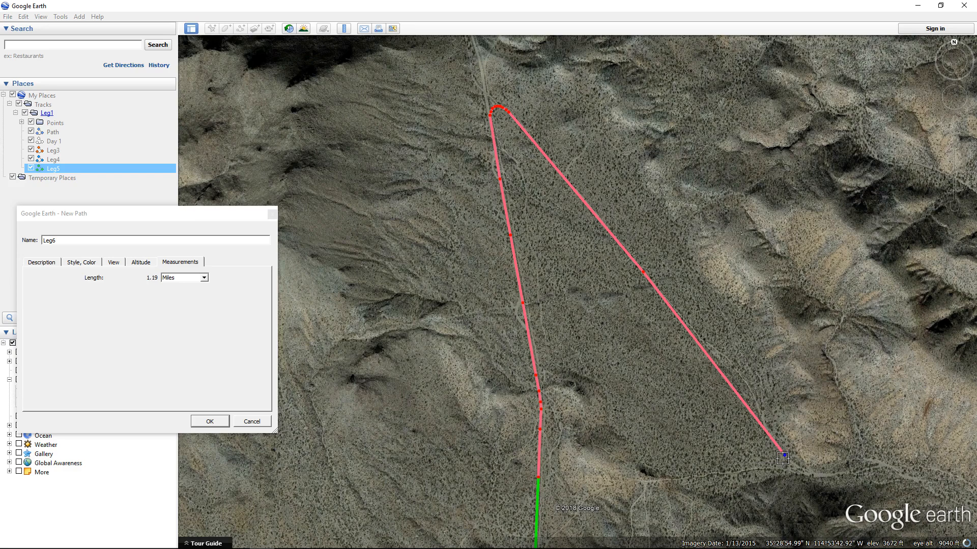
Extend Leg6 east-southeast along the wash below the rocky hills to about 1.61 miles and check it against the nearby tracks.
{"action": "key", "text": "Right"}
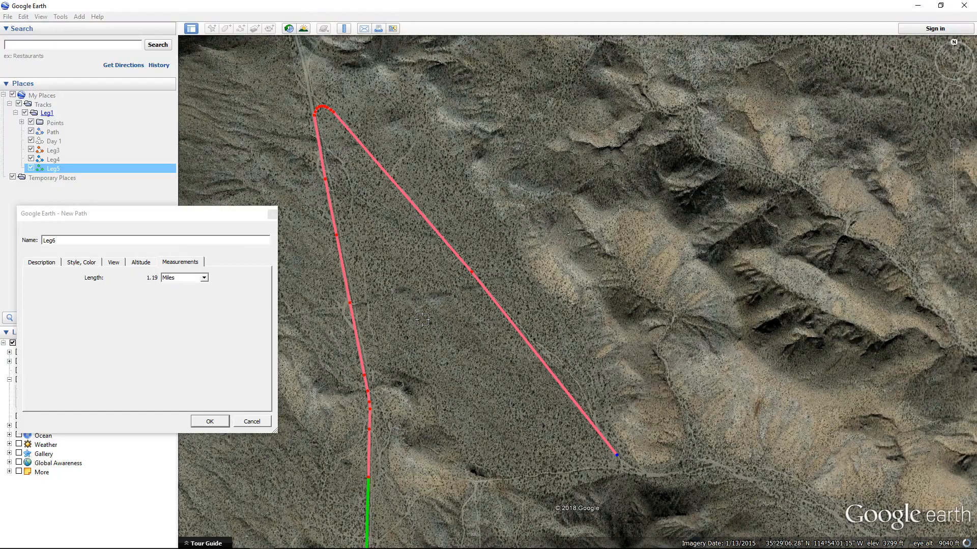
{"action": "scroll", "coordinate": [573, 352], "scroll_direction": "up", "scroll_amount": 5}
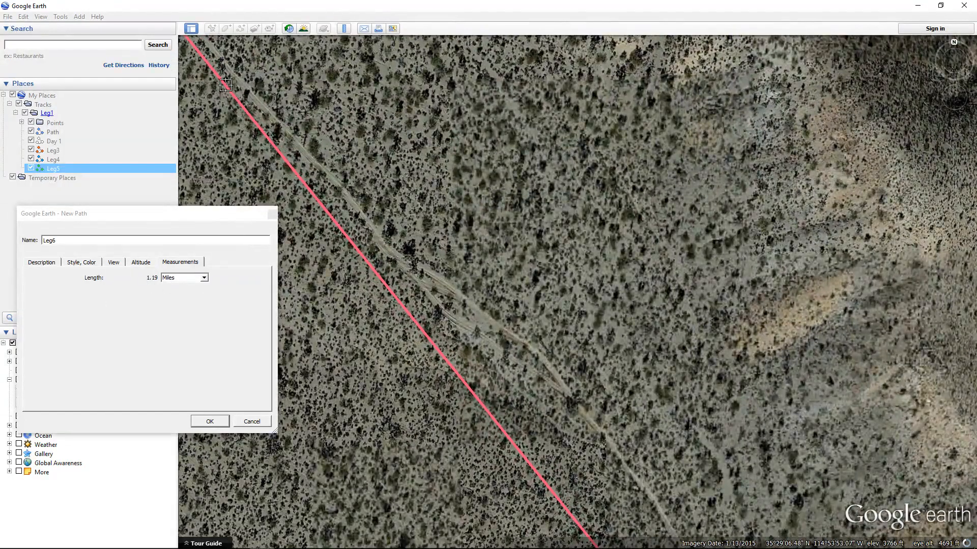
{"action": "key", "text": "Down"}
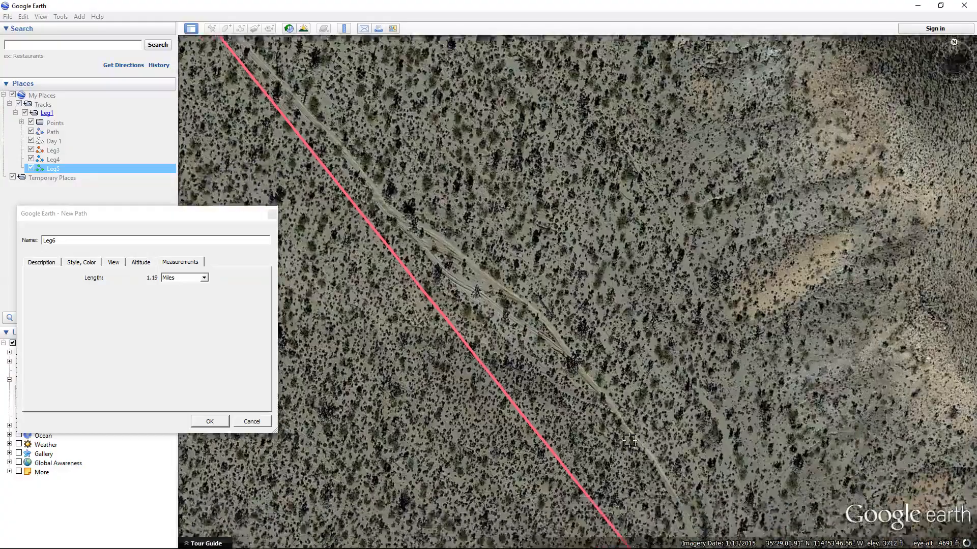
{"action": "scroll", "coordinate": [745, 481], "scroll_direction": "down", "scroll_amount": 3}
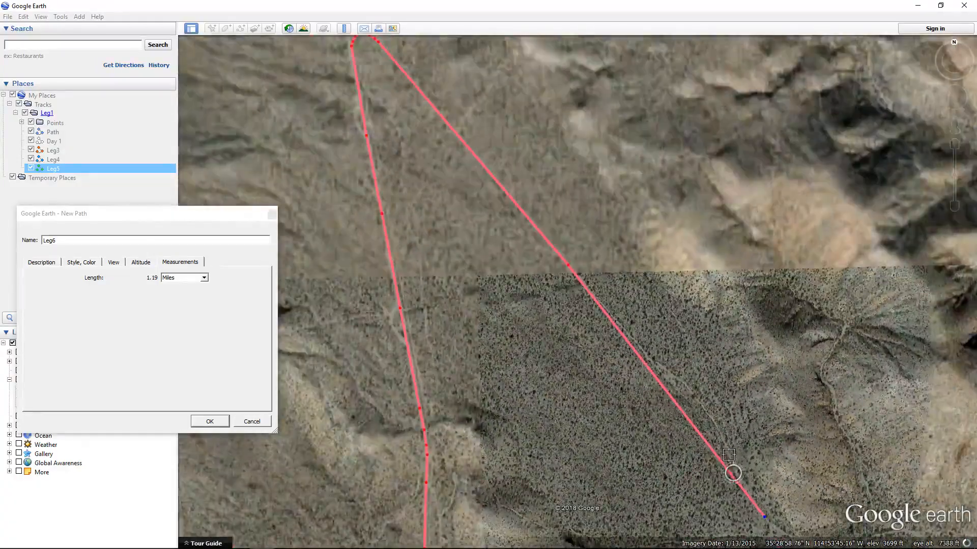
{"action": "key", "text": "Down"}
{"action": "key", "text": "Right"}
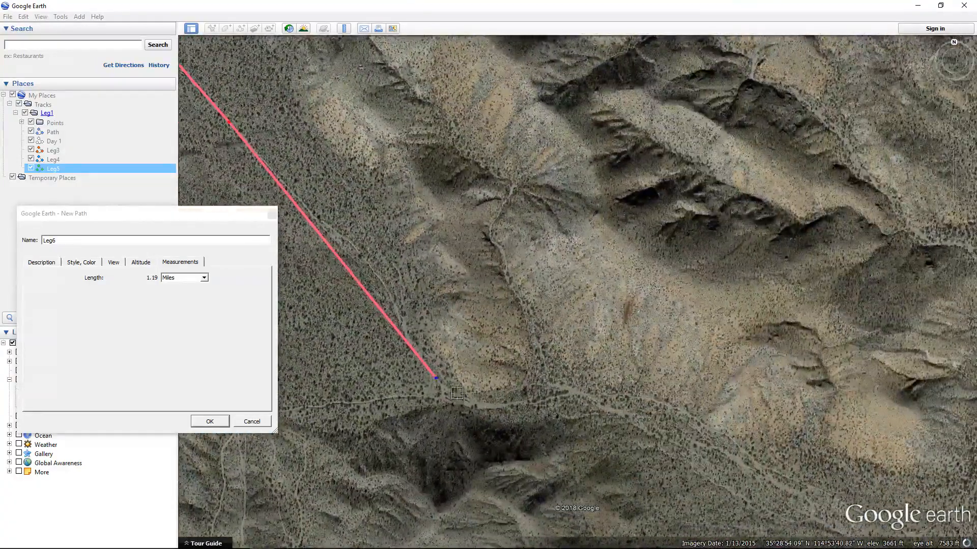
{"action": "left_click", "coordinate": [799, 495]}
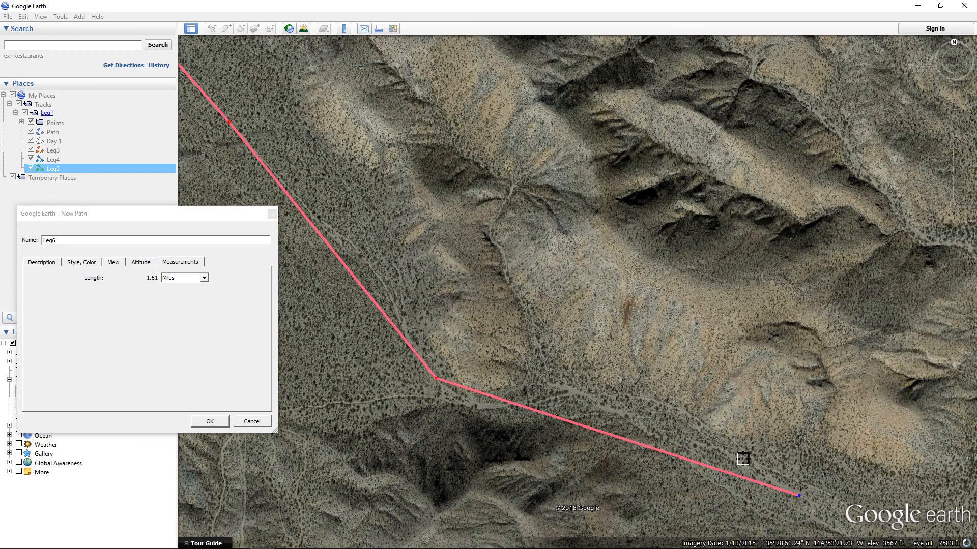
{"action": "scroll", "coordinate": [687, 459], "scroll_direction": "up", "scroll_amount": 3}
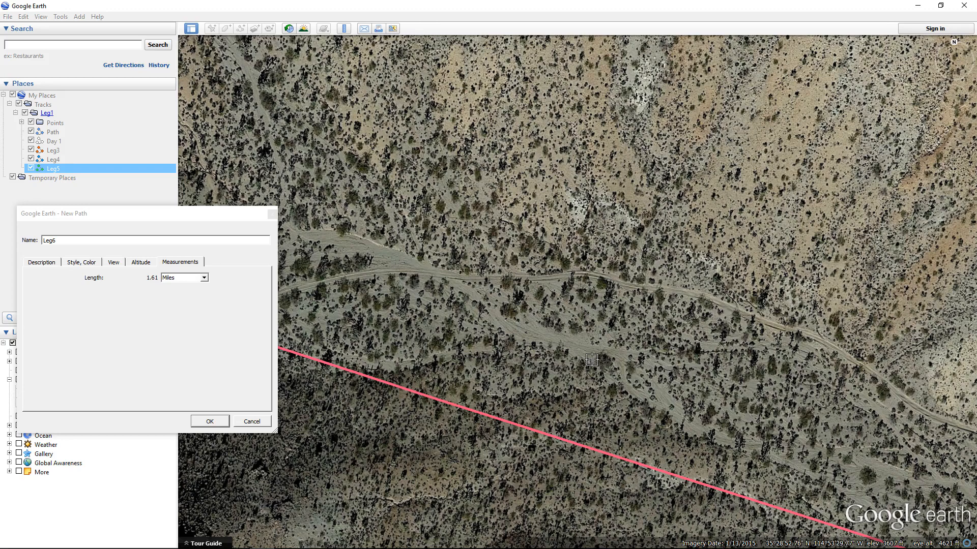
{"action": "key", "text": "Right"}
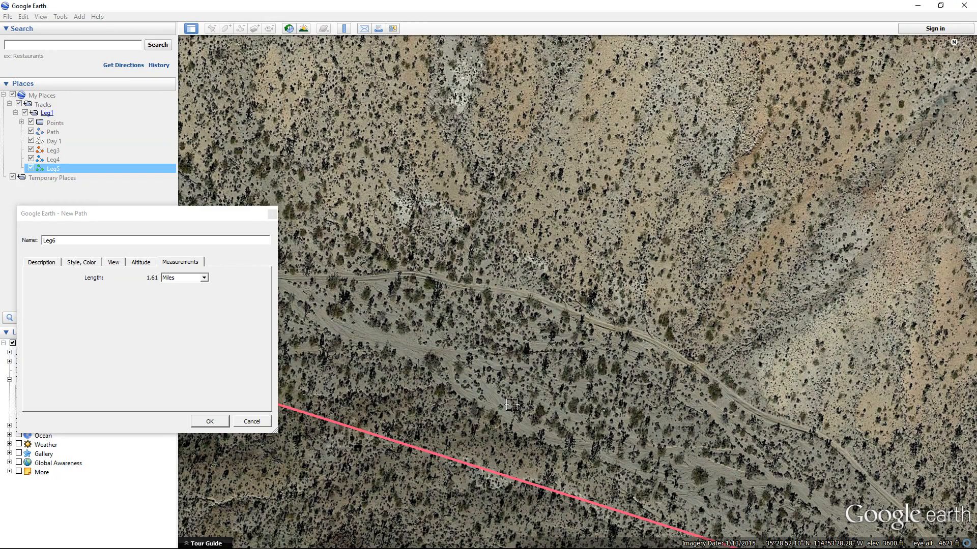
{"action": "scroll", "coordinate": [511, 404], "scroll_direction": "down", "scroll_amount": 3}
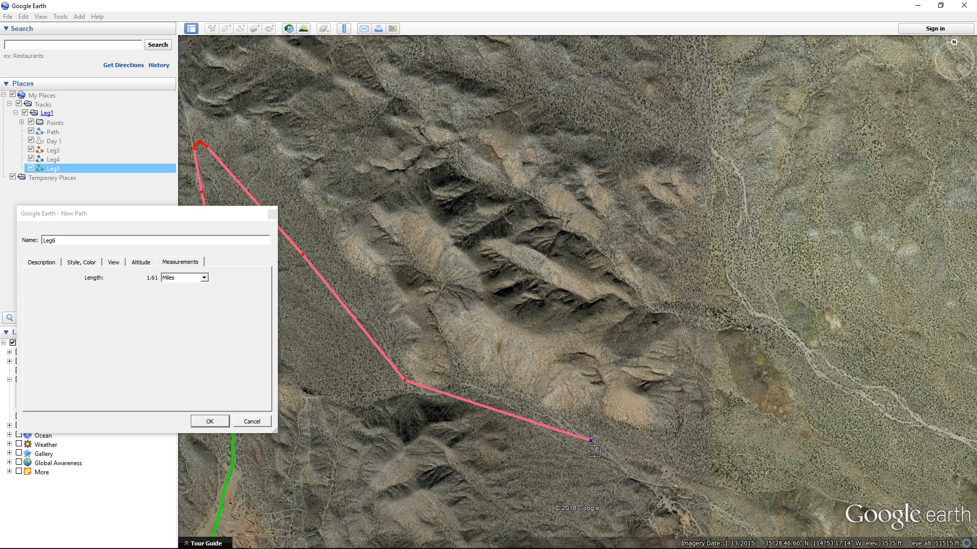
Delete Leg6's points along the wash and the southeast-bound track, and redirect it north along the main dirt road to about 0.56 miles.
{"action": "key", "text": "Delete"}
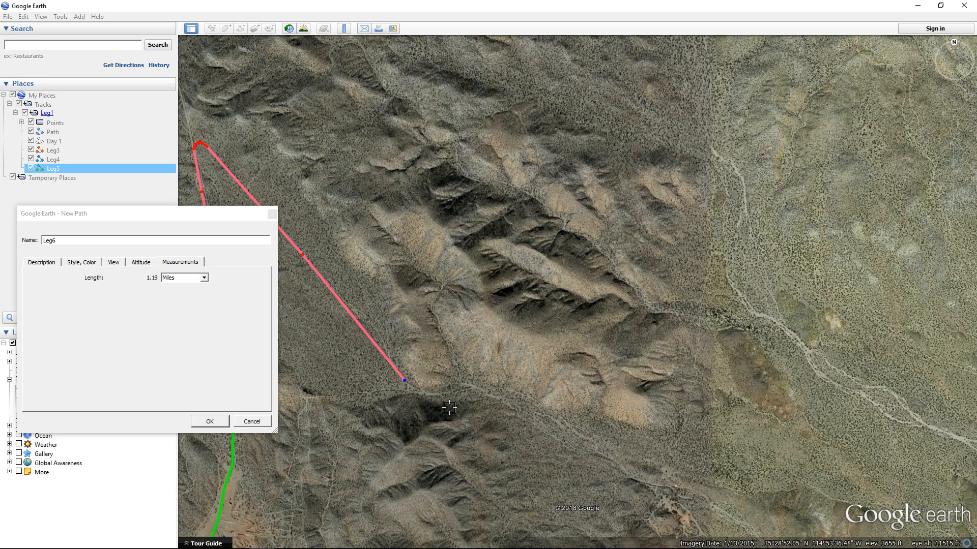
{"action": "key", "text": "Delete"}
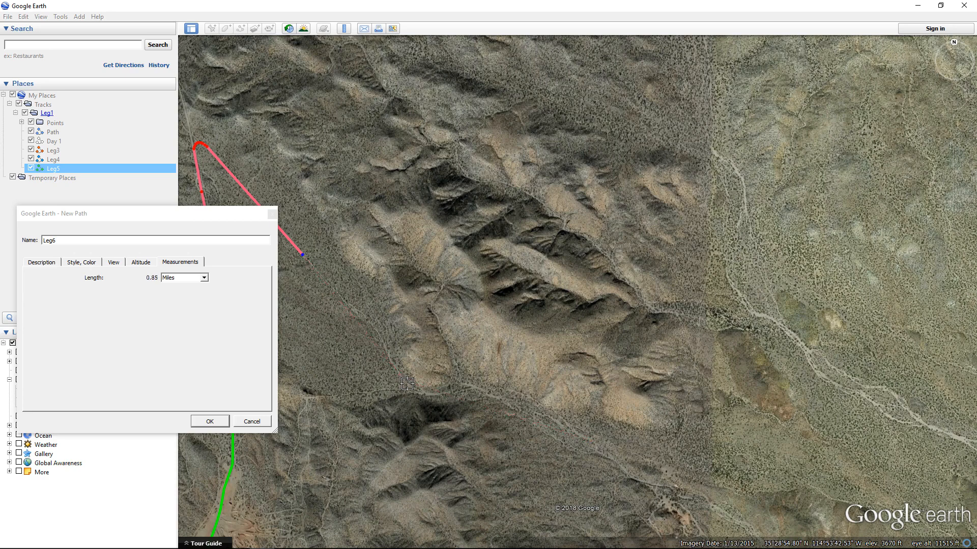
{"action": "key", "text": "Left"}
{"action": "key", "text": "Delete"}
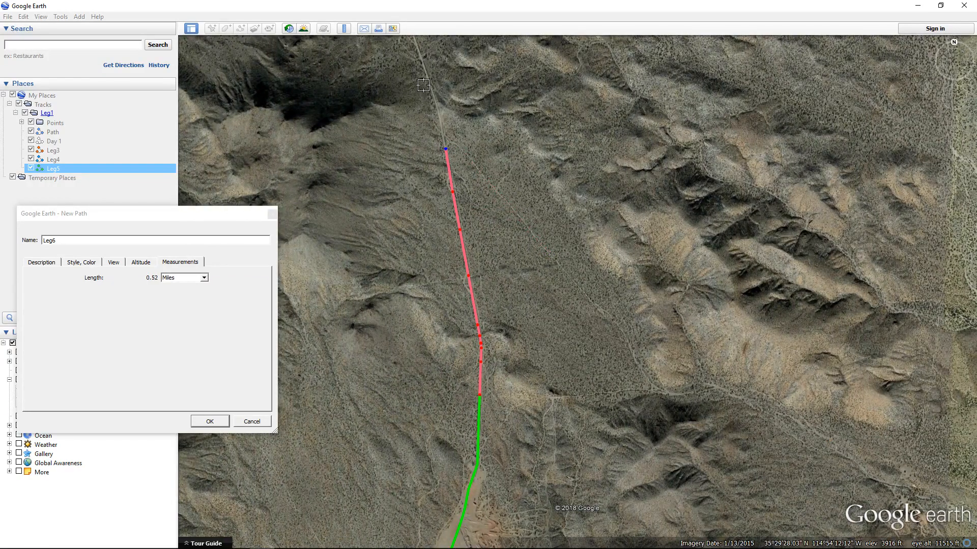
{"action": "key", "text": "Delete"}
{"action": "scroll", "coordinate": [432, 99], "scroll_direction": "up", "scroll_amount": 3}
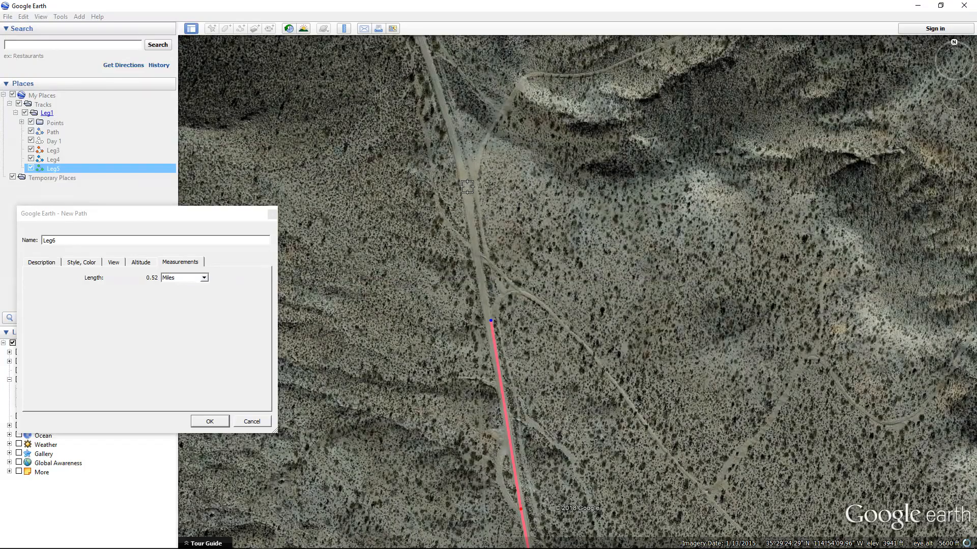
{"action": "left_click_drag", "start_coordinate": [467, 189], "coordinate": [470, 248]}
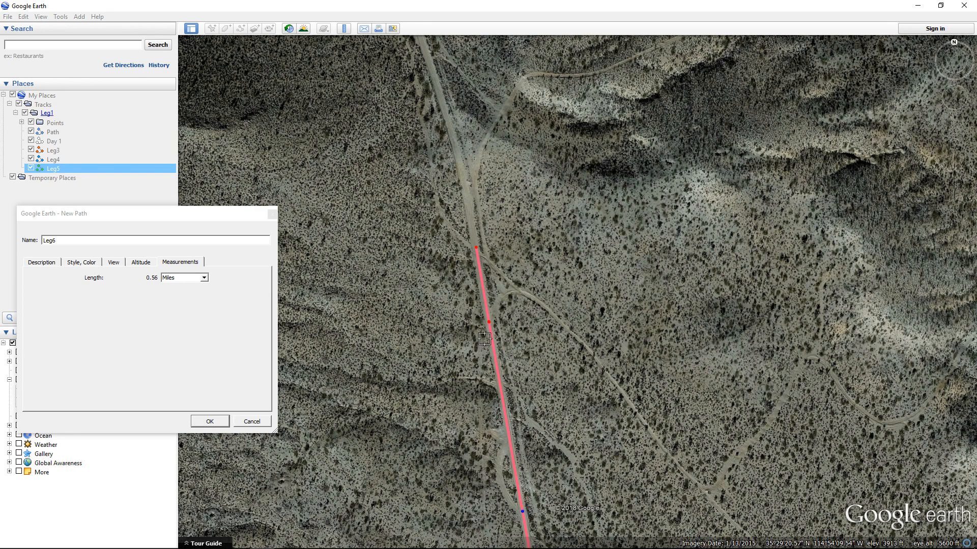
Try inserting points east of the dirt road in the middle of Leg6, and delete them.
{"action": "left_click", "coordinate": [677, 299]}
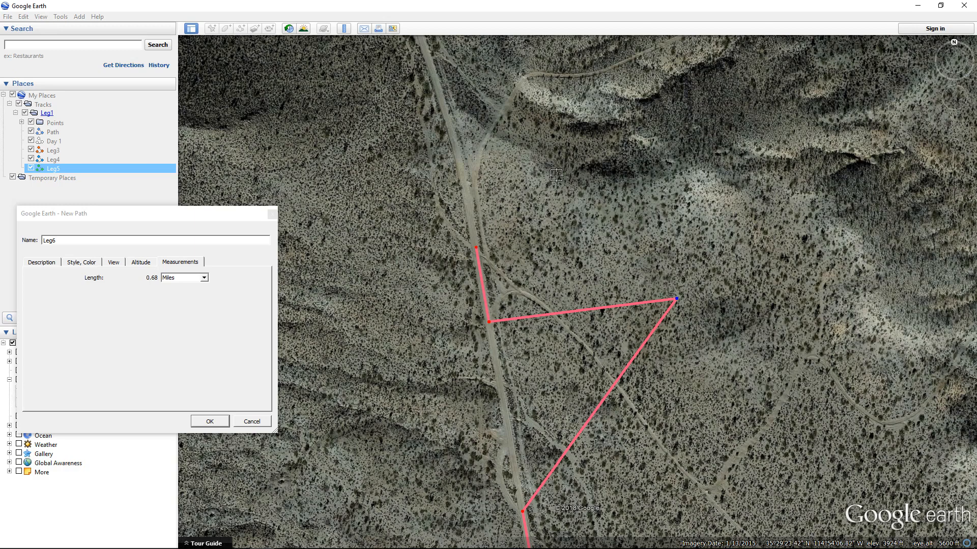
{"action": "left_click", "coordinate": [536, 111]}
{"action": "key", "text": "Delete"}
{"action": "key", "text": "Delete"}
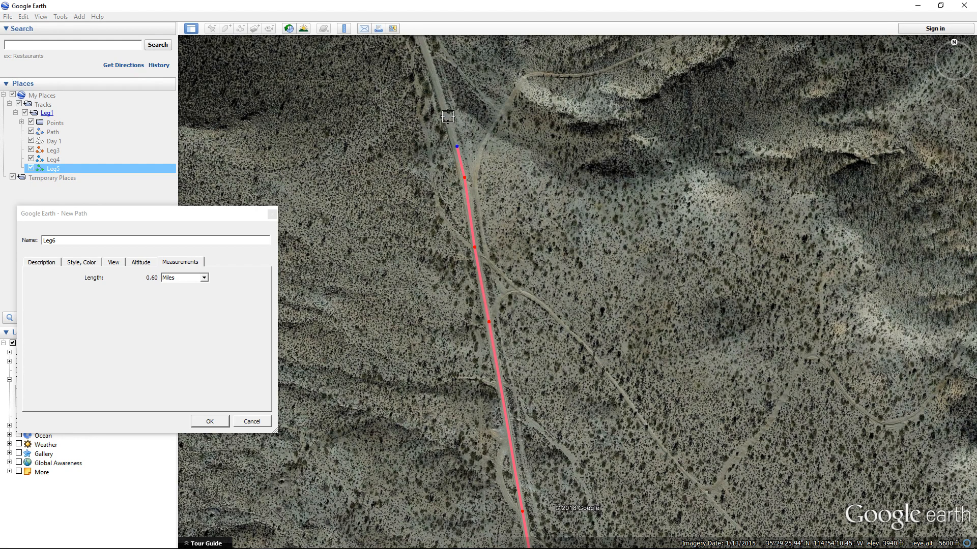
Extend Leg6 north along the main dirt road past the fork to about 0.72 miles in total.
{"action": "left_click", "coordinate": [421, 42]}
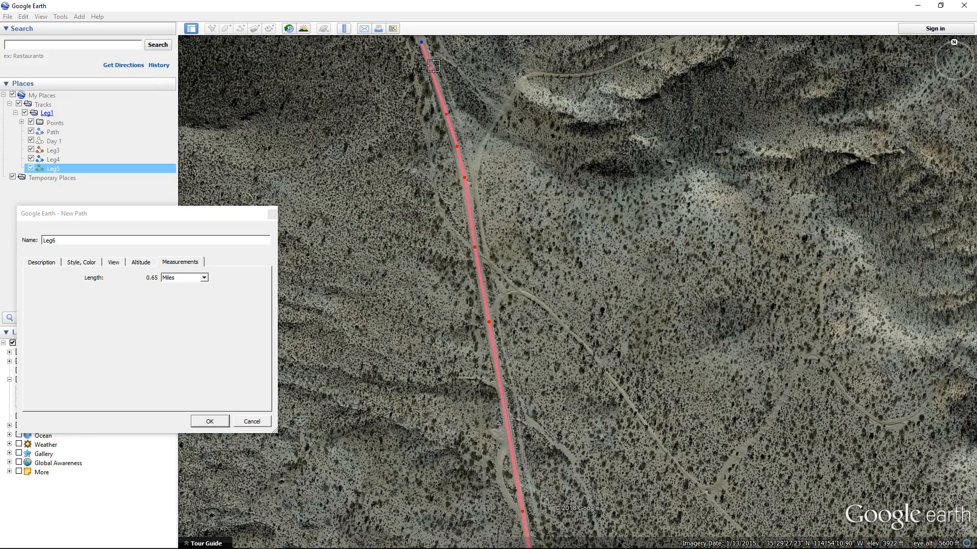
{"action": "key", "text": "Up"}
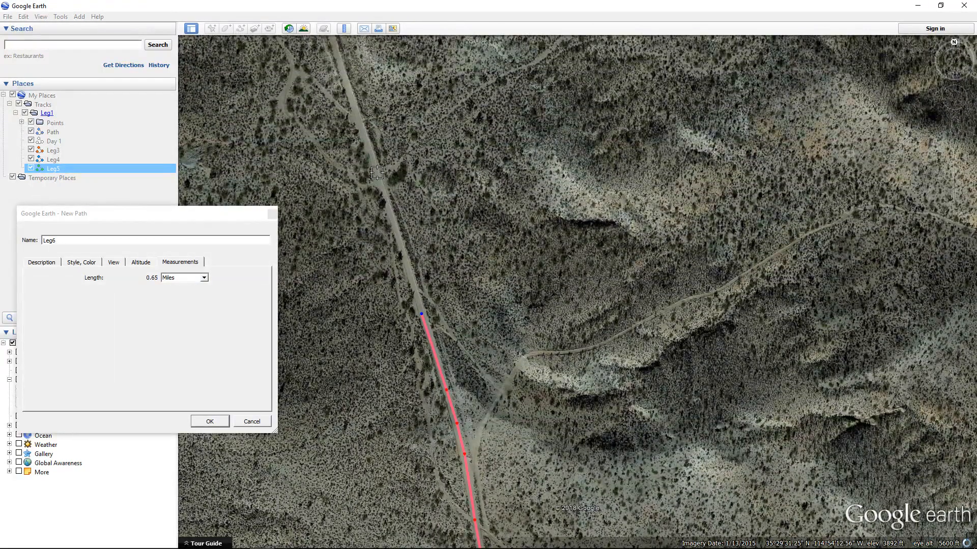
{"action": "key", "text": "Up"}
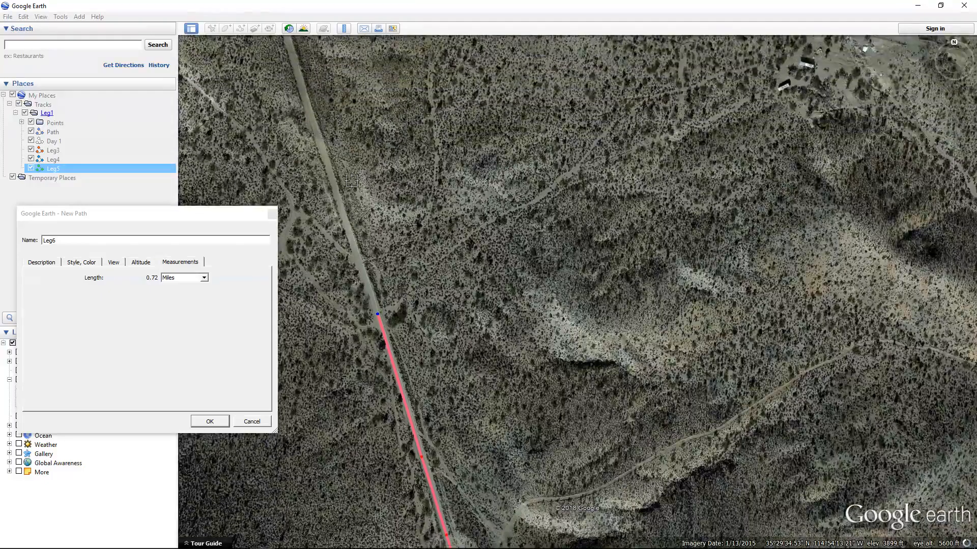
Review the drawn legs from Searchlight down to the Needles area and save the Leg6 path.
{"action": "key", "text": "Left"}
{"action": "scroll", "coordinate": [429, 247], "scroll_direction": "down", "scroll_amount": 10}
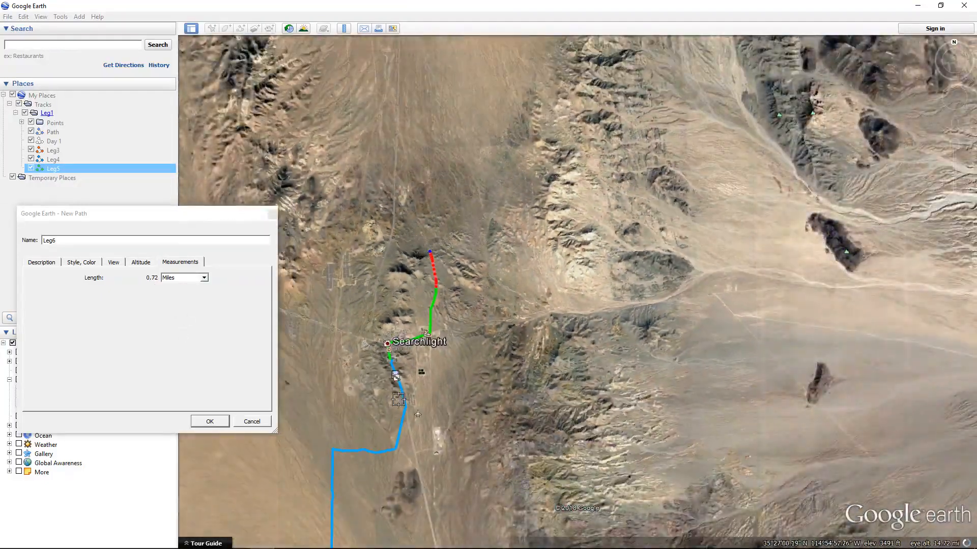
{"action": "key", "text": "Down"}
{"action": "key", "text": "Left"}
{"action": "scroll", "coordinate": [353, 402], "scroll_direction": "down", "scroll_amount": 5}
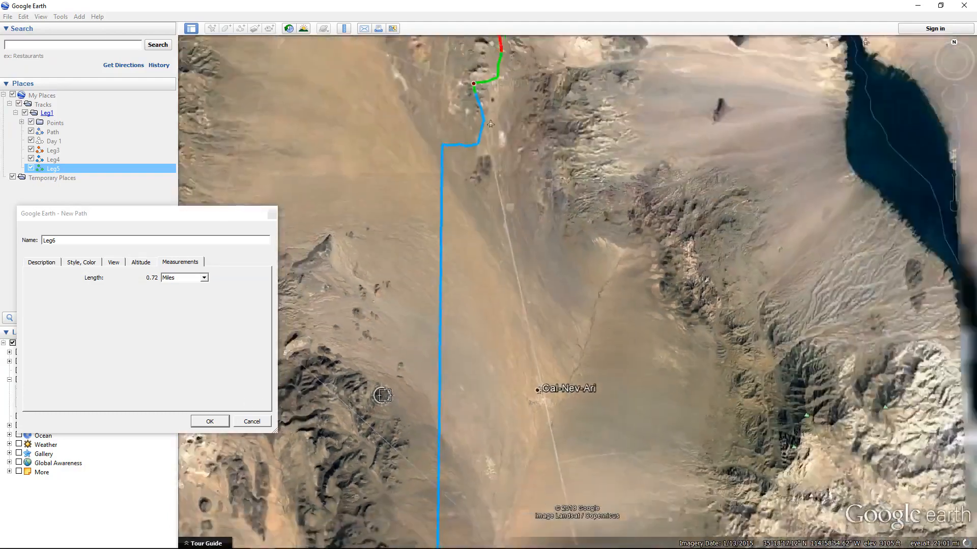
{"action": "key", "text": "Left"}
{"action": "key", "text": "Down"}
{"action": "key", "text": "Down"}
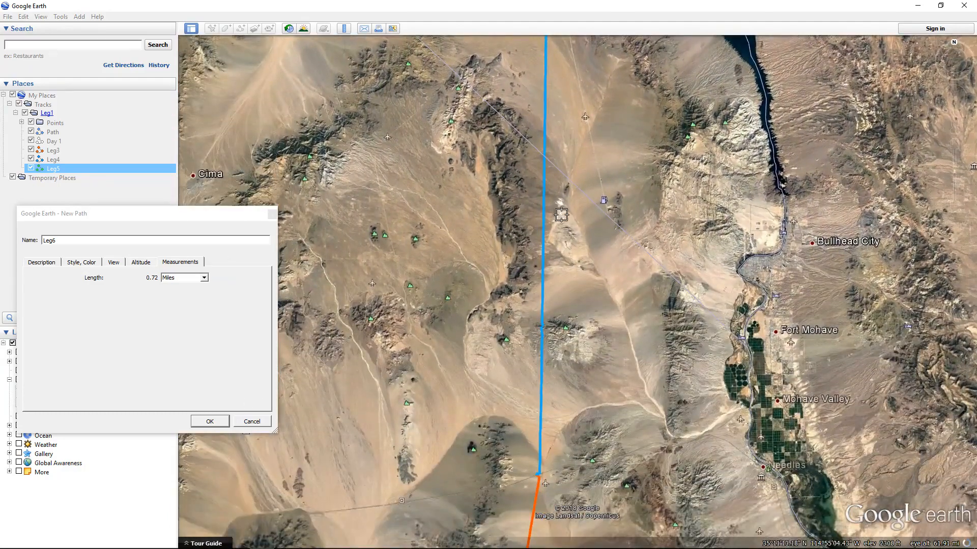
{"action": "key", "text": "Down"}
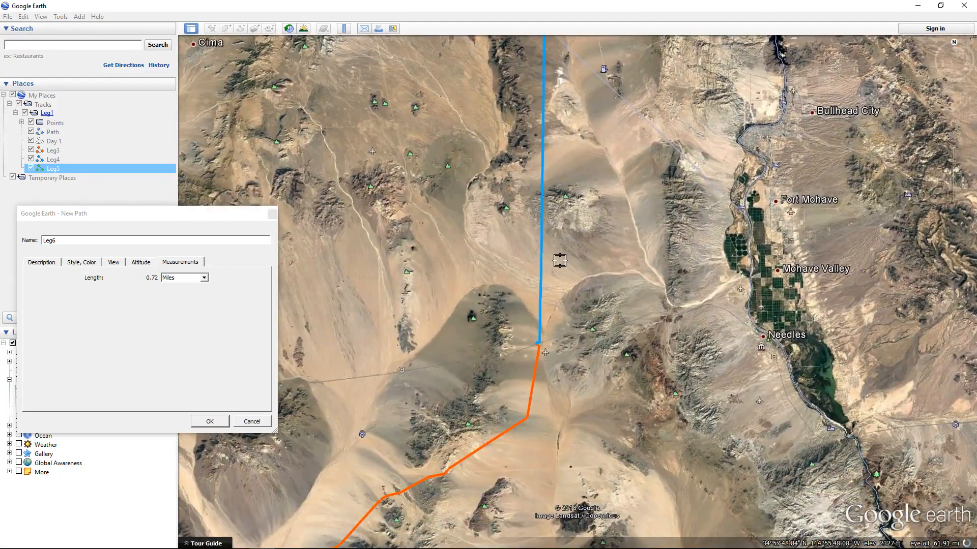
{"action": "key", "text": "Up"}
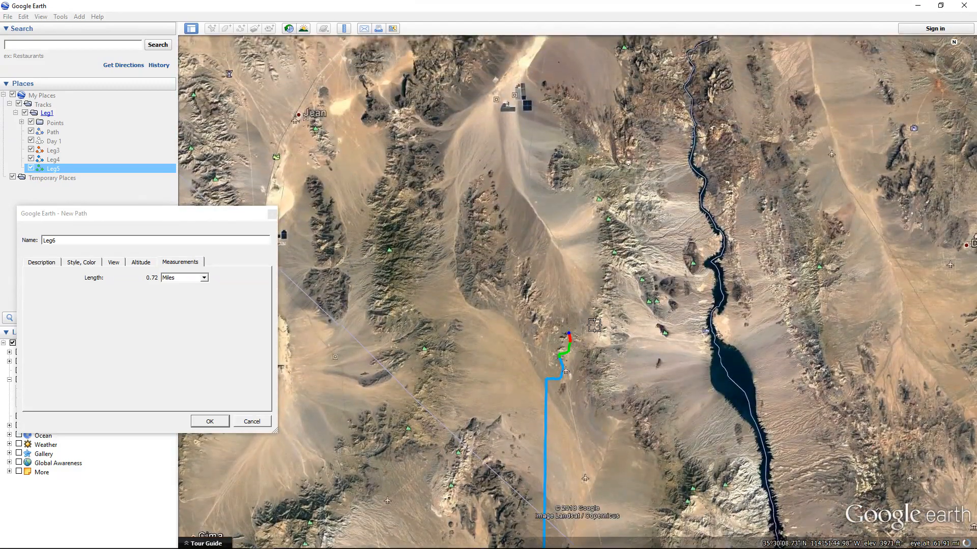
{"action": "key", "text": "Down"}
{"action": "key", "text": "Right"}
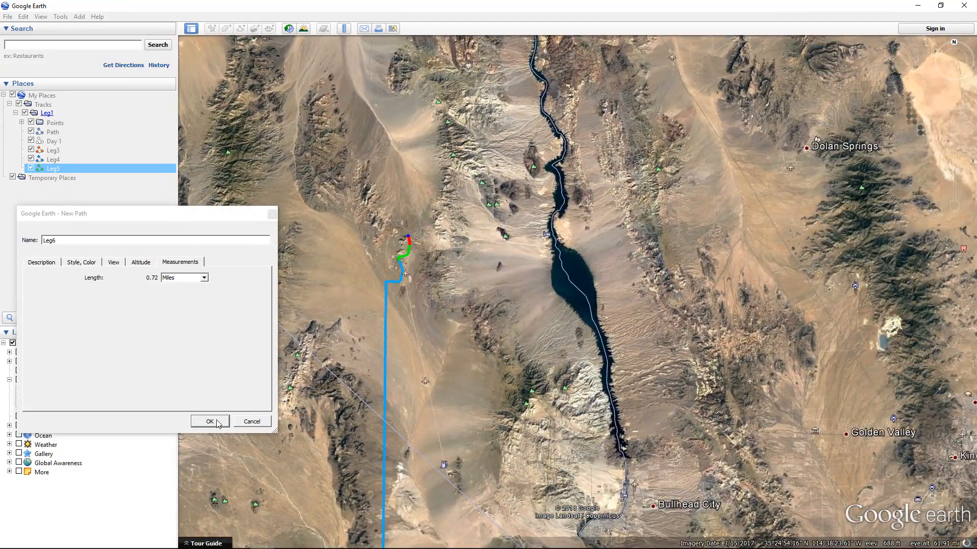
{"action": "left_click", "coordinate": [208, 422]}
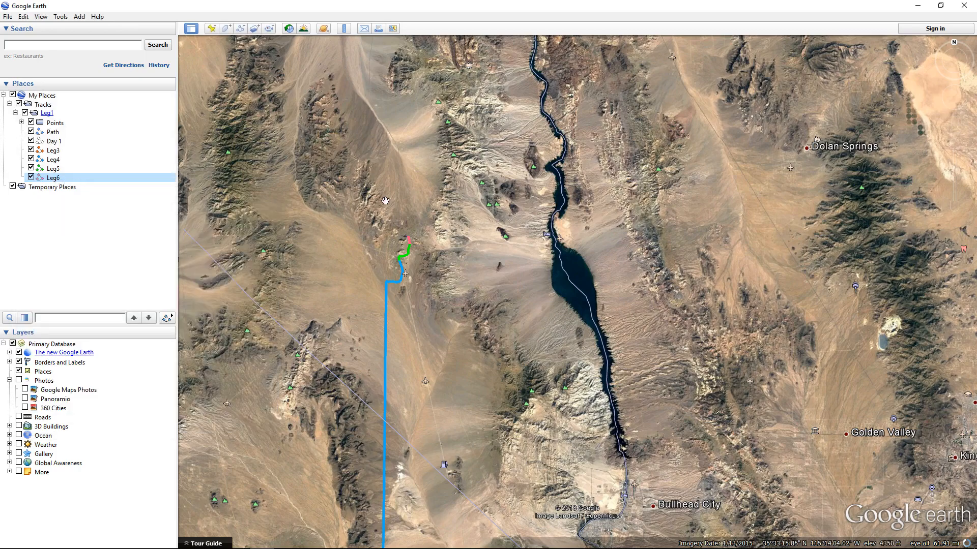
Search for fuel around the town of Searchlight.
{"action": "scroll", "coordinate": [406, 244], "scroll_direction": "up", "scroll_amount": 5}
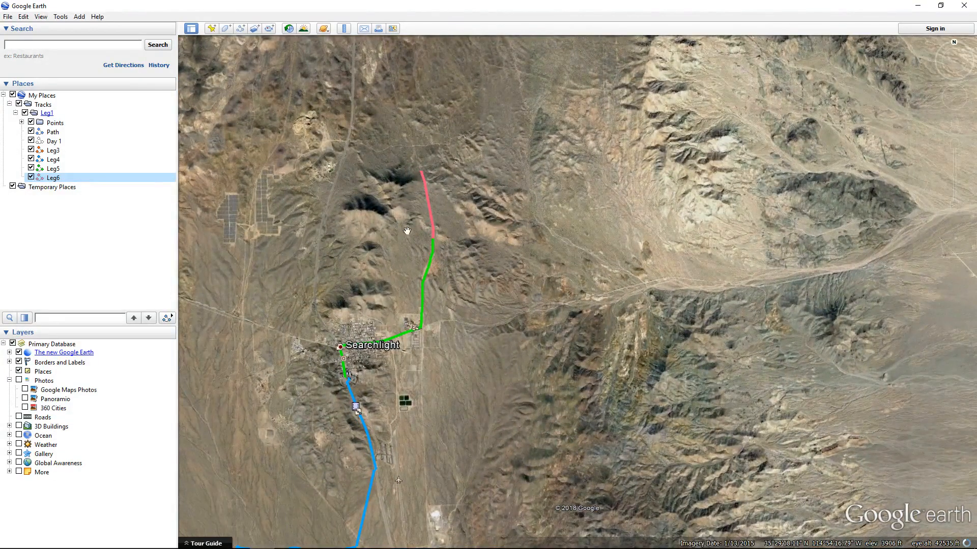
{"action": "scroll", "coordinate": [360, 378], "scroll_direction": "up", "scroll_amount": 5}
{"action": "left_click_drag", "start_coordinate": [338, 296], "coordinate": [482, 298]}
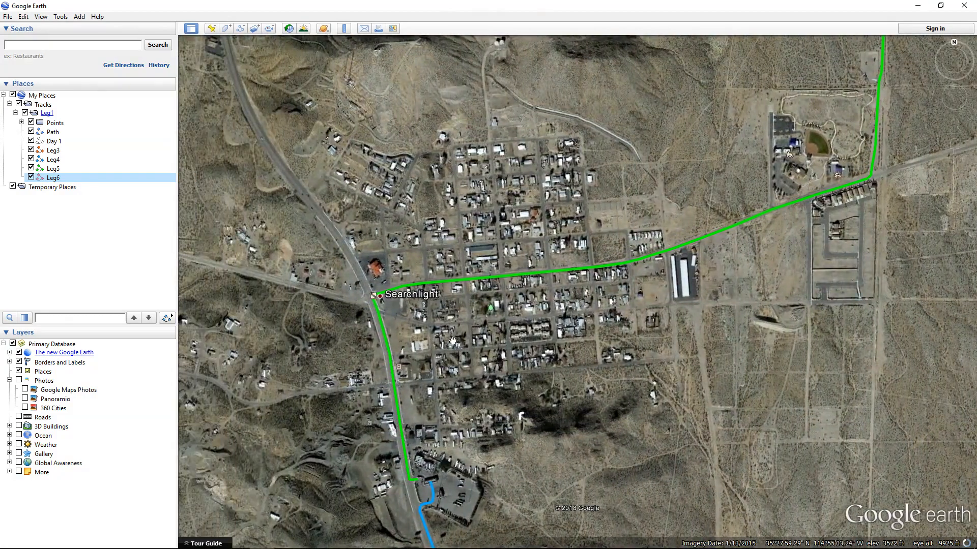
{"action": "left_click", "coordinate": [69, 44]}
{"action": "type", "text": "fuel"}
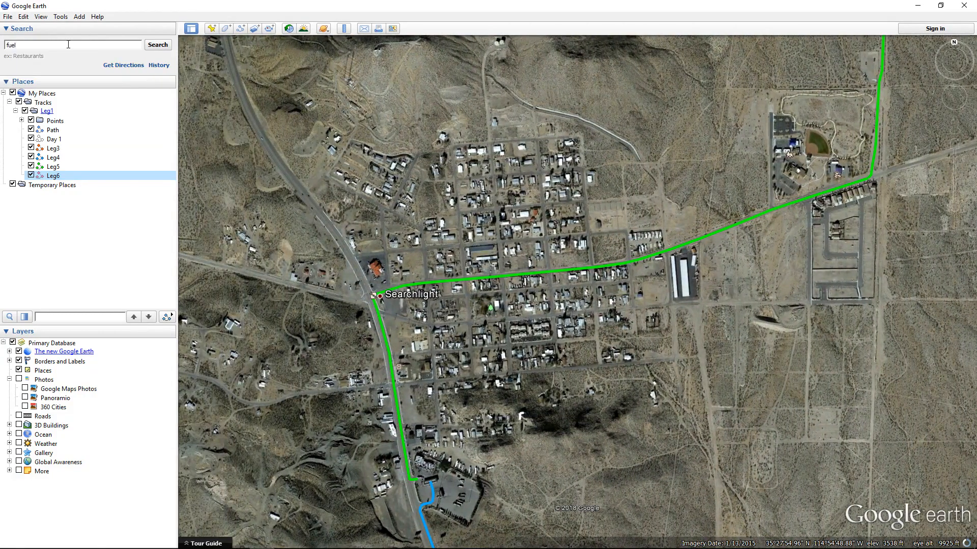
{"action": "key", "text": "Return"}
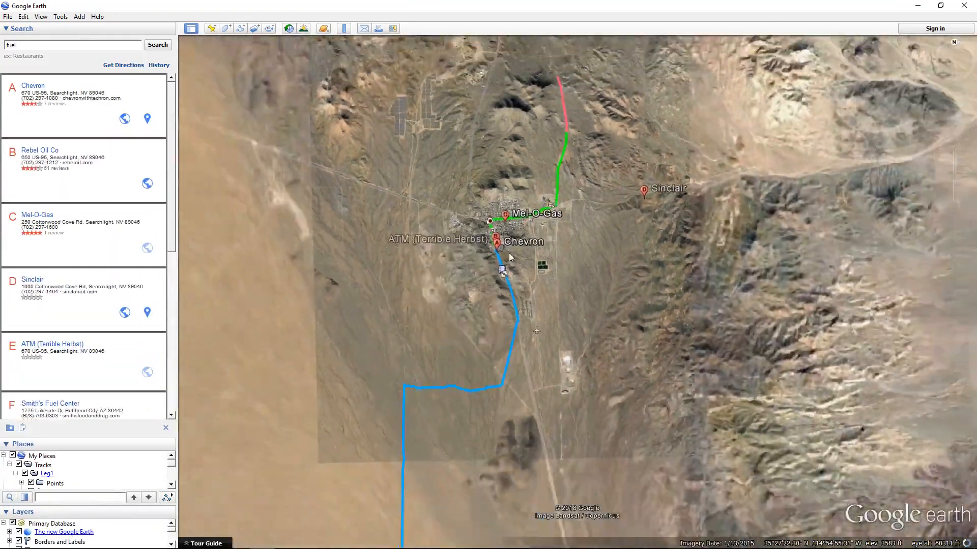
Examine the aerial imagery at the Sinclair result east of town and at the Chevron where Leg4 meets Leg5.
{"action": "scroll", "coordinate": [509, 252], "scroll_direction": "up", "scroll_amount": 5}
{"action": "mouse_move", "coordinate": [849, 204]}
{"action": "left_mouse_down"}
{"action": "mouse_move", "coordinate": [513, 268]}
{"action": "mouse_move", "coordinate": [917, 160]}
{"action": "mouse_move", "coordinate": [532, 309]}
{"action": "left_mouse_up"}
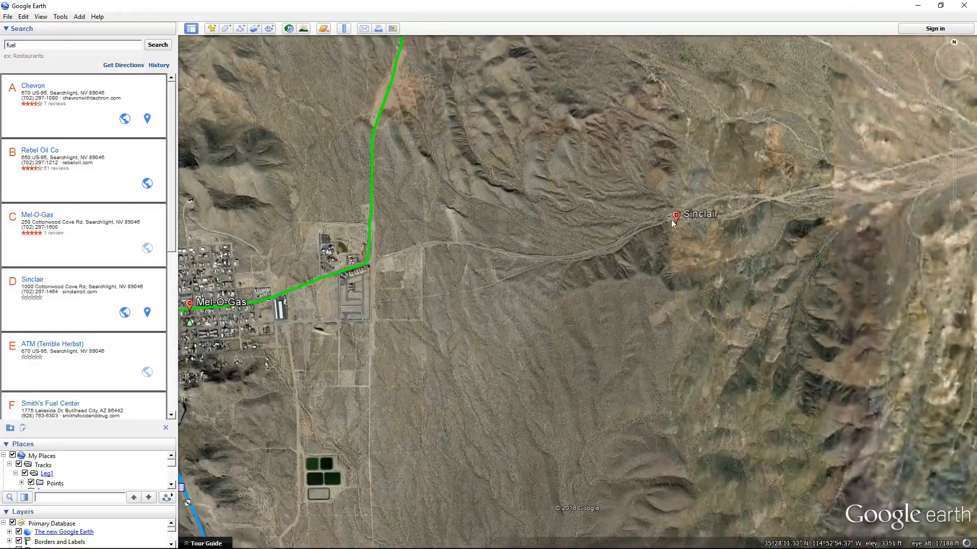
{"action": "scroll", "coordinate": [675, 222], "scroll_direction": "up", "scroll_amount": 5}
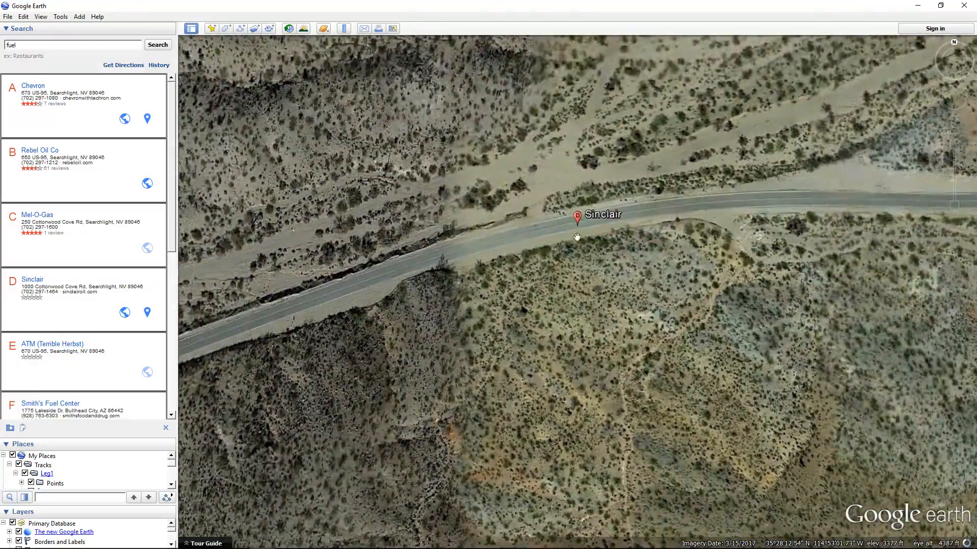
{"action": "scroll", "coordinate": [574, 243], "scroll_direction": "down", "scroll_amount": 6}
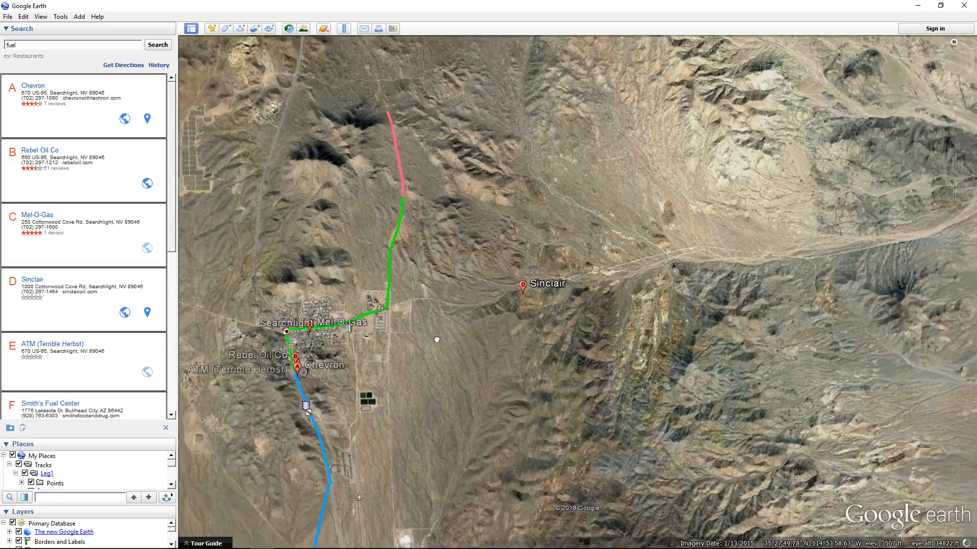
{"action": "left_click_drag", "start_coordinate": [436, 339], "coordinate": [652, 262]}
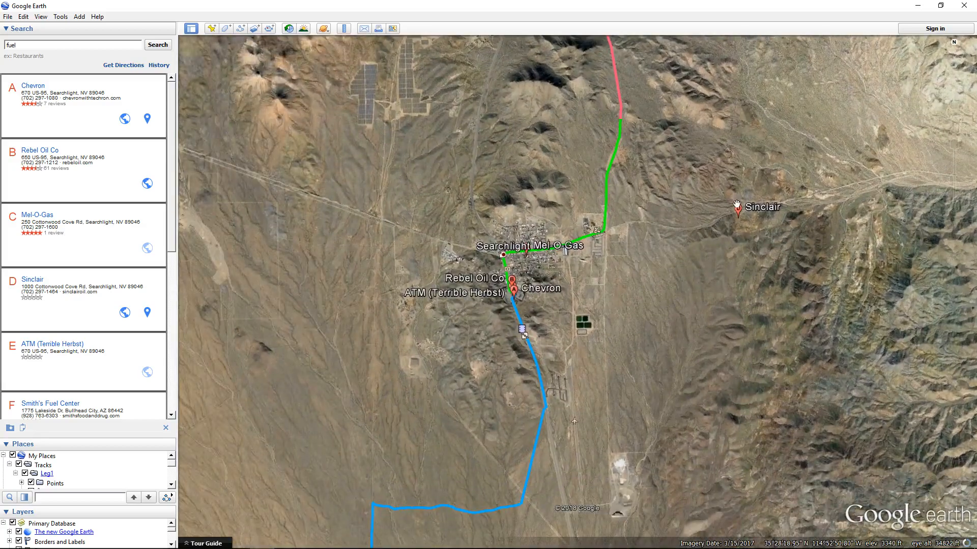
{"action": "scroll", "coordinate": [526, 290], "scroll_direction": "up", "scroll_amount": 5}
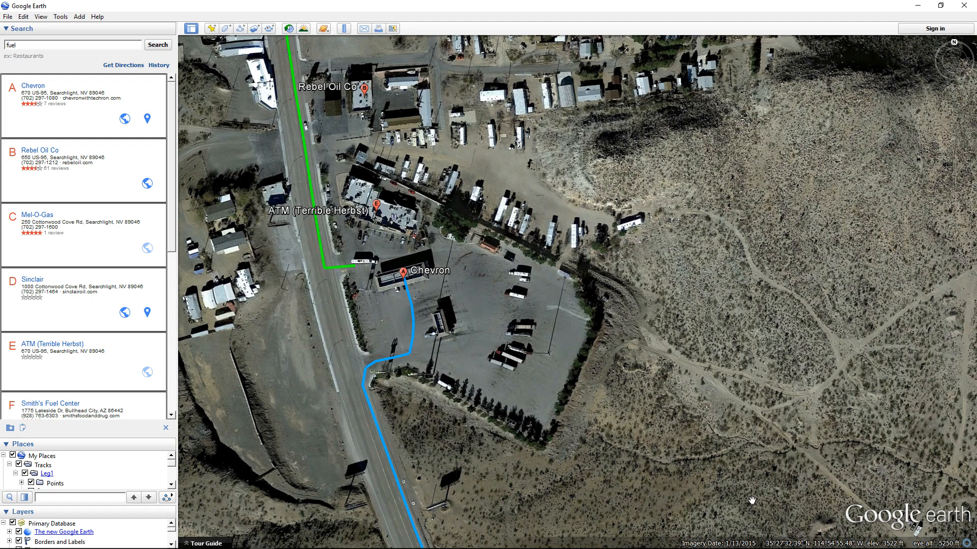
{"action": "mouse_move", "coordinate": [750, 547]}
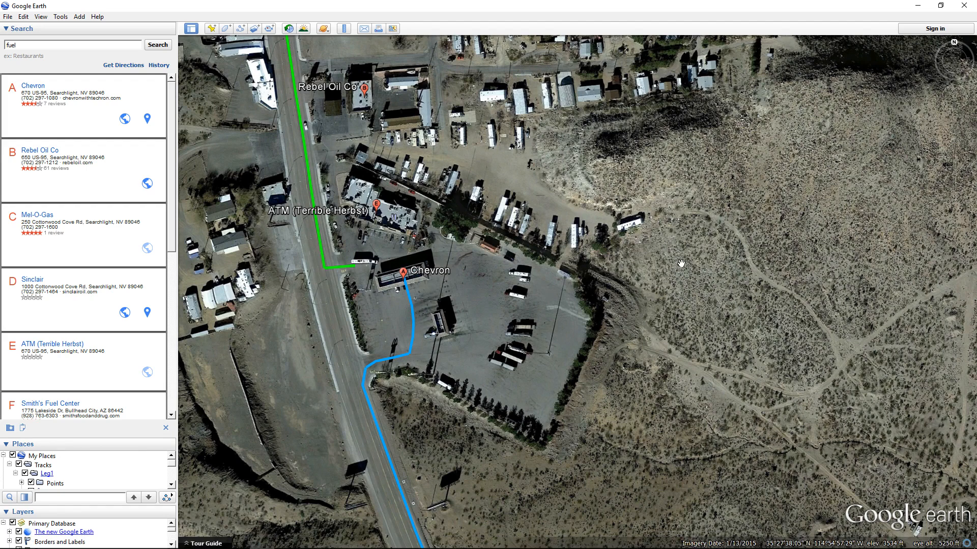
Examine the washes and dirt tracks in the desert east of Leg6.
{"action": "scroll", "coordinate": [637, 169], "scroll_direction": "down", "scroll_amount": 2}
{"action": "scroll", "coordinate": [637, 169], "scroll_direction": "down", "scroll_amount": 5}
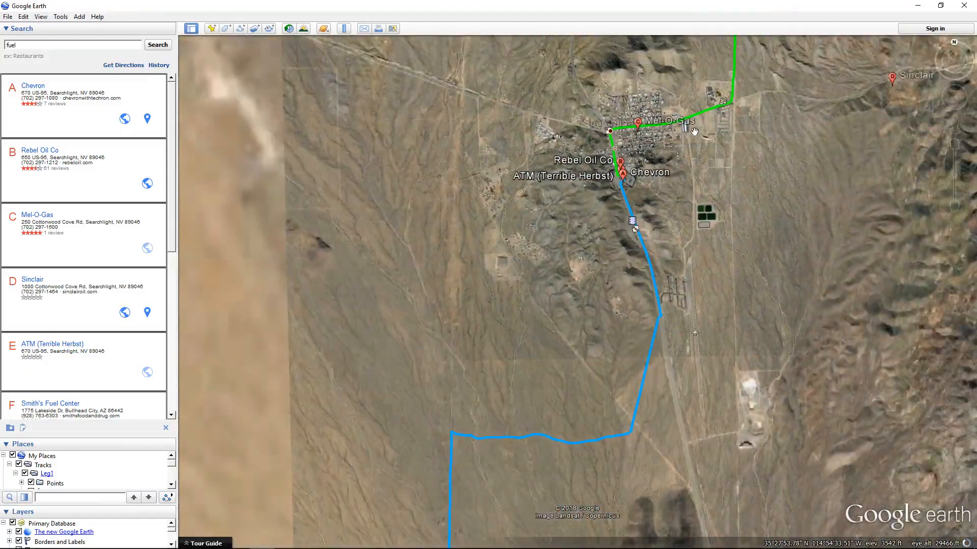
{"action": "left_click_drag", "start_coordinate": [637, 169], "coordinate": [551, 326]}
{"action": "left_click_drag", "start_coordinate": [669, 150], "coordinate": [398, 179]}
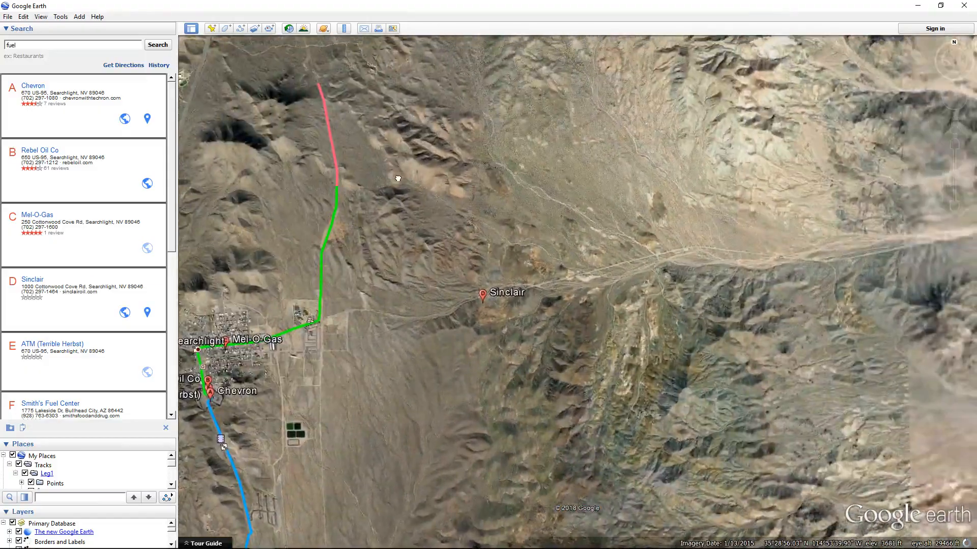
{"action": "scroll", "coordinate": [550, 191], "scroll_direction": "up", "scroll_amount": 4}
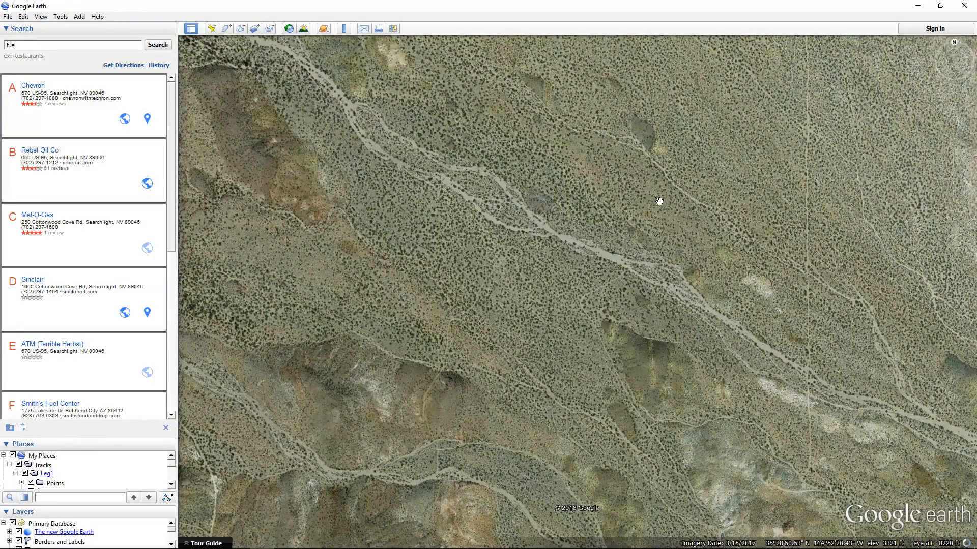
Examine the Mel-O-Gas result beside Leg5 in Searchlight against the aerial imagery.
{"action": "scroll", "coordinate": [659, 201], "scroll_direction": "down", "scroll_amount": 5}
{"action": "left_click_drag", "start_coordinate": [522, 311], "coordinate": [667, 258]}
{"action": "scroll", "coordinate": [553, 280], "scroll_direction": "up", "scroll_amount": 3}
{"action": "scroll", "coordinate": [553, 280], "scroll_direction": "up", "scroll_amount": 3}
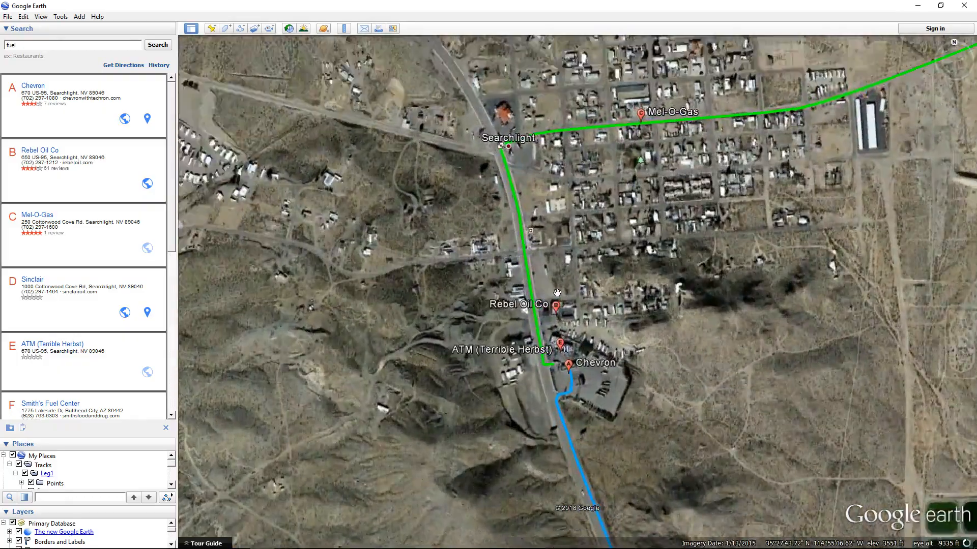
{"action": "left_click_drag", "start_coordinate": [684, 193], "coordinate": [654, 268]}
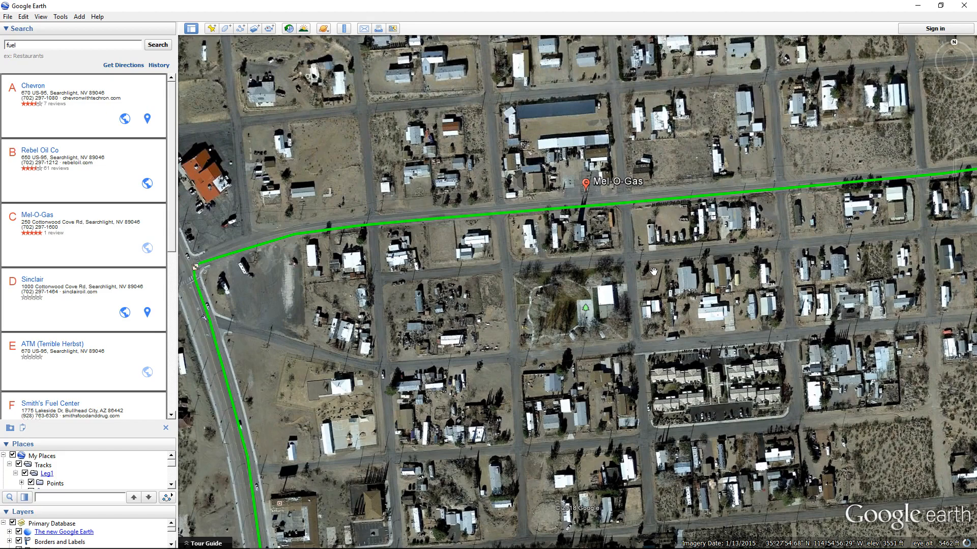
Inspect the junction east of Searchlight where Leg5 turns north off the paved road.
{"action": "scroll", "coordinate": [653, 272], "scroll_direction": "down", "scroll_amount": 3}
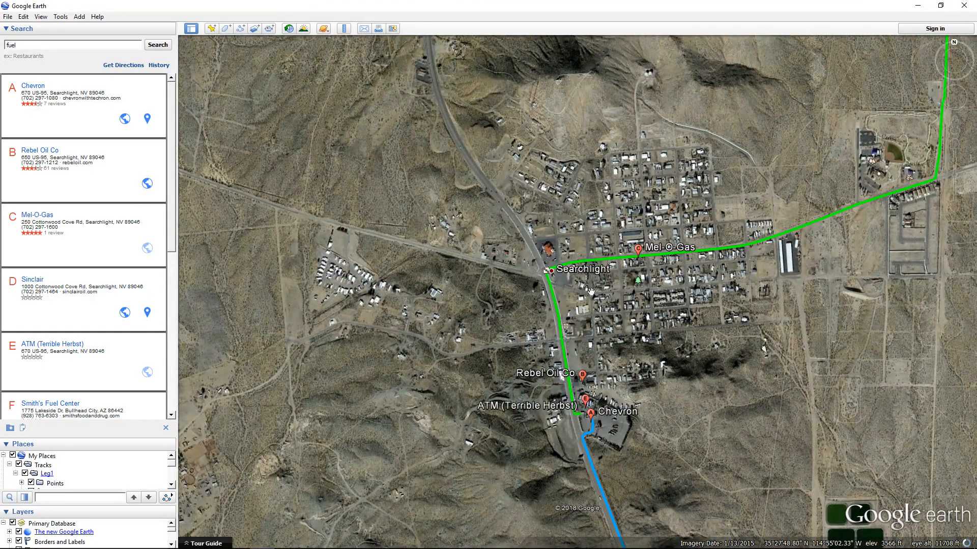
{"action": "left_click_drag", "start_coordinate": [865, 161], "coordinate": [556, 206]}
{"action": "scroll", "coordinate": [634, 215], "scroll_direction": "up", "scroll_amount": 3}
{"action": "scroll", "coordinate": [570, 236], "scroll_direction": "up", "scroll_amount": 3}
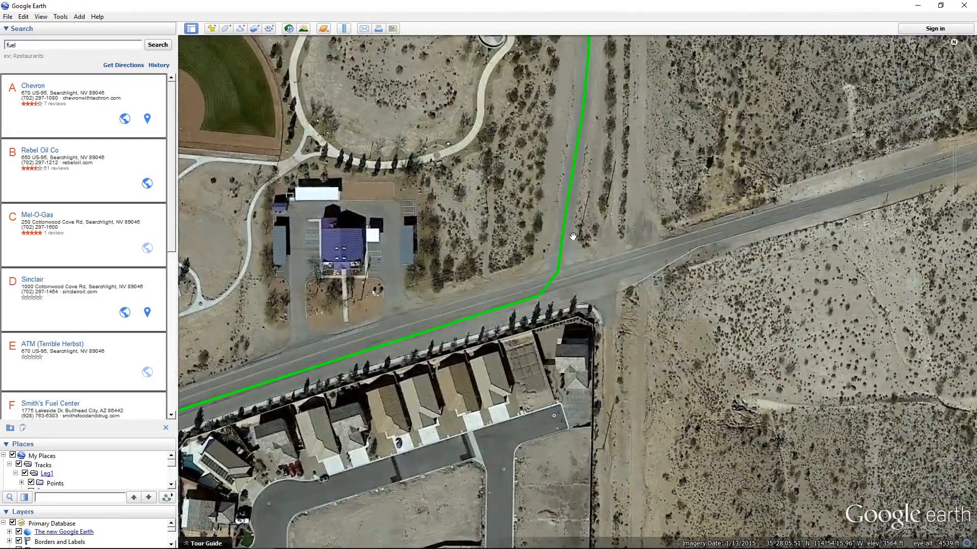
{"action": "scroll", "coordinate": [563, 240], "scroll_direction": "up", "scroll_amount": 3}
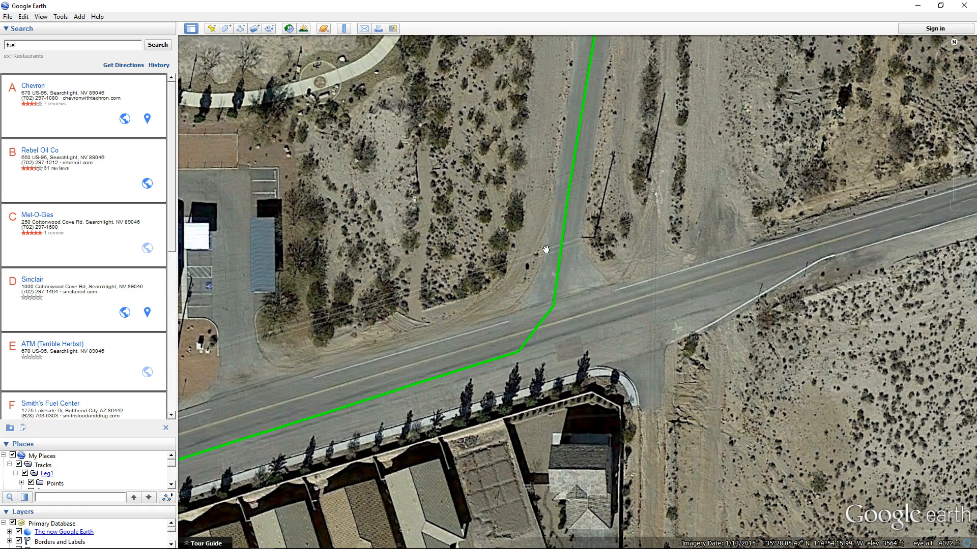
Examine the junction southwest of Searchlight where Leg4 turns east off the straight north-south dirt road.
{"action": "scroll", "coordinate": [545, 249], "scroll_direction": "down", "scroll_amount": 3}
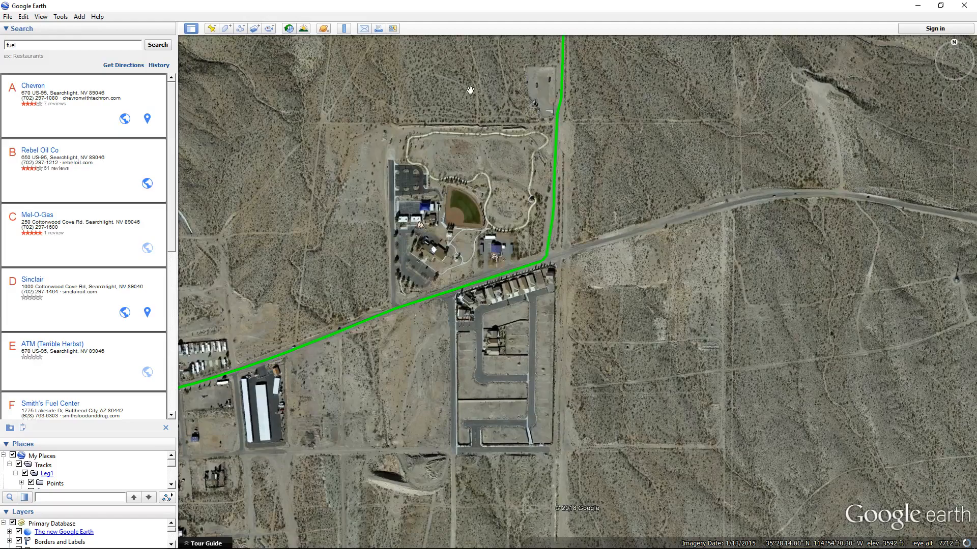
{"action": "scroll", "coordinate": [497, 256], "scroll_direction": "down", "scroll_amount": 8}
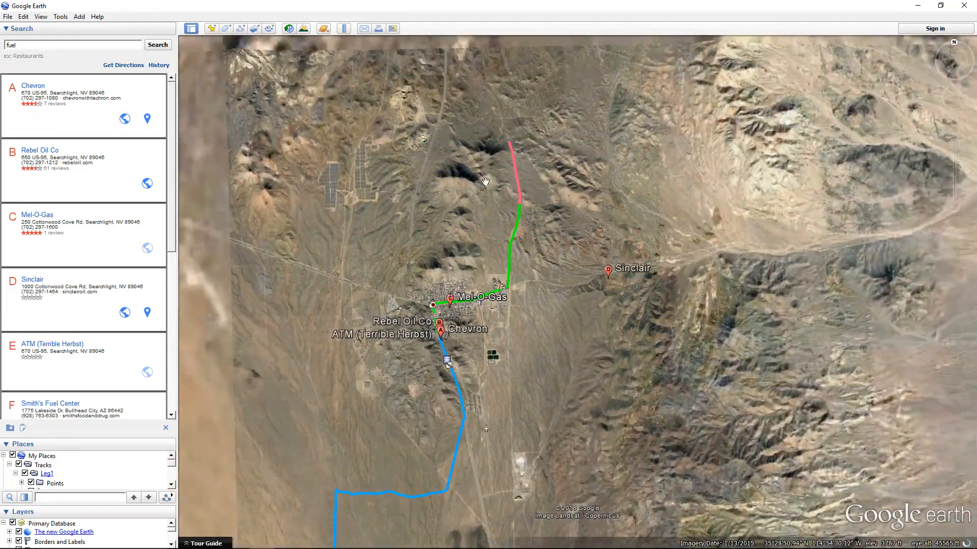
{"action": "left_click_drag", "start_coordinate": [486, 182], "coordinate": [485, 279]}
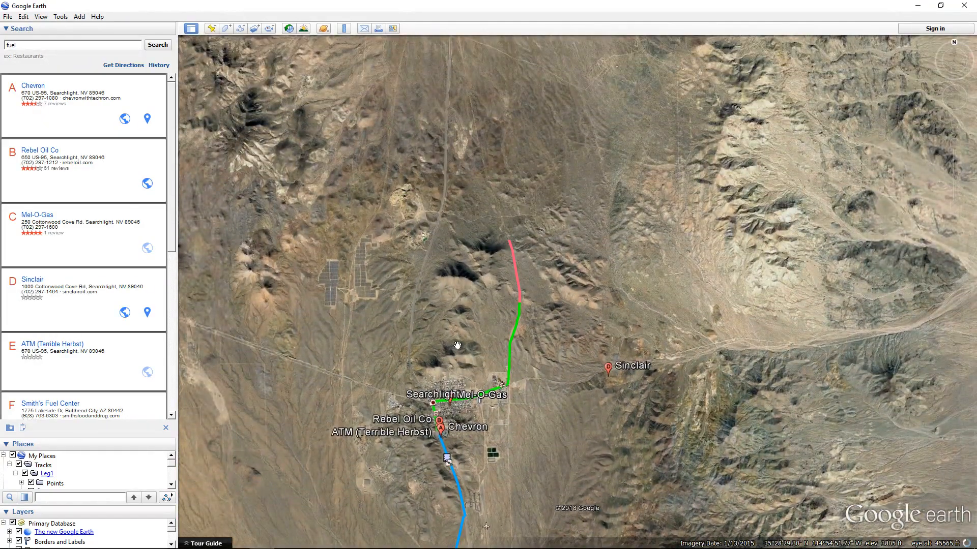
{"action": "left_click_drag", "start_coordinate": [458, 346], "coordinate": [490, 169]}
{"action": "left_click_drag", "start_coordinate": [446, 276], "coordinate": [496, 118]}
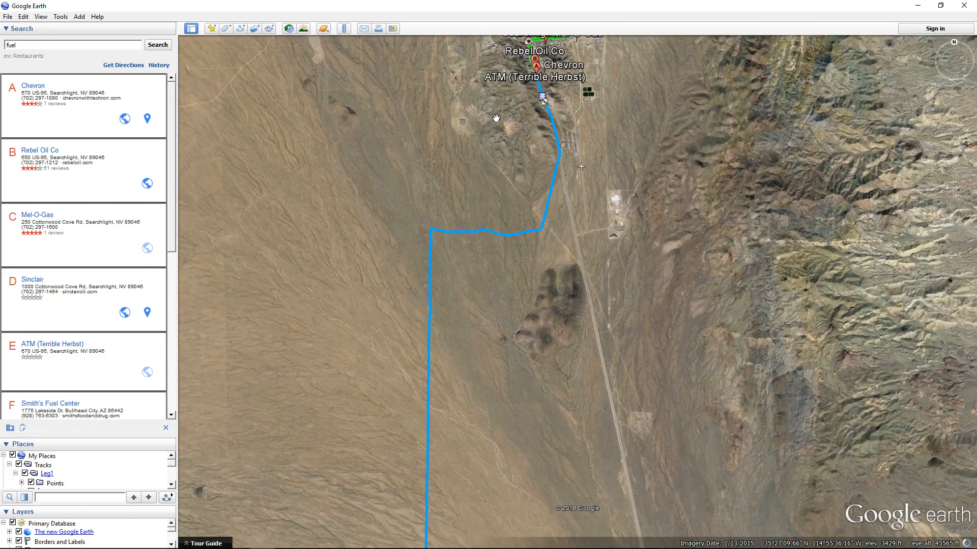
{"action": "double_click", "coordinate": [403, 239]}
{"action": "left_click_drag", "start_coordinate": [608, 140], "coordinate": [541, 181]}
{"action": "scroll", "coordinate": [528, 192], "scroll_direction": "up", "scroll_amount": 5}
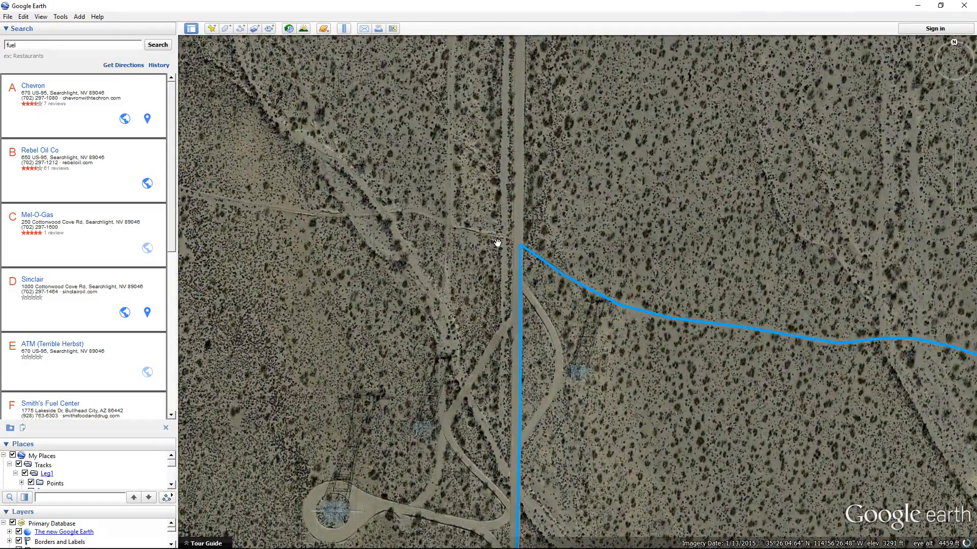
{"action": "scroll", "coordinate": [497, 243], "scroll_direction": "up", "scroll_amount": 1}
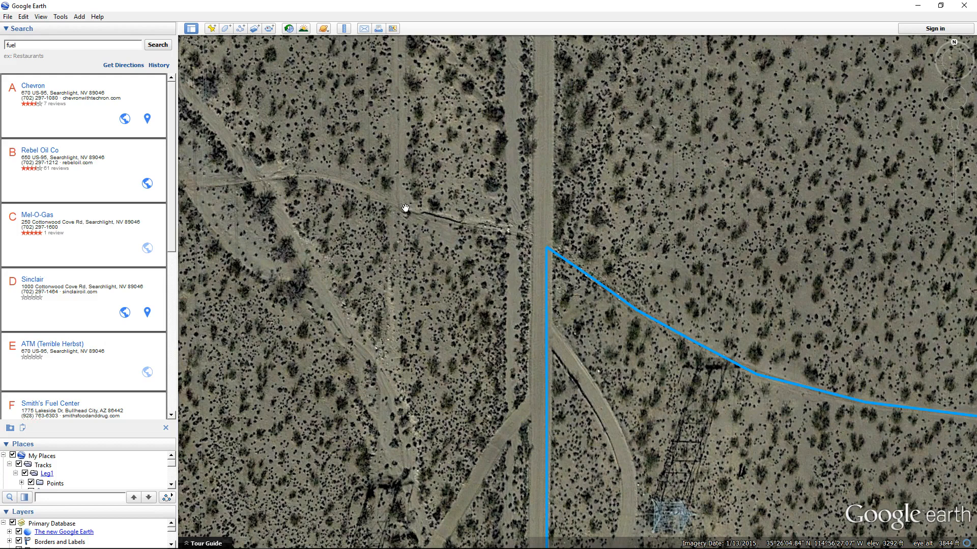
Trace the dirt track leading west from the Leg4 junction across the desert washes.
{"action": "left_click_drag", "start_coordinate": [455, 238], "coordinate": [674, 192]}
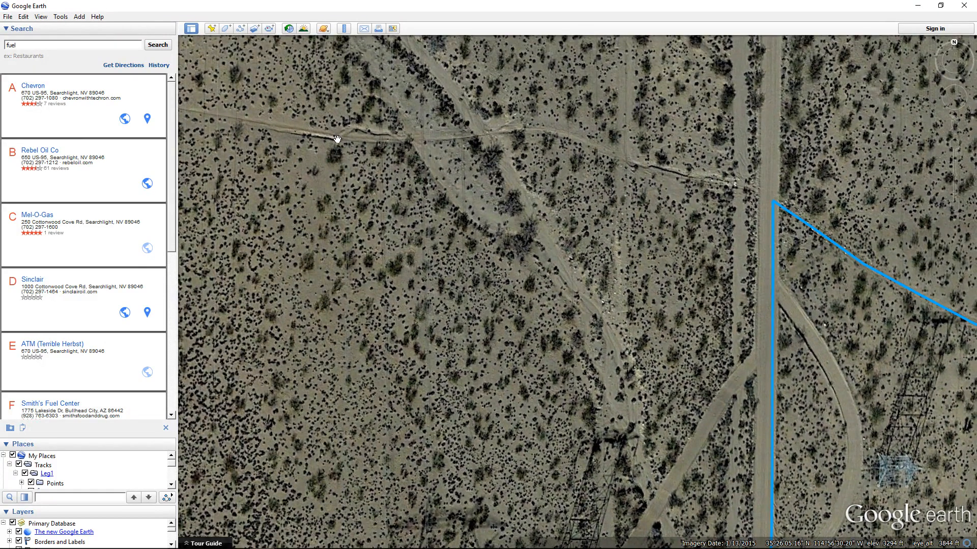
{"action": "left_click_drag", "start_coordinate": [286, 128], "coordinate": [726, 205]}
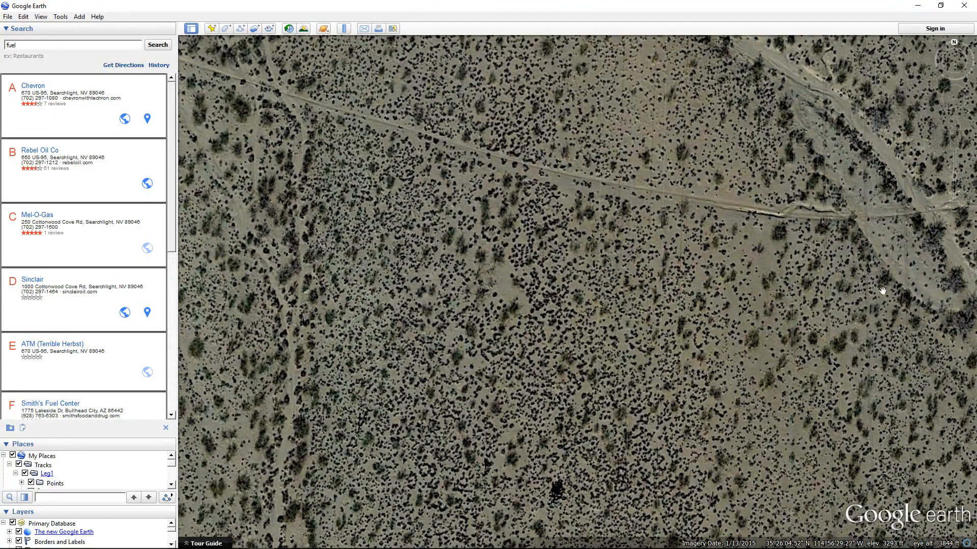
{"action": "left_click_drag", "start_coordinate": [569, 144], "coordinate": [783, 229]}
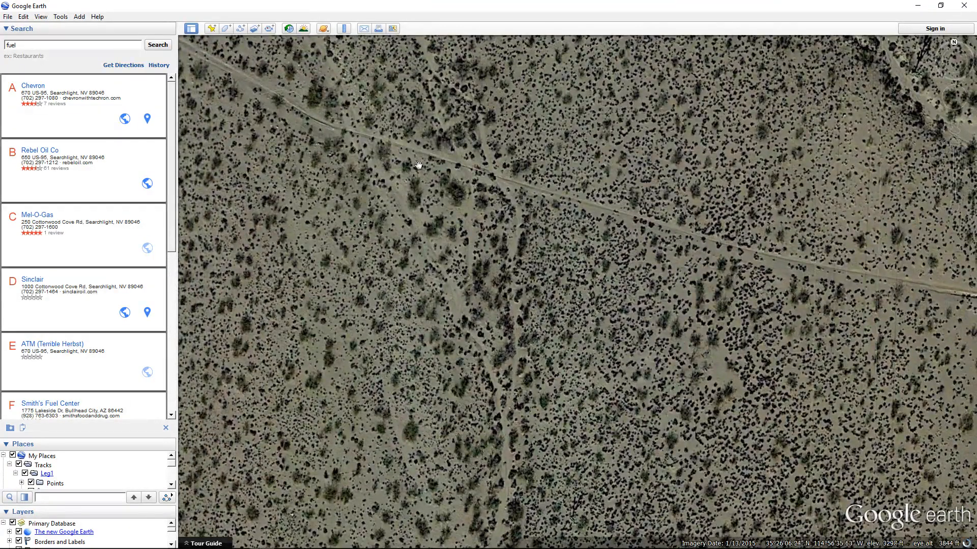
{"action": "left_click_drag", "start_coordinate": [345, 133], "coordinate": [768, 284]}
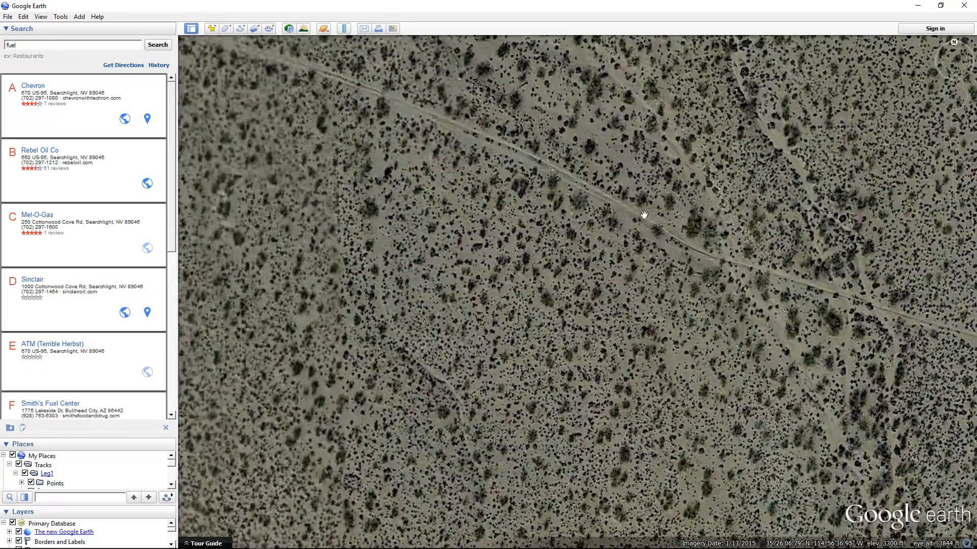
{"action": "left_click_drag", "start_coordinate": [427, 108], "coordinate": [829, 290]}
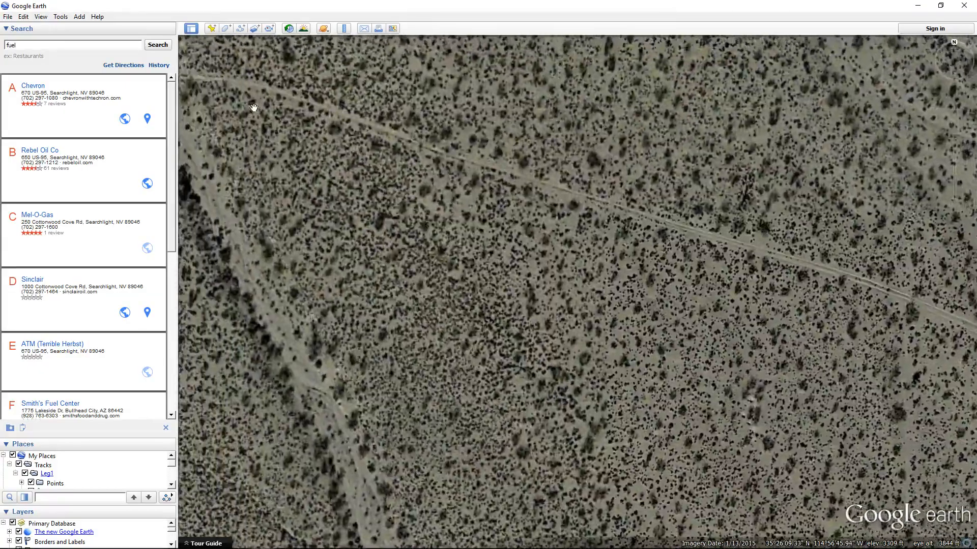
{"action": "left_click_drag", "start_coordinate": [251, 108], "coordinate": [560, 183]}
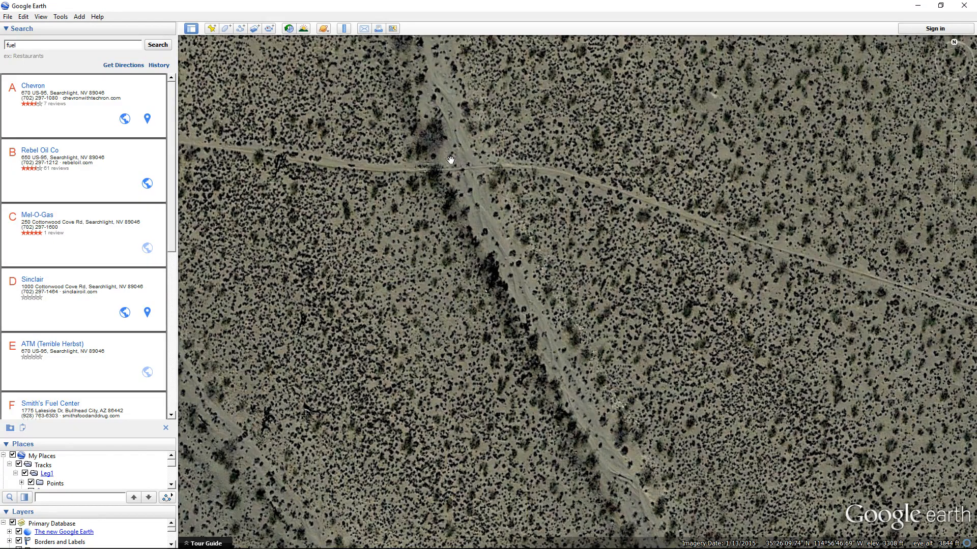
{"action": "left_click_drag", "start_coordinate": [468, 170], "coordinate": [643, 168]}
Examine the cleared square of ground and dirt tracks just east of the highway south of Searchlight.
{"action": "scroll", "coordinate": [384, 127], "scroll_direction": "down", "scroll_amount": 5}
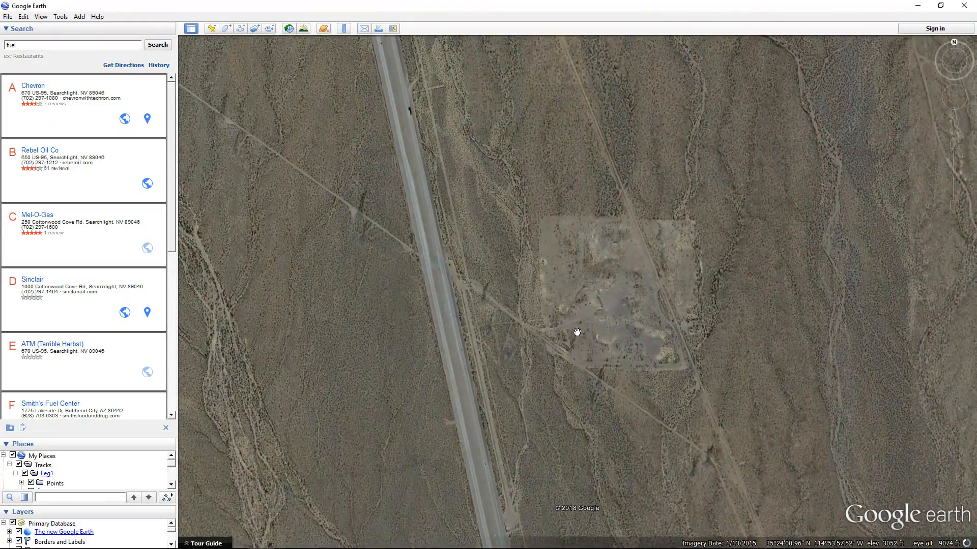
{"action": "scroll", "coordinate": [615, 303], "scroll_direction": "up", "scroll_amount": 3}
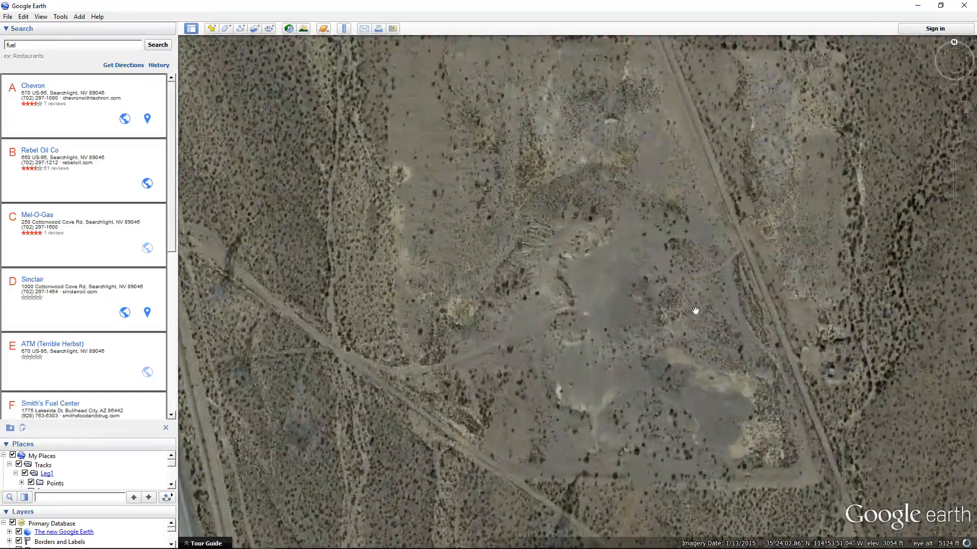
{"action": "left_click_drag", "start_coordinate": [791, 290], "coordinate": [615, 276]}
{"action": "scroll", "coordinate": [569, 251], "scroll_direction": "up", "scroll_amount": 2}
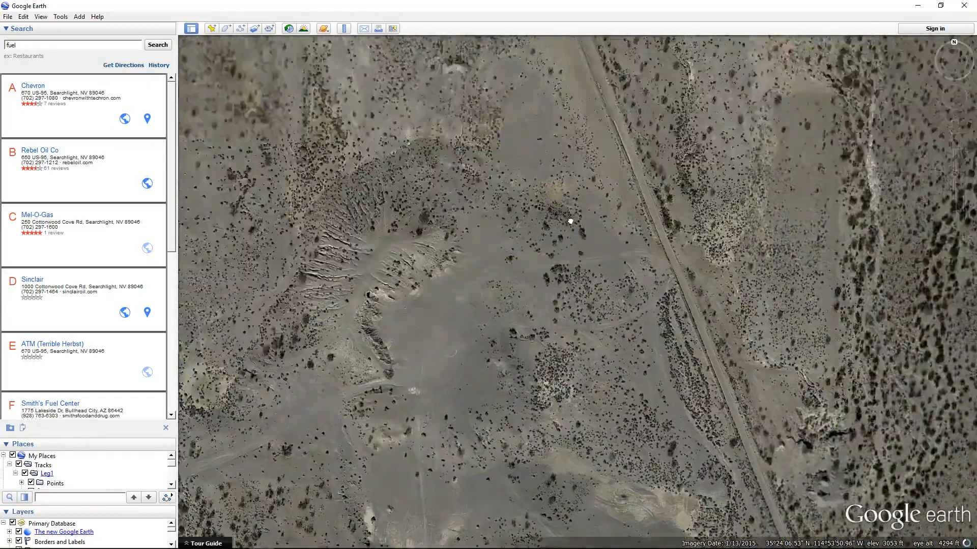
{"action": "left_click_drag", "start_coordinate": [570, 221], "coordinate": [627, 450]}
{"action": "left_click_drag", "start_coordinate": [628, 328], "coordinate": [638, 61]}
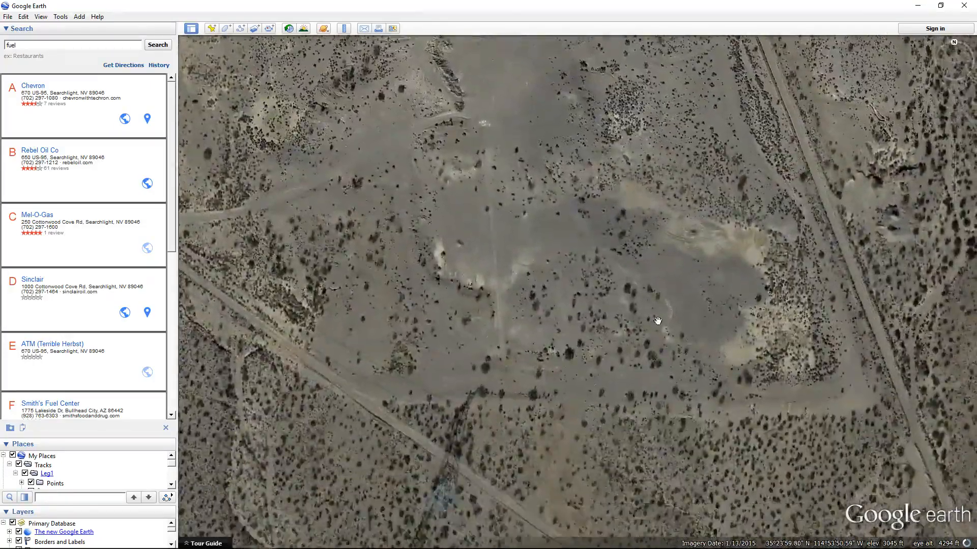
{"action": "left_click_drag", "start_coordinate": [658, 433], "coordinate": [645, 295]}
{"action": "scroll", "coordinate": [634, 316], "scroll_direction": "down", "scroll_amount": 10}
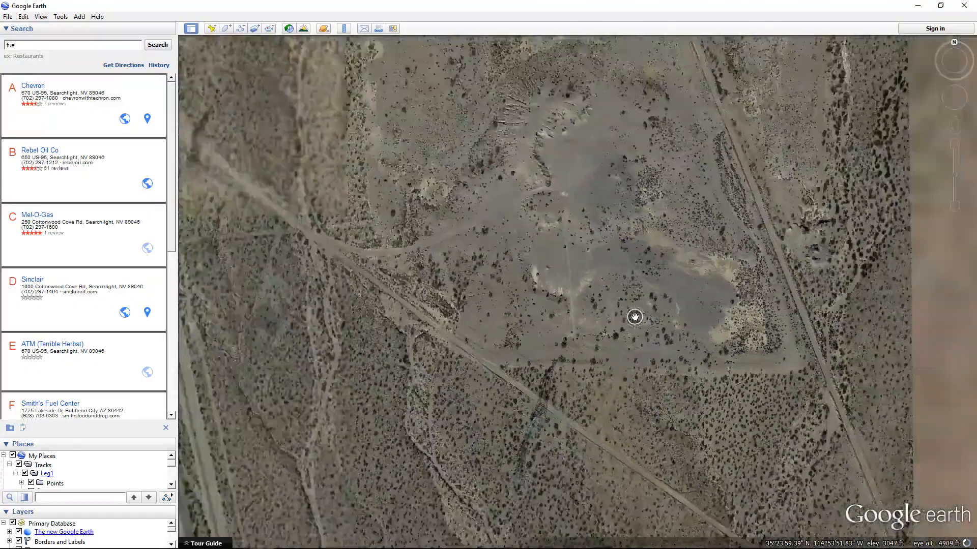
Examine the rows of houses at Eagle Mountain, near where the blue path meets the white track.
{"action": "scroll", "coordinate": [634, 317], "scroll_direction": "down", "scroll_amount": 10}
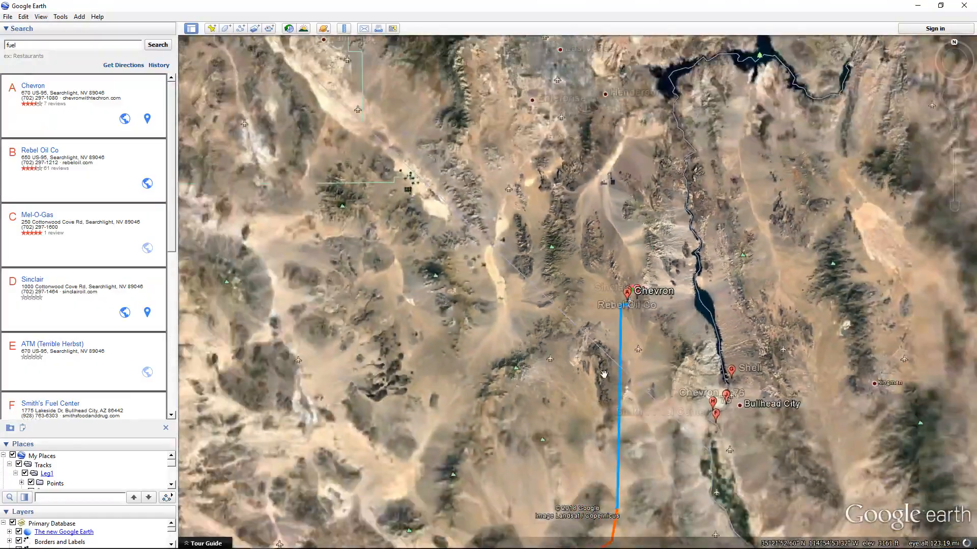
{"action": "left_click_drag", "start_coordinate": [576, 415], "coordinate": [582, 110]}
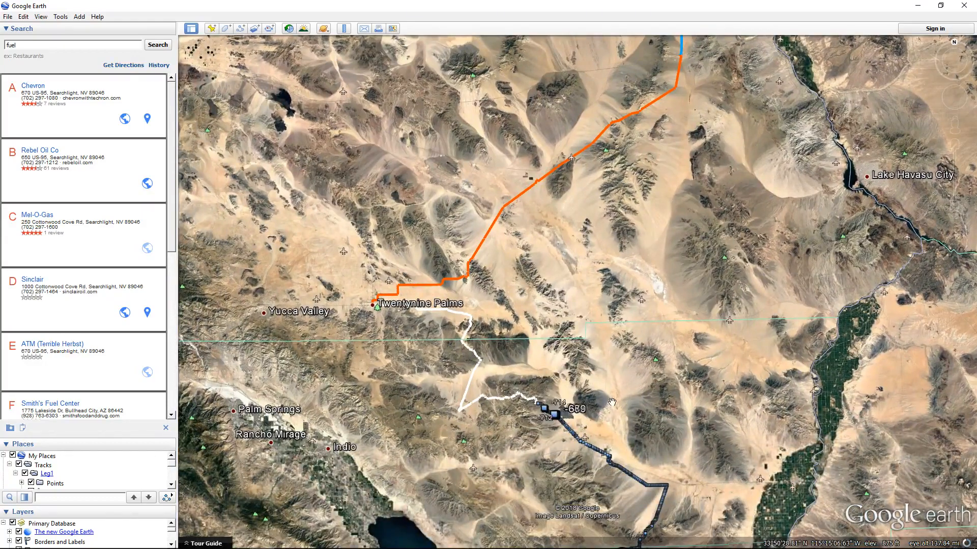
{"action": "left_click_drag", "start_coordinate": [611, 402], "coordinate": [550, 281]}
{"action": "scroll", "coordinate": [475, 275], "scroll_direction": "up", "scroll_amount": 8}
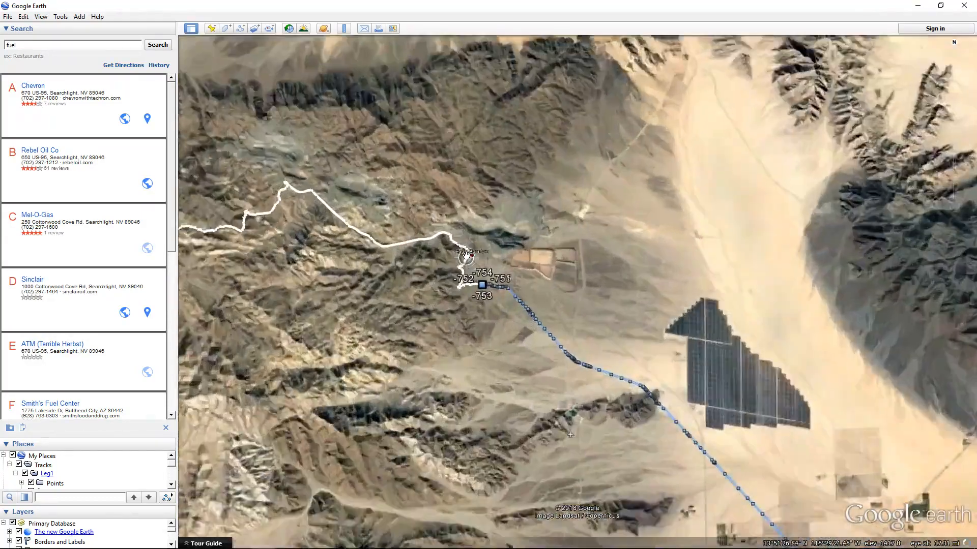
{"action": "scroll", "coordinate": [466, 255], "scroll_direction": "up", "scroll_amount": 5}
{"action": "scroll", "coordinate": [371, 281], "scroll_direction": "up", "scroll_amount": 4}
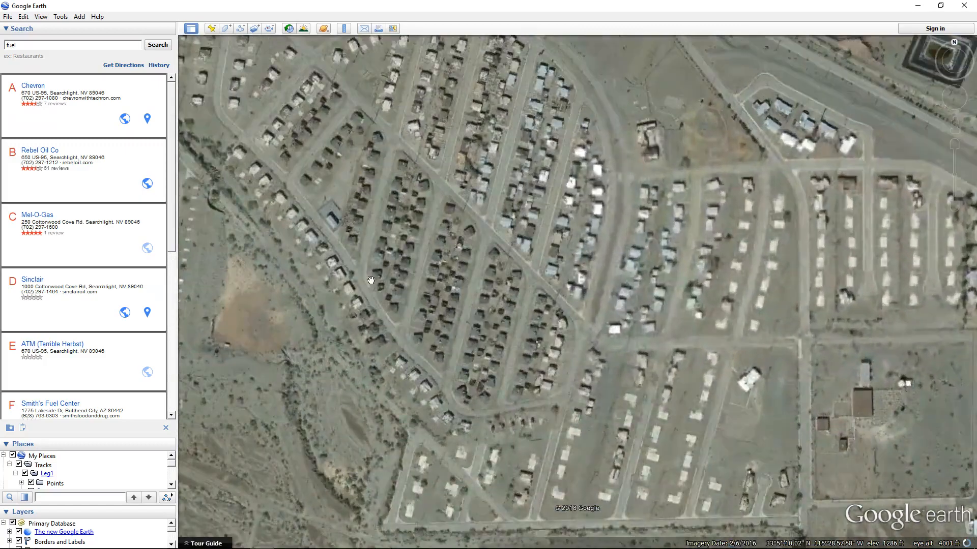
{"action": "left_click_drag", "start_coordinate": [370, 280], "coordinate": [629, 375]}
{"action": "left_click_drag", "start_coordinate": [405, 110], "coordinate": [356, 85]}
{"action": "left_click_drag", "start_coordinate": [785, 363], "coordinate": [562, 255]}
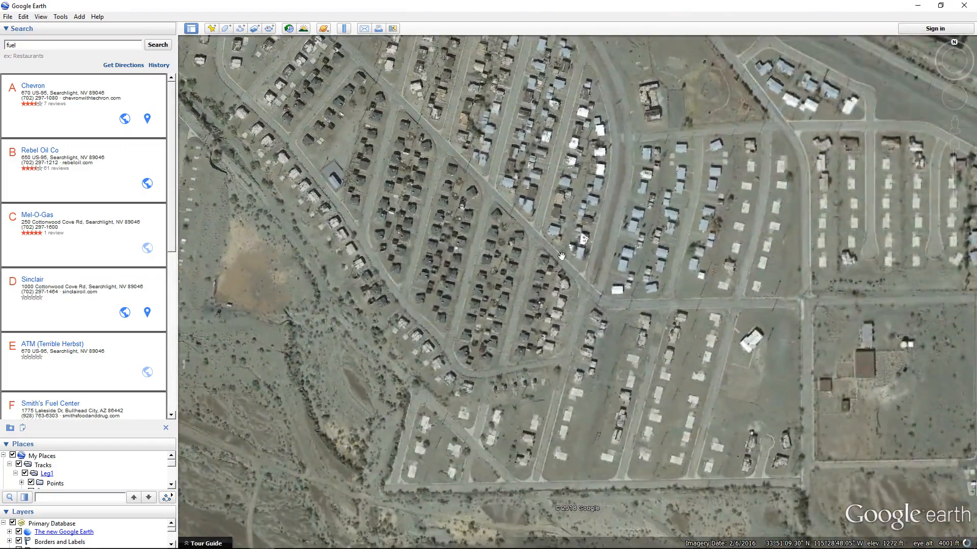
{"action": "scroll", "coordinate": [513, 247], "scroll_direction": "up", "scroll_amount": 2}
{"action": "scroll", "coordinate": [516, 249], "scroll_direction": "down", "scroll_amount": 4}
Inspect the compound of buildings southwest of the Eagle Mountain label, beside the white track.
{"action": "left_click_drag", "start_coordinate": [413, 174], "coordinate": [685, 431]}
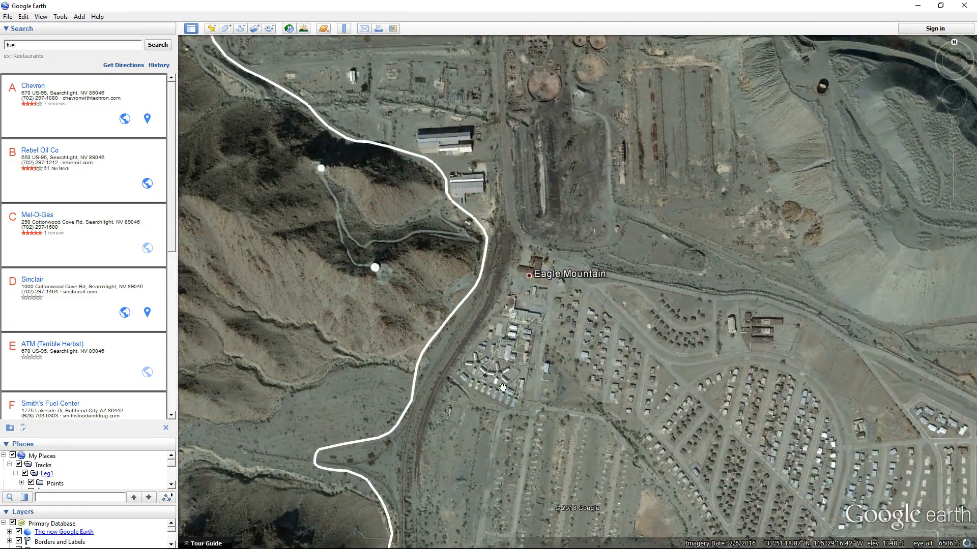
{"action": "scroll", "coordinate": [503, 387], "scroll_direction": "up", "scroll_amount": 4}
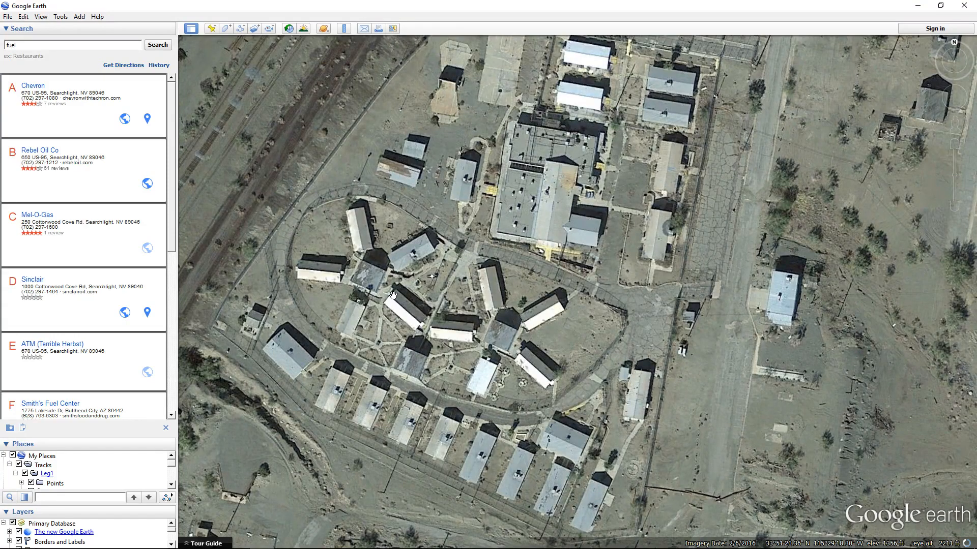
{"action": "scroll", "coordinate": [390, 300], "scroll_direction": "down", "scroll_amount": 5}
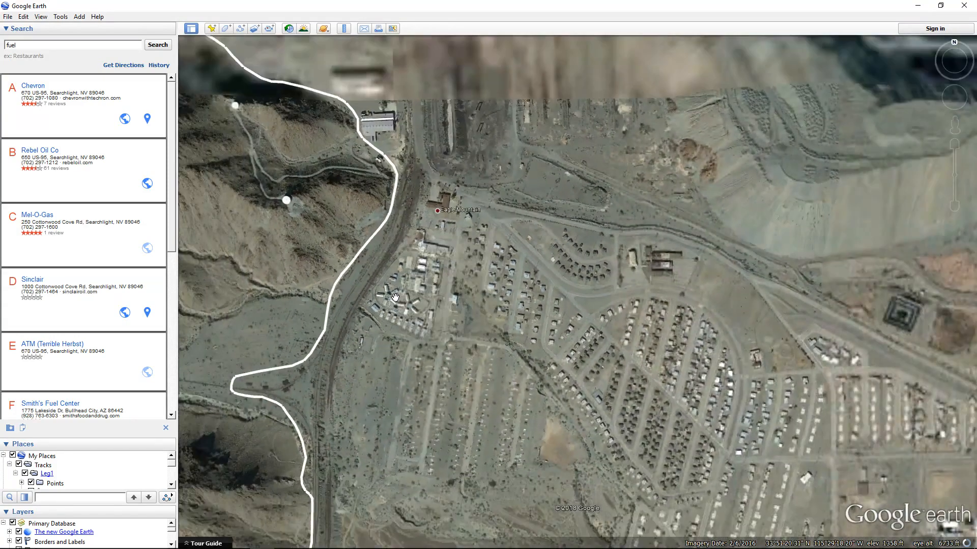
Examine the mine pits and the white track running west from Eagle Mountain through the mountains.
{"action": "scroll", "coordinate": [624, 378], "scroll_direction": "down", "scroll_amount": 5}
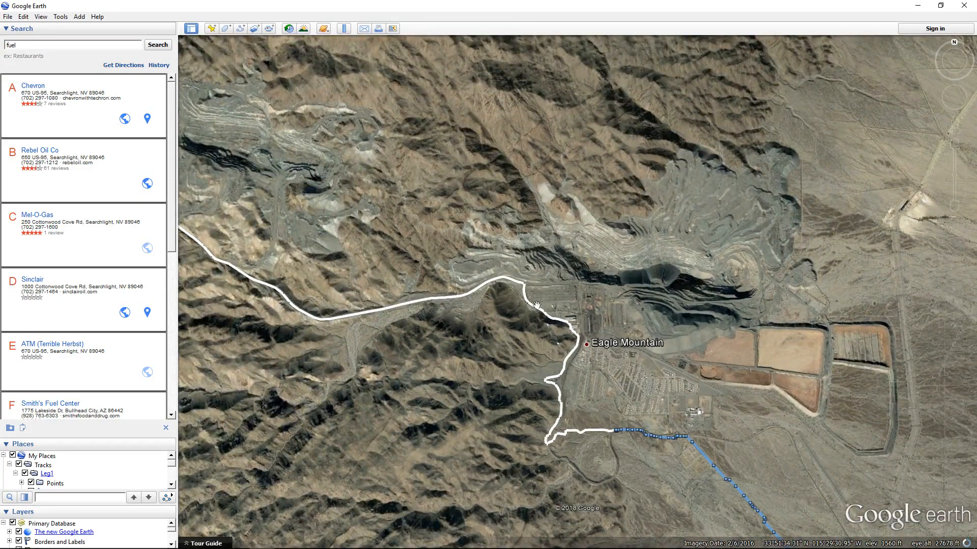
{"action": "left_click_drag", "start_coordinate": [426, 257], "coordinate": [762, 304]}
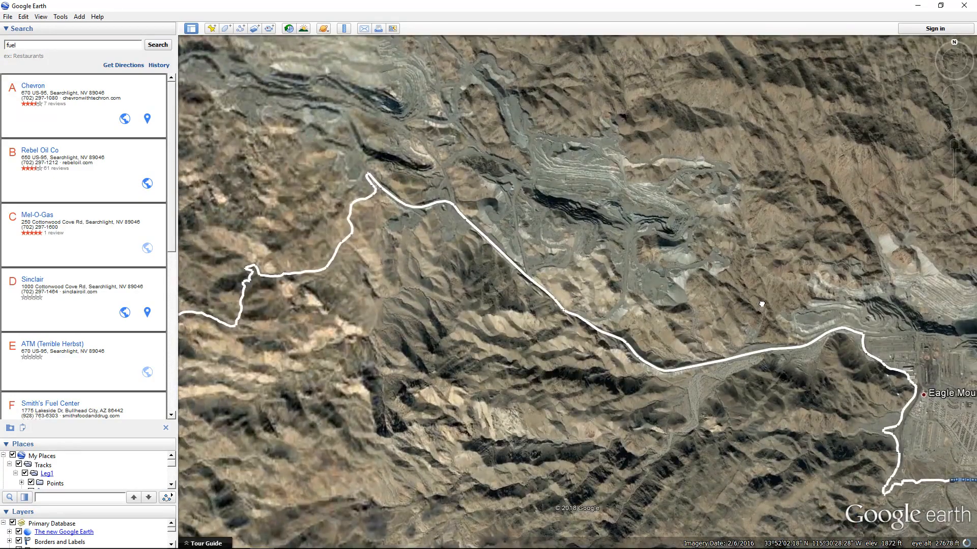
{"action": "left_click_drag", "start_coordinate": [639, 201], "coordinate": [653, 323]}
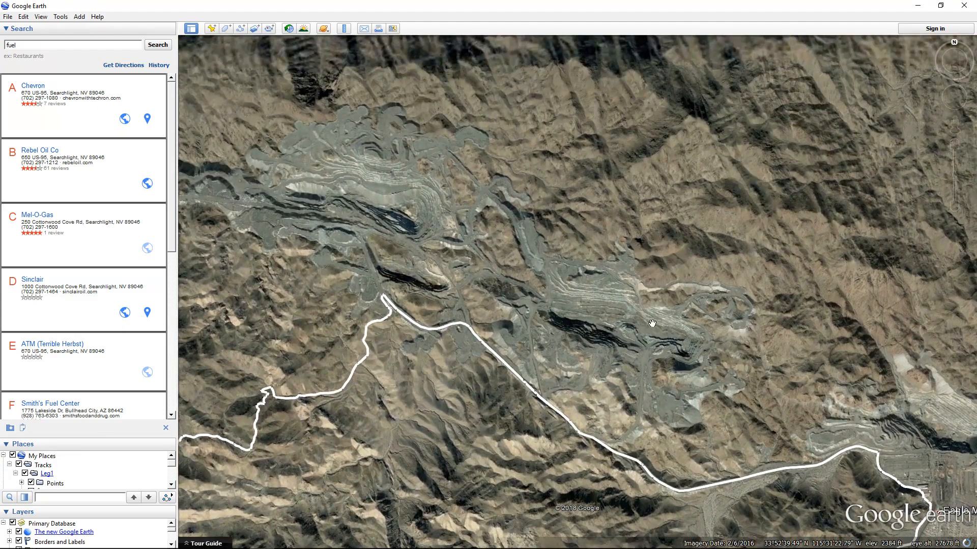
{"action": "scroll", "coordinate": [652, 323], "scroll_direction": "down", "scroll_amount": 4}
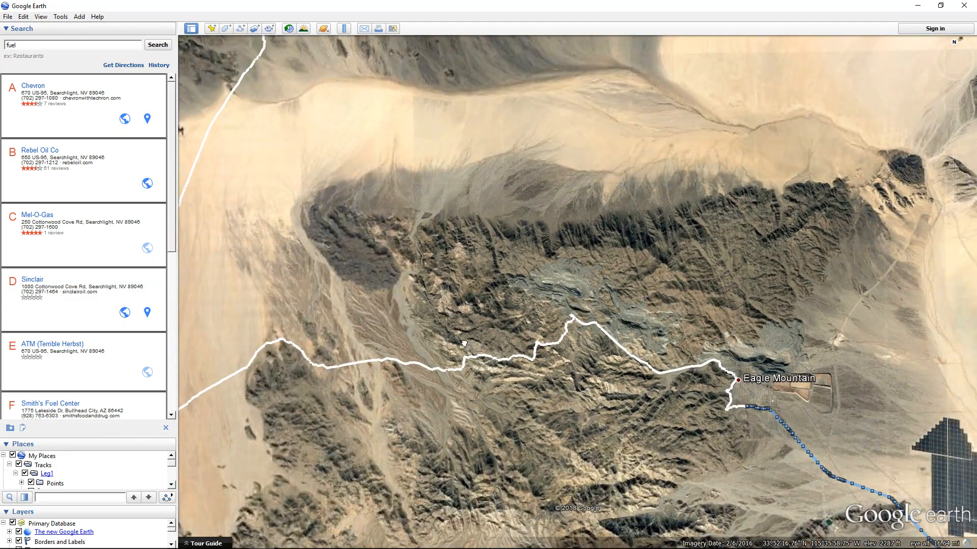
{"action": "left_click_drag", "start_coordinate": [464, 344], "coordinate": [733, 306]}
{"action": "scroll", "coordinate": [557, 170], "scroll_direction": "down", "scroll_amount": 3}
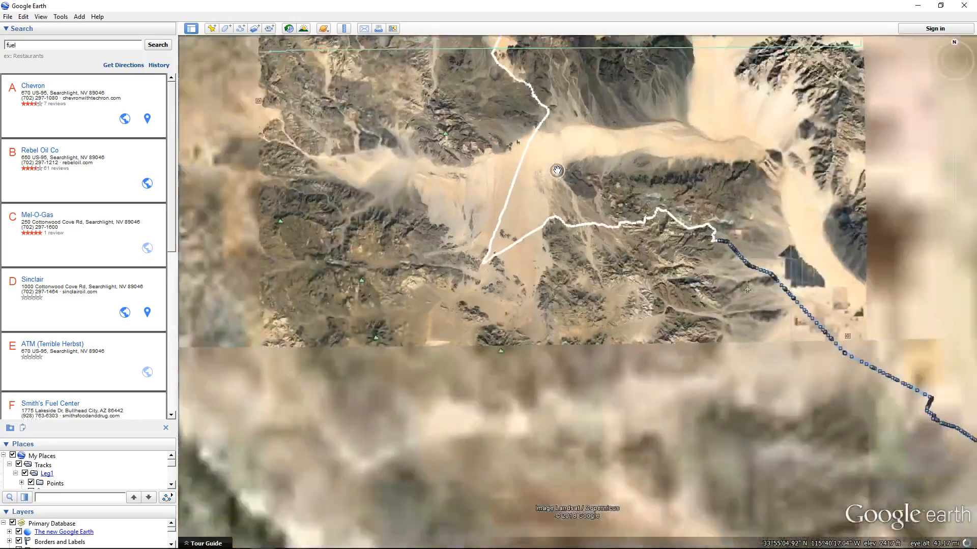
Return to the Searchlight area and clear the fuel search text together with its results.
{"action": "scroll", "coordinate": [557, 170], "scroll_direction": "down", "scroll_amount": 3}
{"action": "left_click_drag", "start_coordinate": [483, 46], "coordinate": [452, 387]}
{"action": "left_click_drag", "start_coordinate": [686, 61], "coordinate": [509, 335]}
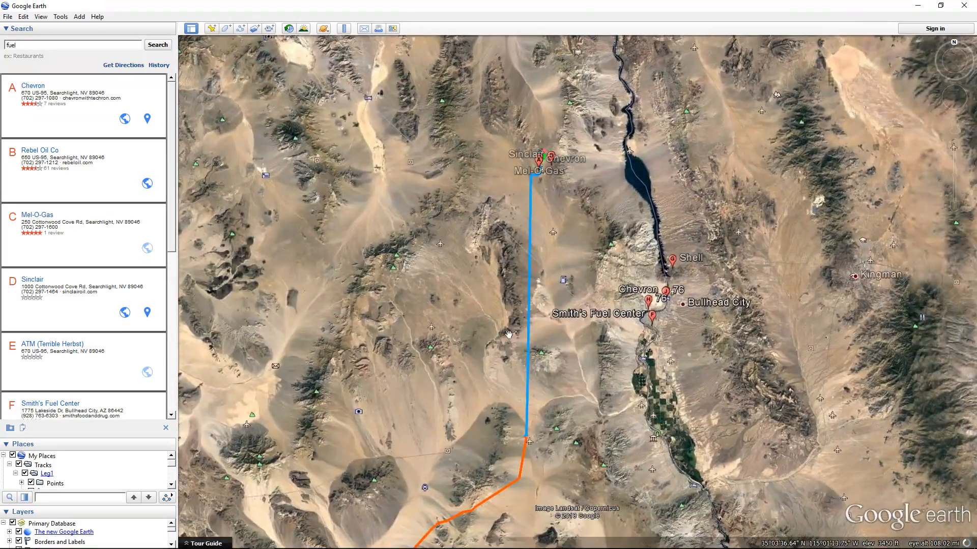
{"action": "scroll", "coordinate": [516, 156], "scroll_direction": "up", "scroll_amount": 5}
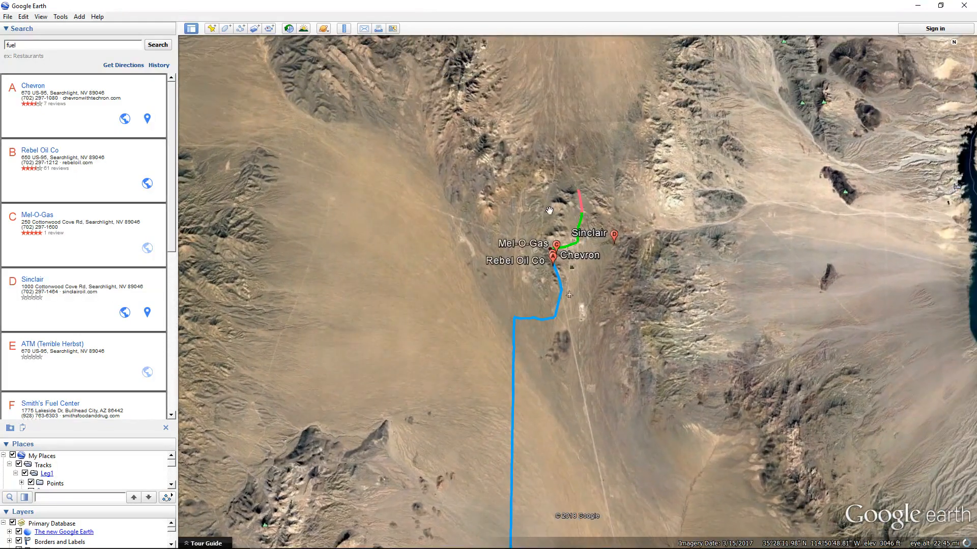
{"action": "left_click_drag", "start_coordinate": [23, 45], "coordinate": [2, 50]}
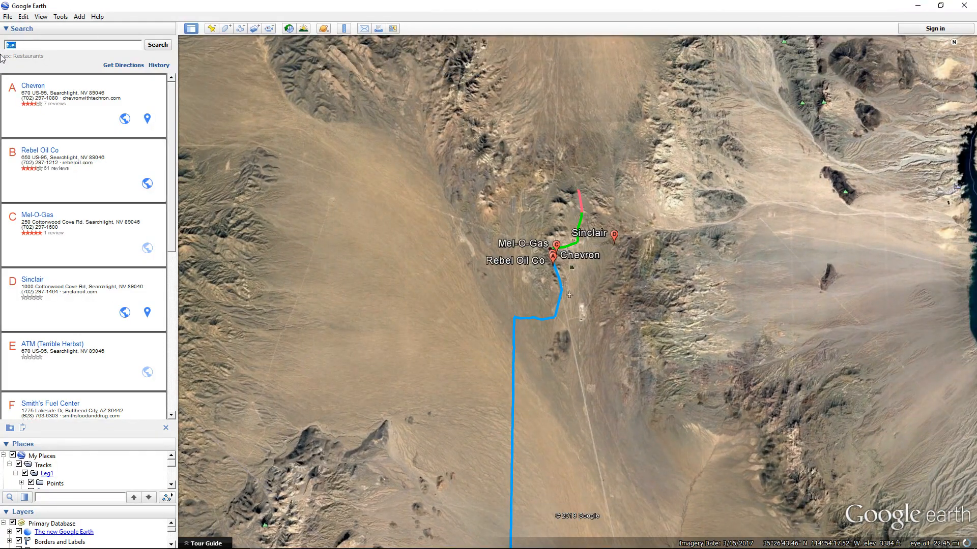
{"action": "key", "text": "BackSpace"}
{"action": "left_click", "coordinate": [166, 428]}
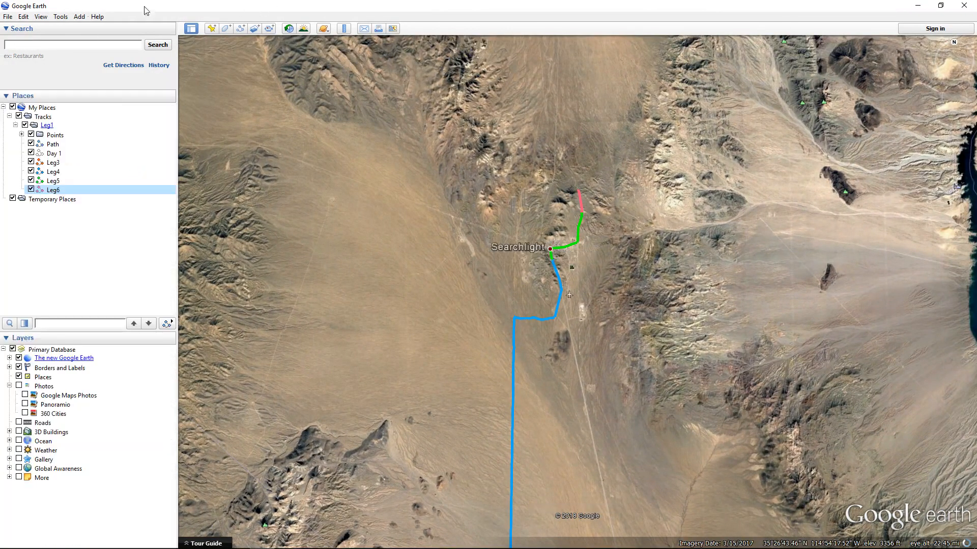
Review the program's cache, touring, navigation, general and 3D view options without changing any of them.
{"action": "left_click", "coordinate": [60, 16]}
{"action": "left_click", "coordinate": [61, 17]}
{"action": "left_click", "coordinate": [61, 17]}
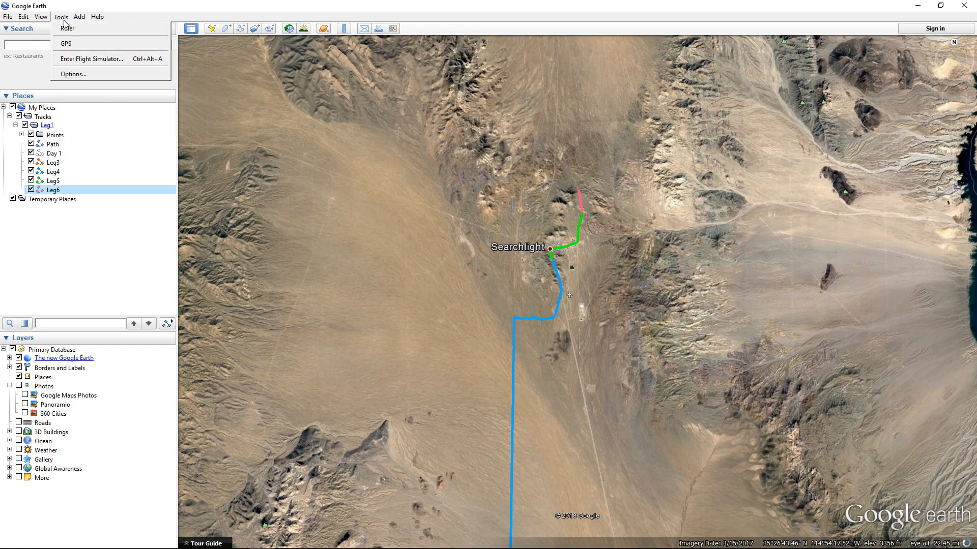
{"action": "left_click", "coordinate": [64, 72]}
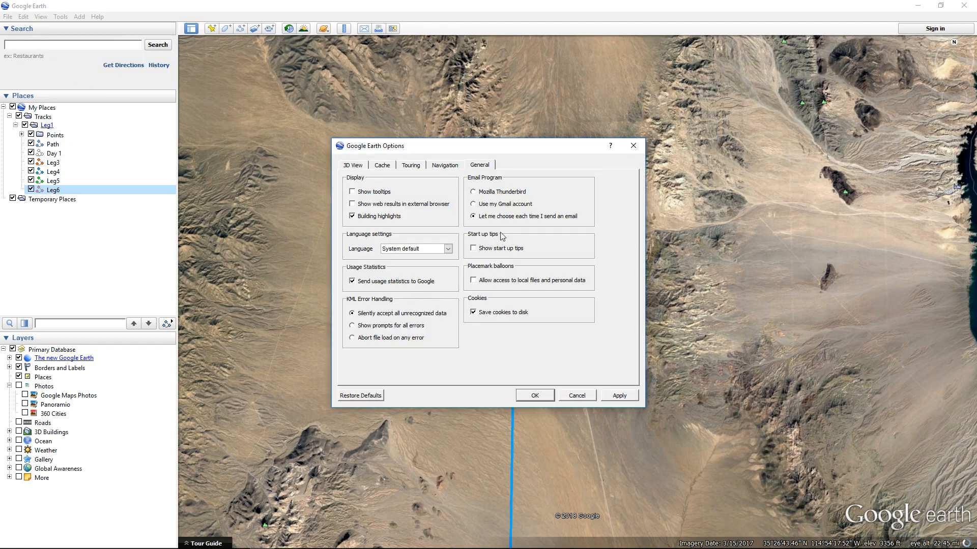
{"action": "left_click", "coordinate": [384, 166]}
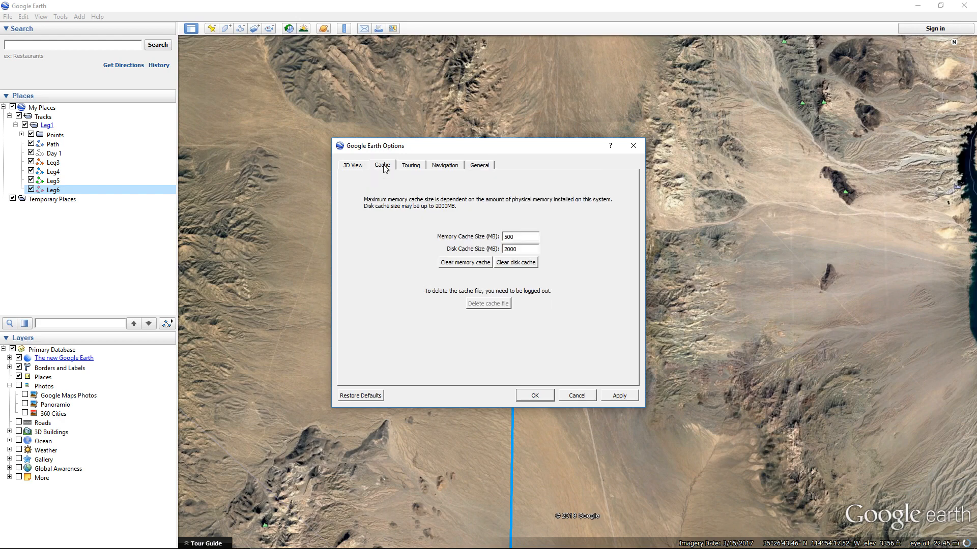
{"action": "left_click", "coordinate": [417, 169]}
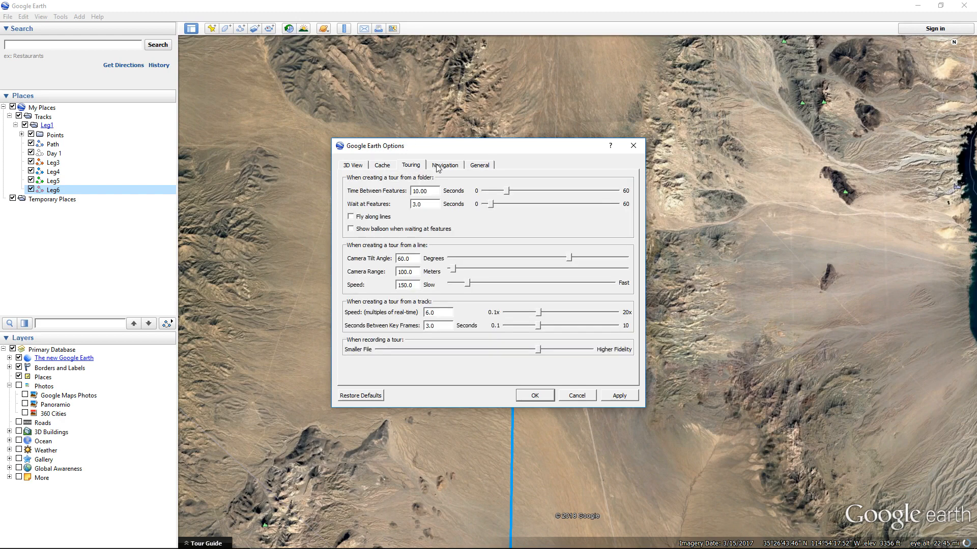
{"action": "left_click", "coordinate": [440, 167]}
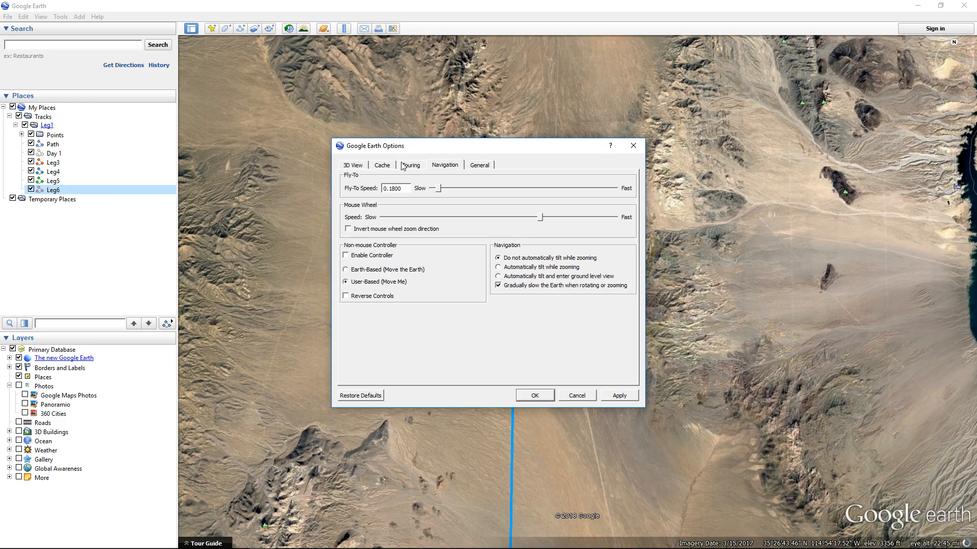
{"action": "left_click", "coordinate": [478, 165]}
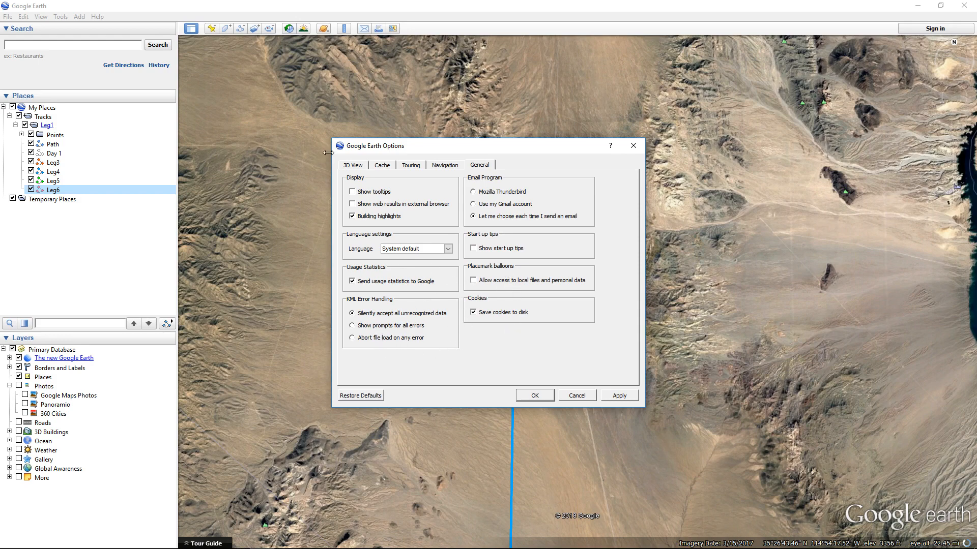
{"action": "left_click", "coordinate": [354, 166]}
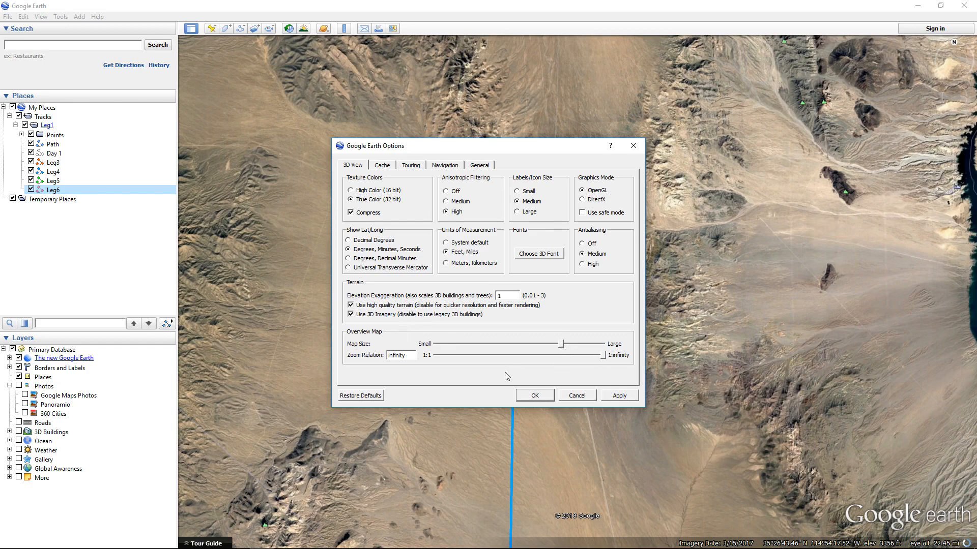
{"action": "left_click", "coordinate": [535, 396]}
Examine the solar panel fields northwest of Searchlight, including their rows and access tracks, in relation to the pink leg.
{"action": "left_click_drag", "start_coordinate": [578, 112], "coordinate": [476, 220]}
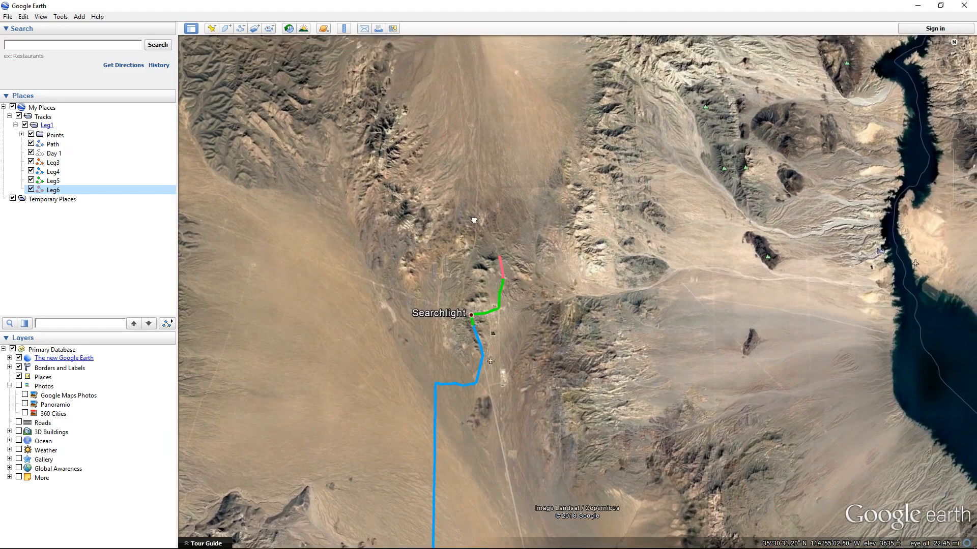
{"action": "scroll", "coordinate": [478, 231], "scroll_direction": "up", "scroll_amount": 5}
{"action": "left_click_drag", "start_coordinate": [577, 312], "coordinate": [511, 235]}
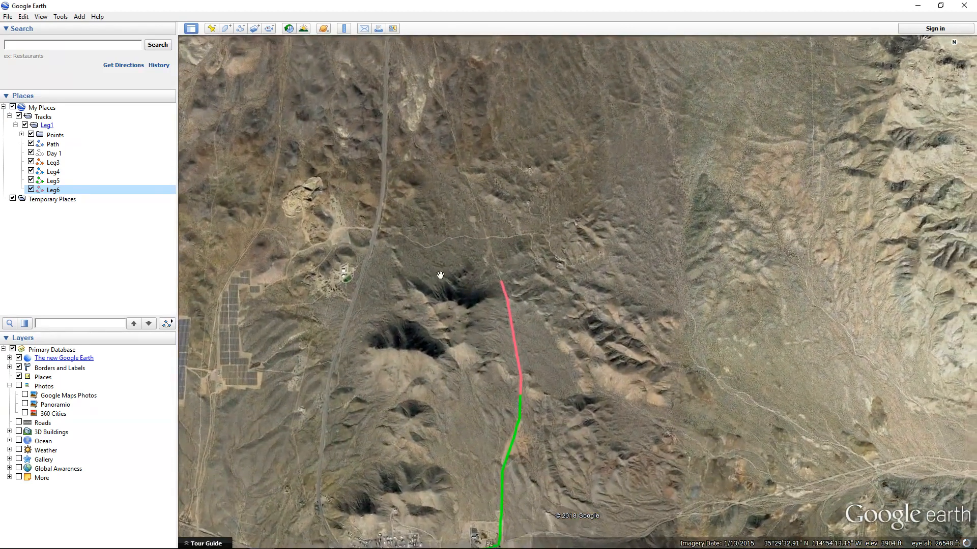
{"action": "left_click_drag", "start_coordinate": [310, 305], "coordinate": [623, 188]}
{"action": "scroll", "coordinate": [498, 248], "scroll_direction": "up", "scroll_amount": 2}
{"action": "scroll", "coordinate": [498, 247], "scroll_direction": "up", "scroll_amount": 5}
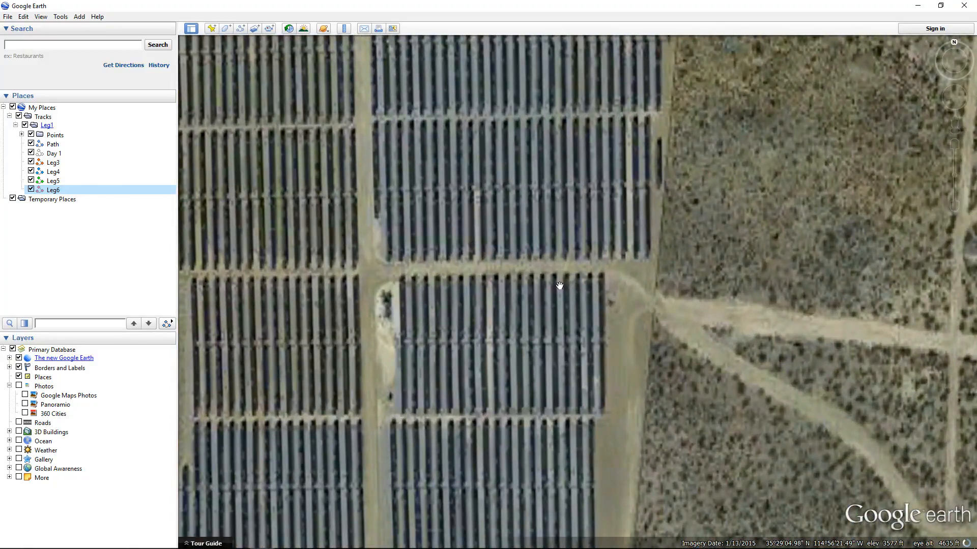
{"action": "scroll", "coordinate": [557, 284], "scroll_direction": "up", "scroll_amount": 1}
{"action": "scroll", "coordinate": [556, 283], "scroll_direction": "down", "scroll_amount": 1}
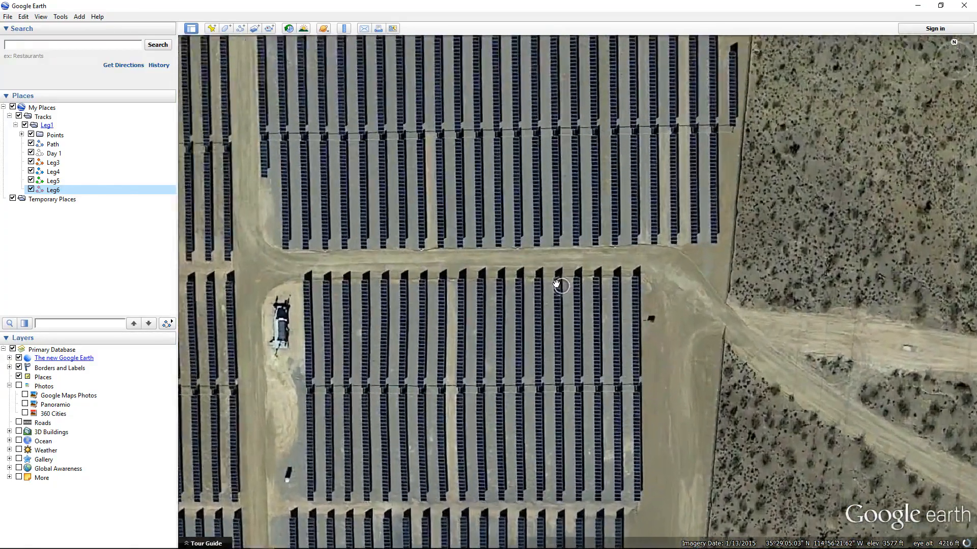
{"action": "scroll", "coordinate": [548, 303], "scroll_direction": "down", "scroll_amount": 1}
{"action": "scroll", "coordinate": [548, 302], "scroll_direction": "down", "scroll_amount": 4}
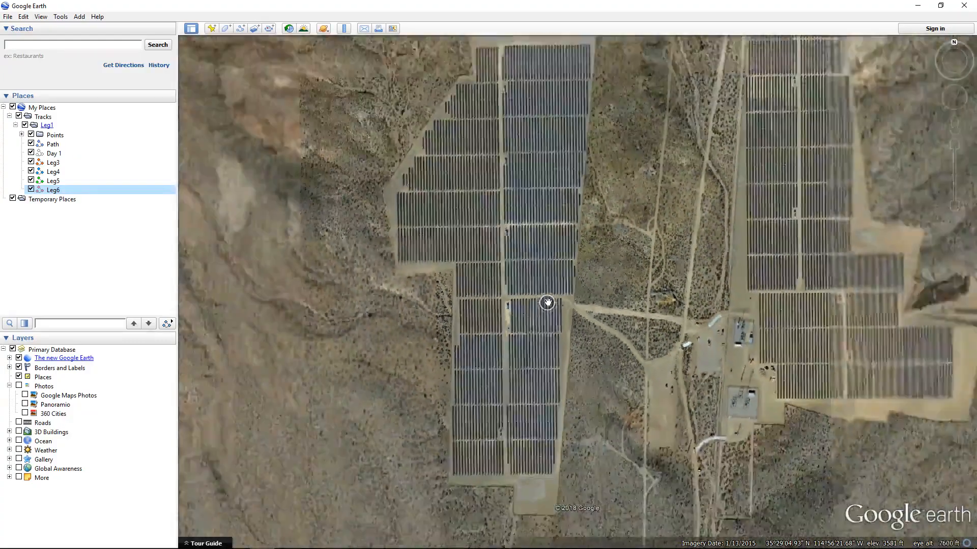
{"action": "left_click_drag", "start_coordinate": [709, 340], "coordinate": [501, 285]}
{"action": "scroll", "coordinate": [406, 154], "scroll_direction": "down", "scroll_amount": 3}
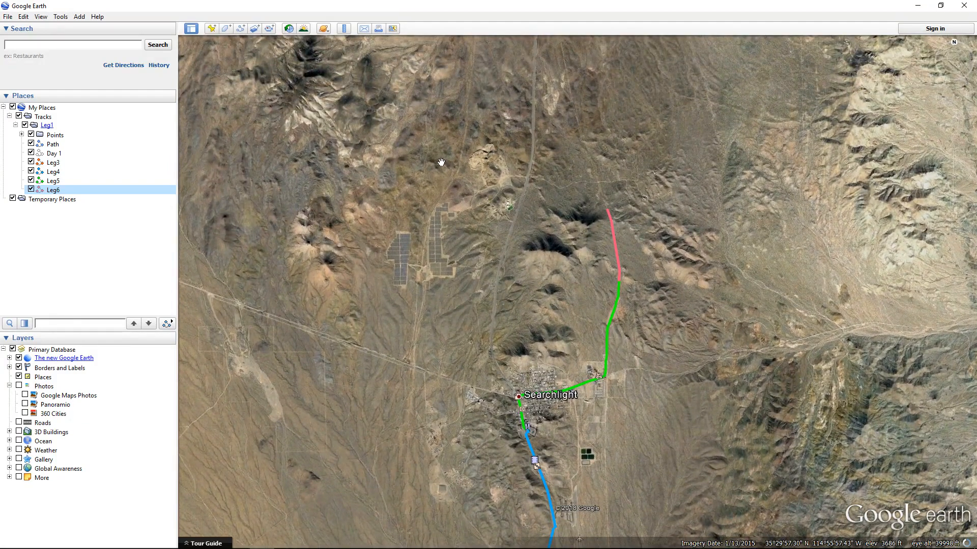
{"action": "left_click_drag", "start_coordinate": [514, 291], "coordinate": [476, 190]}
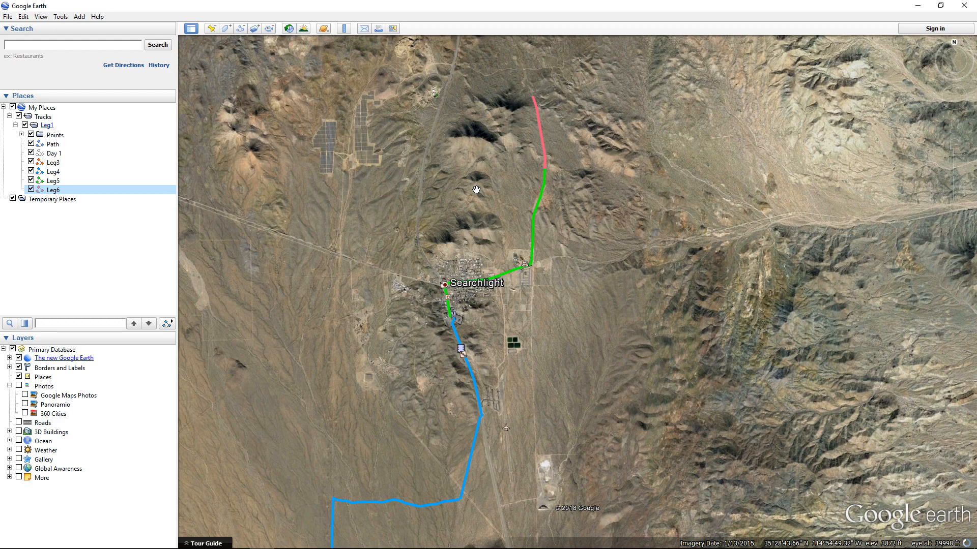
Save the current contents of My Places.
{"action": "left_click", "coordinate": [6, 17]}
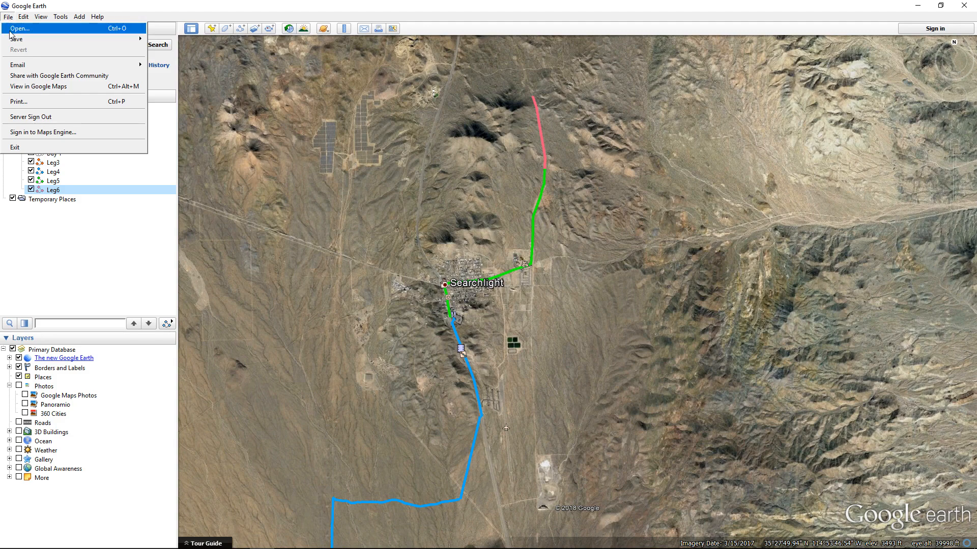
{"action": "mouse_move", "coordinate": [13, 41]}
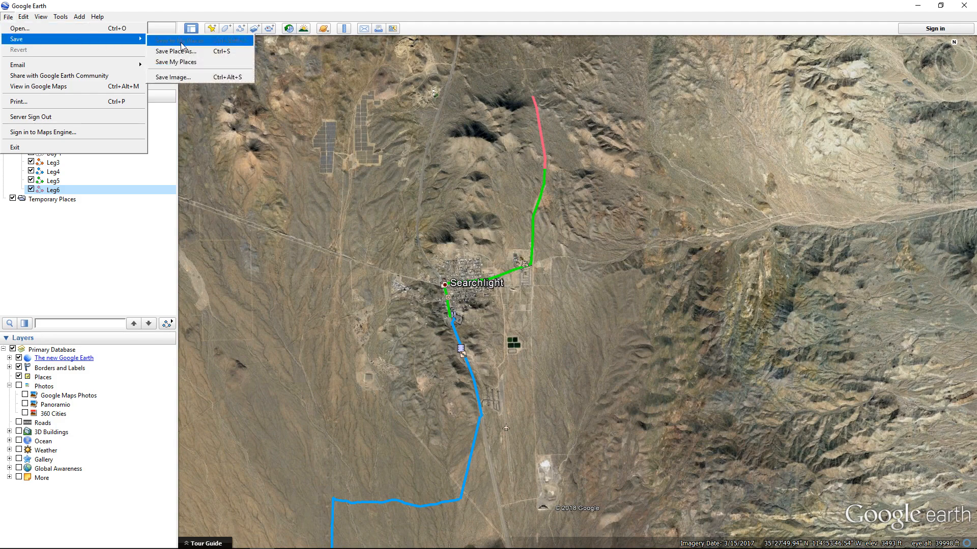
{"action": "left_click", "coordinate": [184, 63]}
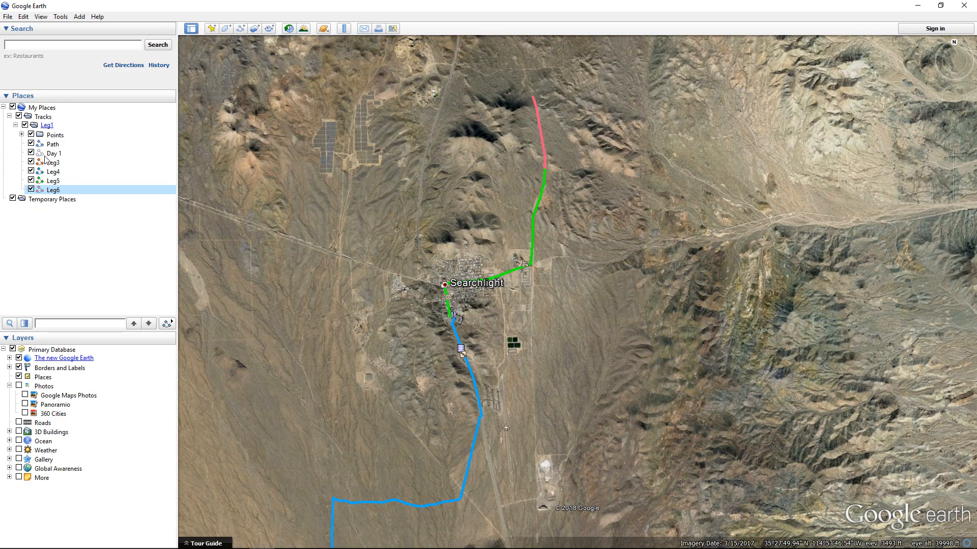
Save the selected Leg6 path in Documents as a KML file, replacing the existing Testing file.
{"action": "left_click", "coordinate": [7, 16]}
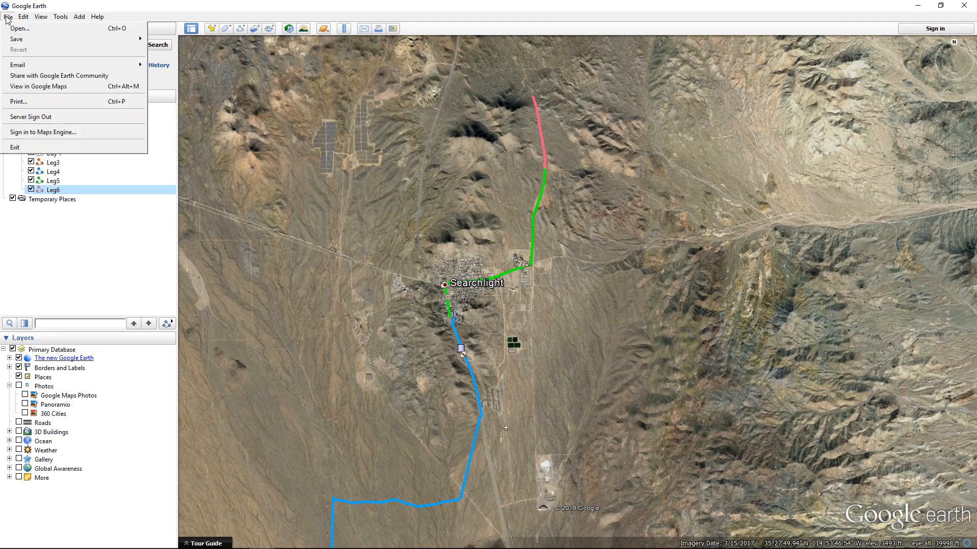
{"action": "mouse_move", "coordinate": [7, 41]}
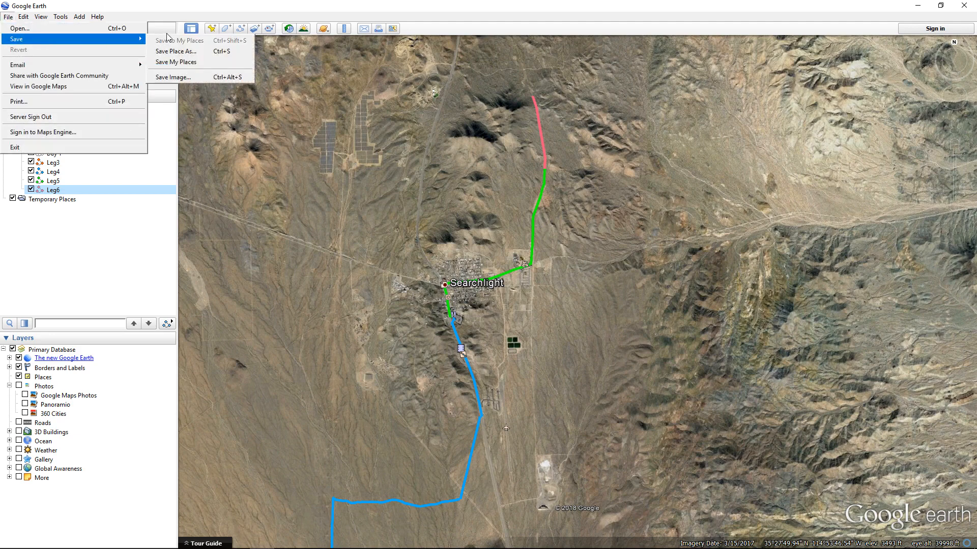
{"action": "left_click", "coordinate": [191, 52]}
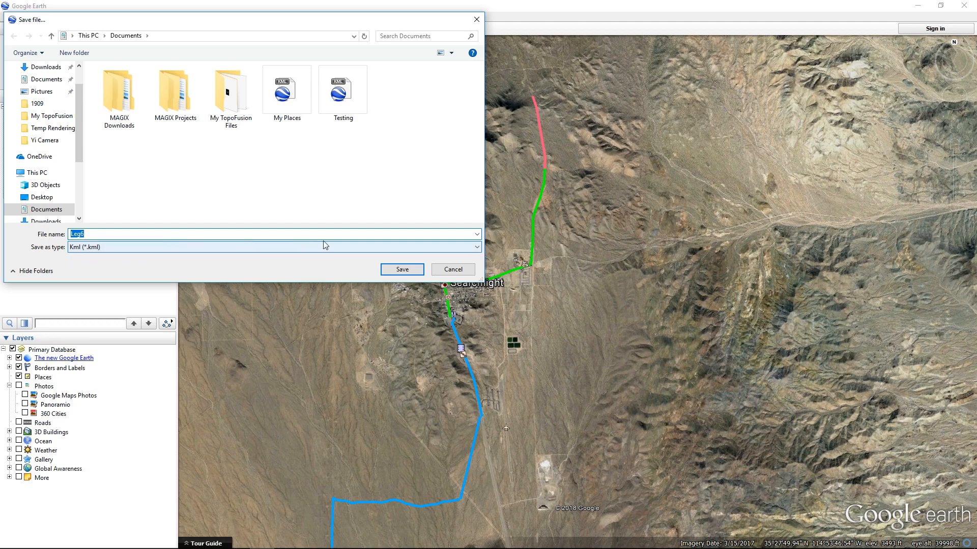
{"action": "left_click", "coordinate": [409, 248]}
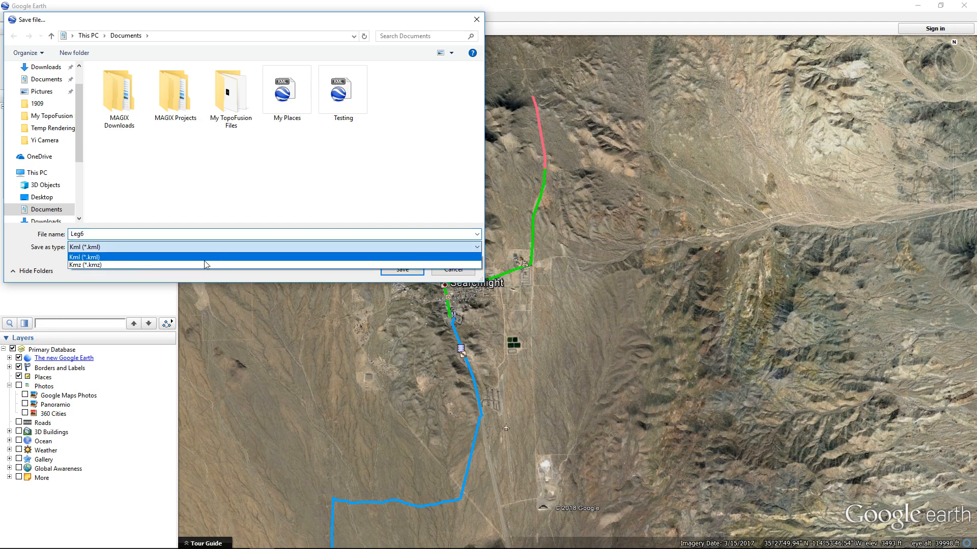
{"action": "left_click", "coordinate": [135, 258]}
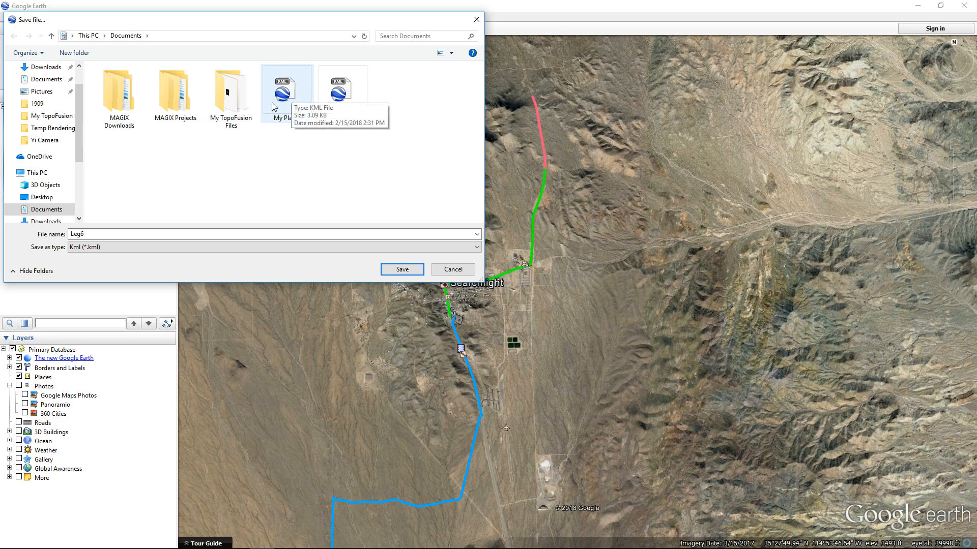
{"action": "left_click", "coordinate": [359, 97]}
{"action": "left_click", "coordinate": [398, 270]}
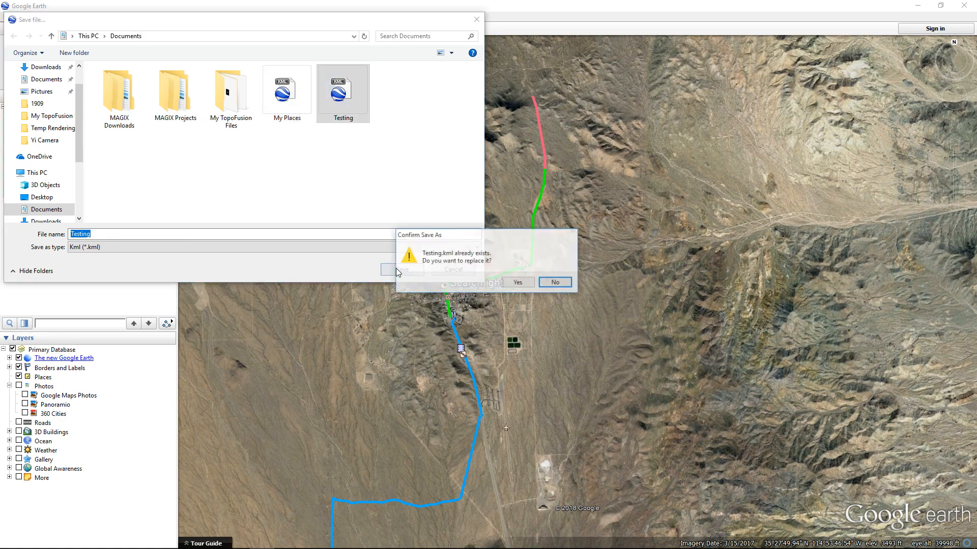
{"action": "left_click", "coordinate": [524, 282]}
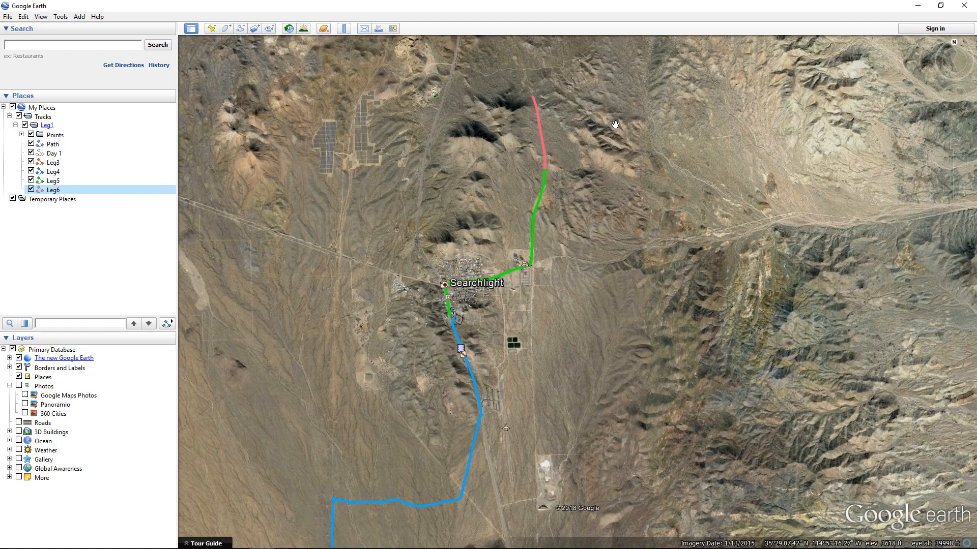
Look over the blue, green and pink legs around Searchlight and the area south towards Cal-Nev-Ari.
{"action": "left_click_drag", "start_coordinate": [606, 177], "coordinate": [594, 257]}
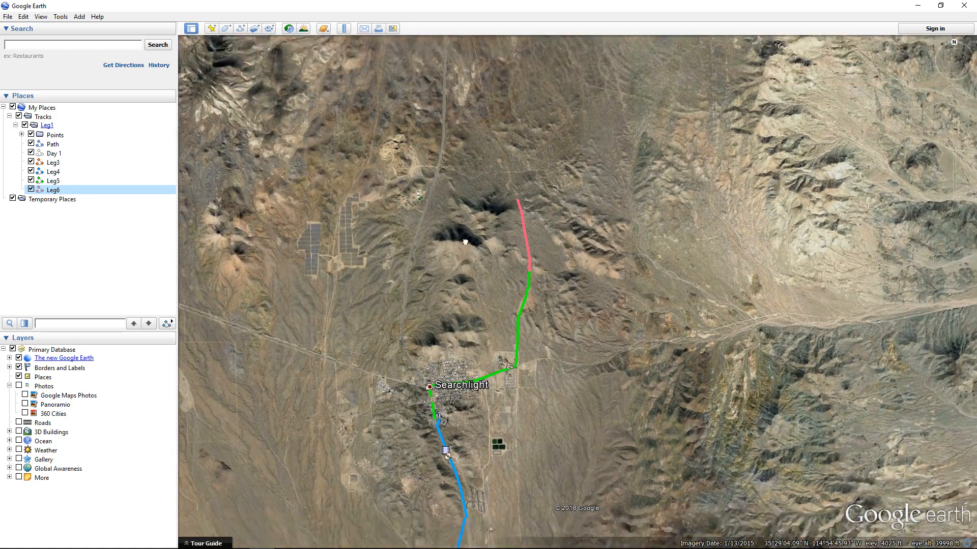
{"action": "left_click_drag", "start_coordinate": [464, 242], "coordinate": [461, 176]}
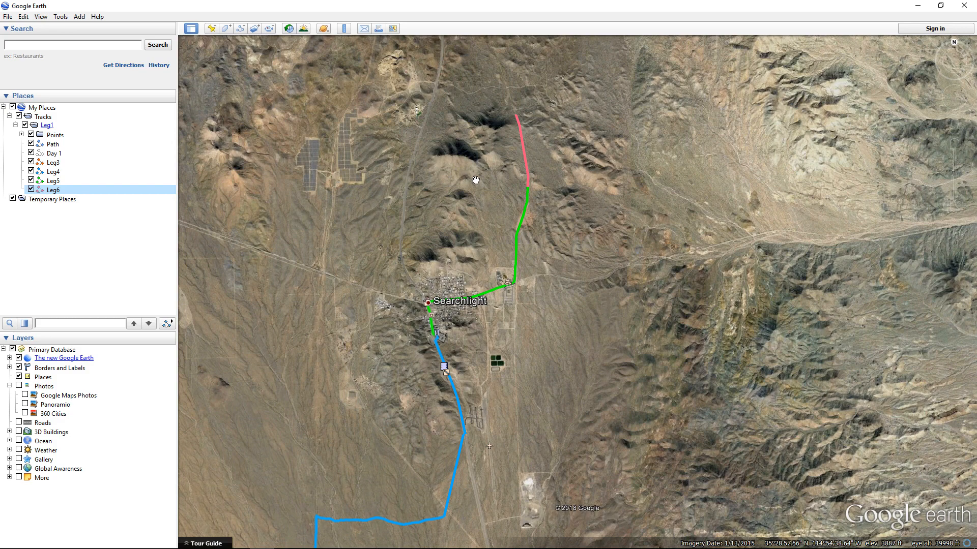
{"action": "left_click_drag", "start_coordinate": [565, 247], "coordinate": [568, 140]}
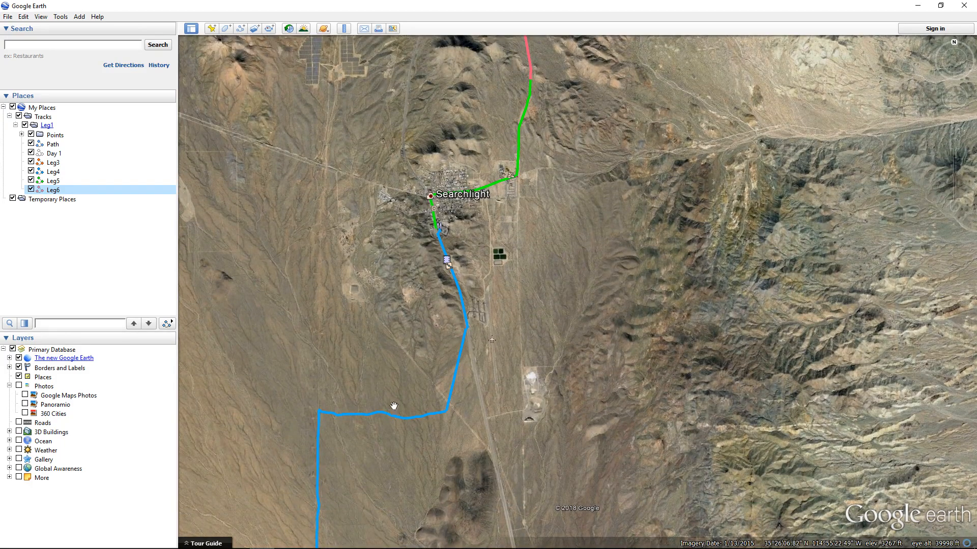
{"action": "left_click_drag", "start_coordinate": [343, 395], "coordinate": [371, 163]}
{"action": "scroll", "coordinate": [399, 276], "scroll_direction": "down", "scroll_amount": 5}
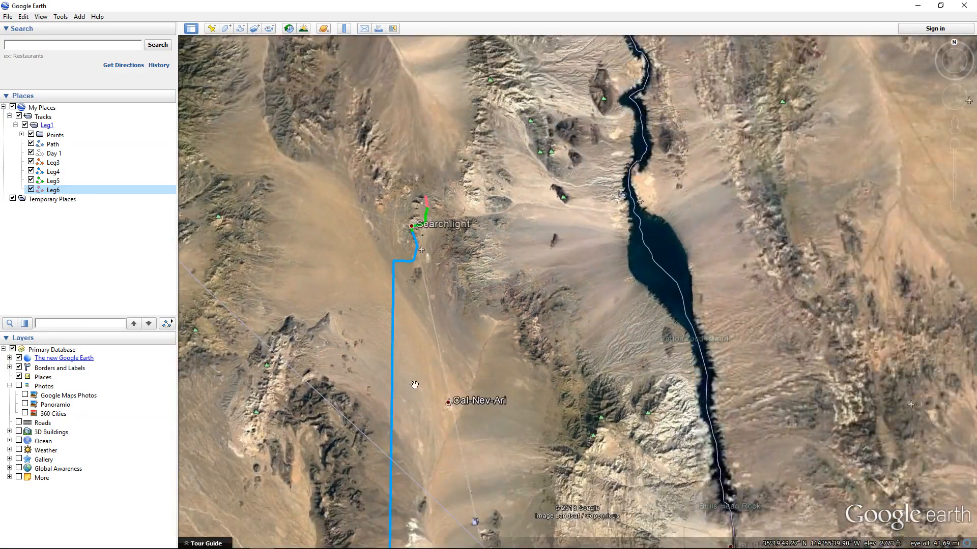
{"action": "left_click_drag", "start_coordinate": [441, 389], "coordinate": [487, 455]}
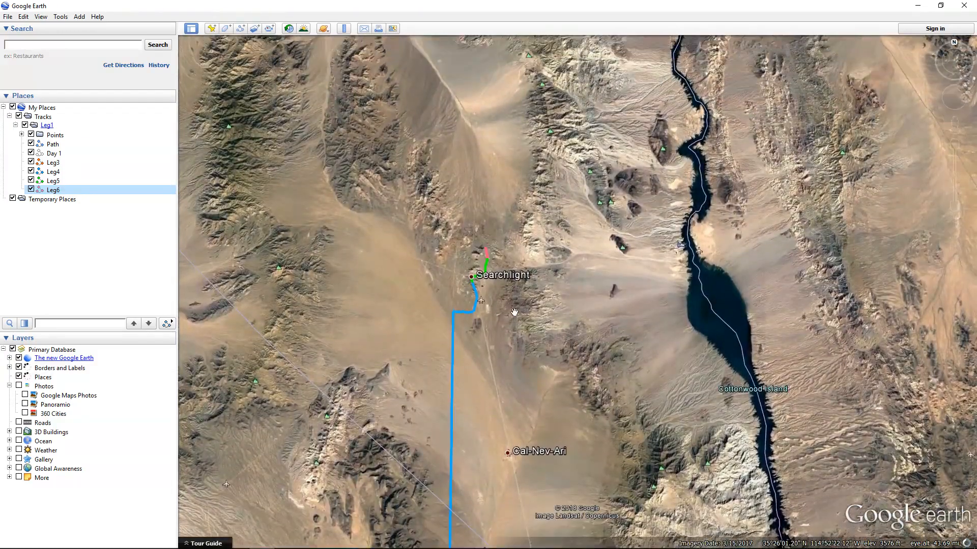
{"action": "scroll", "coordinate": [423, 314], "scroll_direction": "up", "scroll_amount": 5}
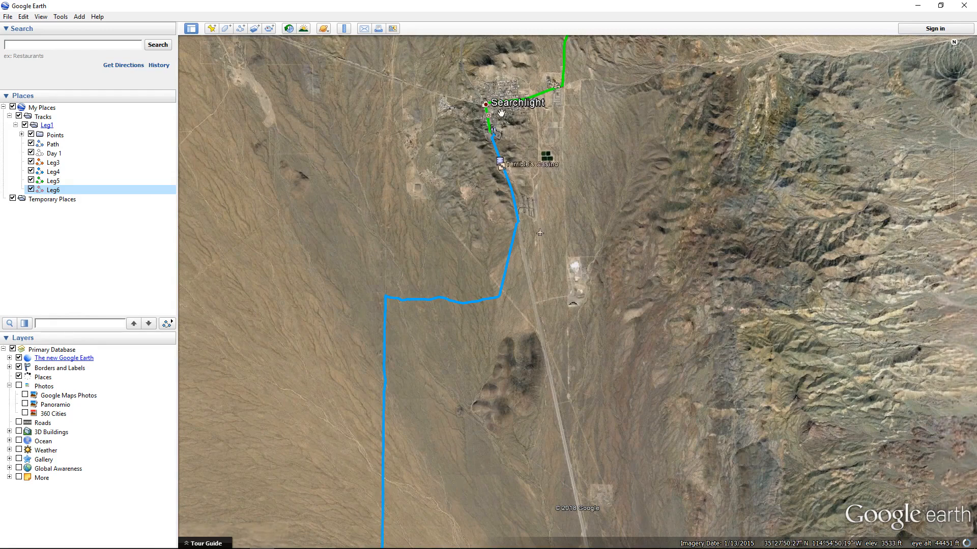
{"action": "left_click_drag", "start_coordinate": [621, 69], "coordinate": [620, 222]}
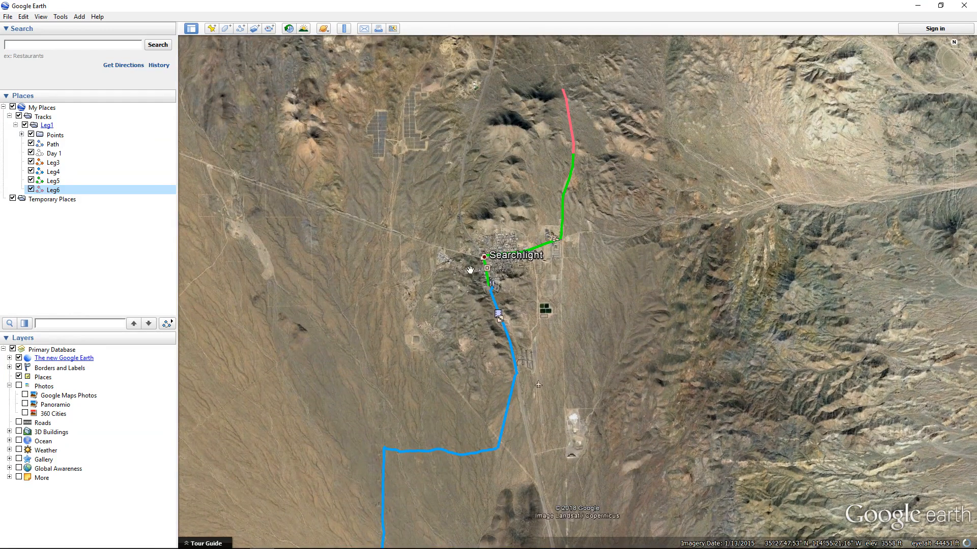
{"action": "left_click_drag", "start_coordinate": [614, 157], "coordinate": [561, 266]}
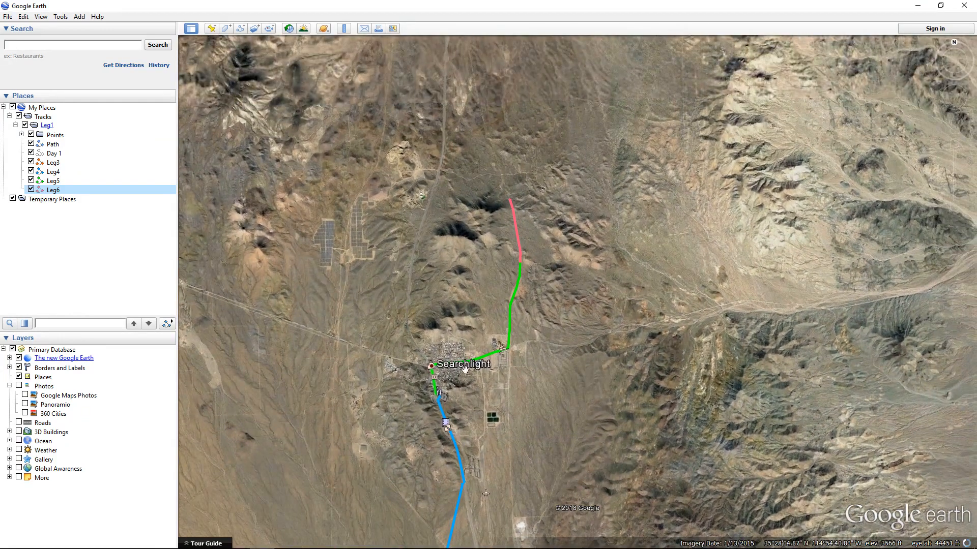